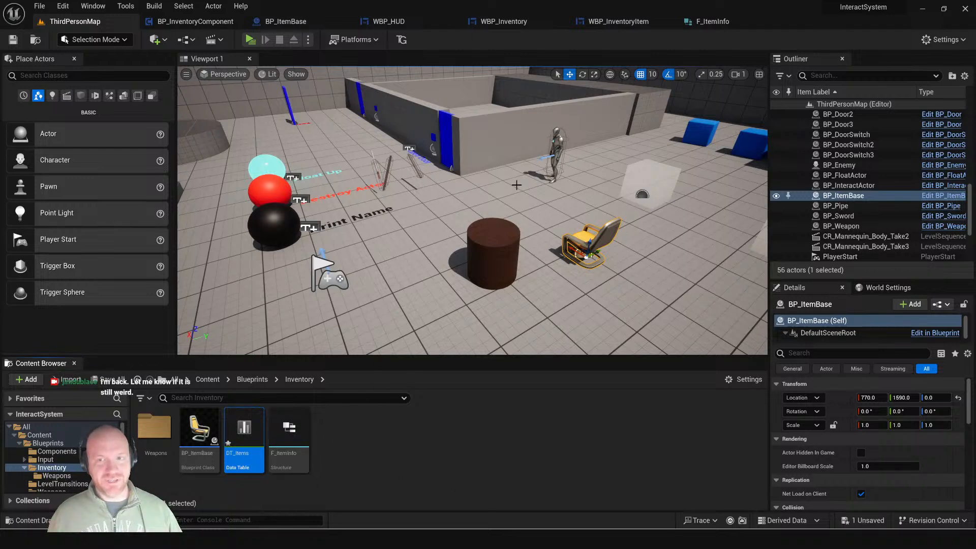
# Step: Compile the BP_InventoryComponent blueprint and return to ThirdPersonMap
pyautogui.click(203, 23)
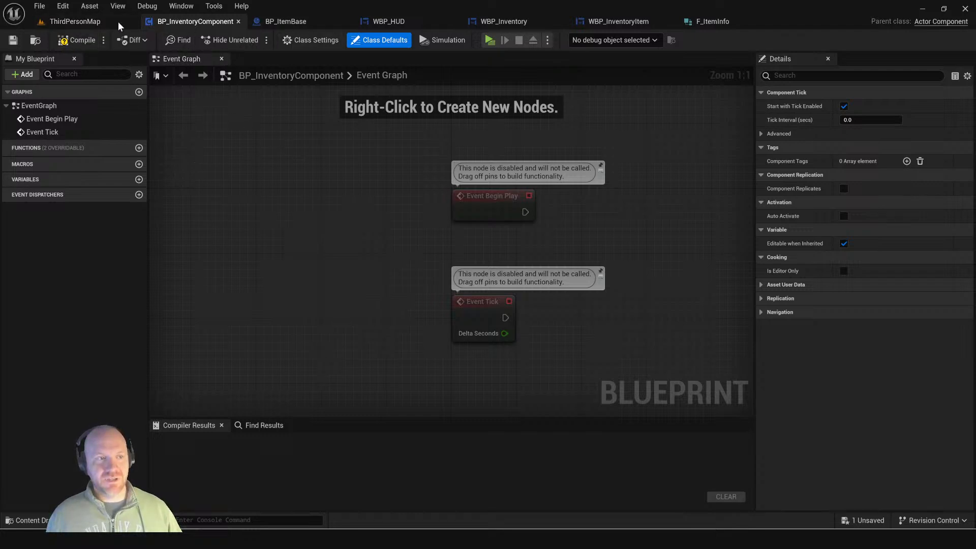
pyautogui.click(76, 41)
pyautogui.click(88, 22)
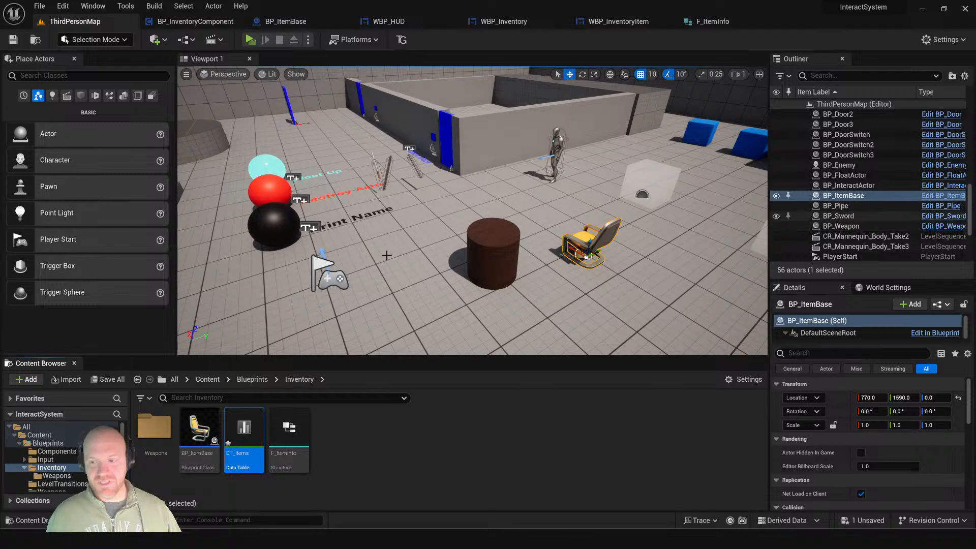
# Step: Open BP_PlayerCharacter from the Blueprints folder, add the BP_InventoryComponent component to it, and compile
pyautogui.click(252, 380)
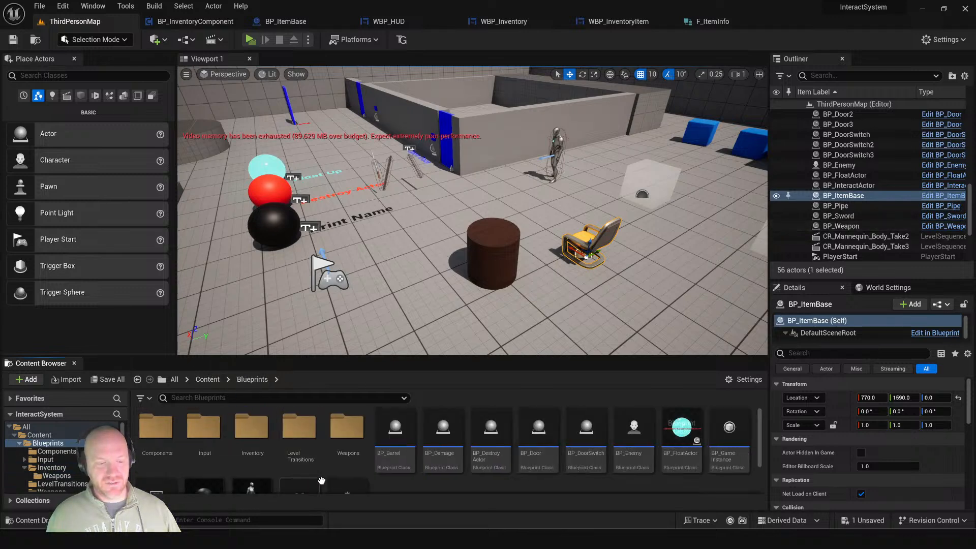
pyautogui.scroll(-3, 255, 453)
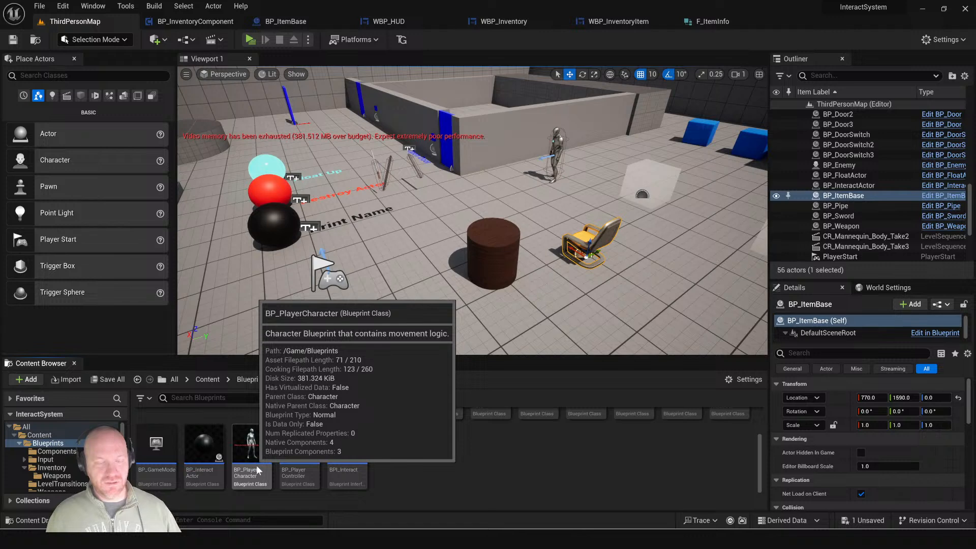
pyautogui.doubleClick(254, 459)
pyautogui.click(24, 74)
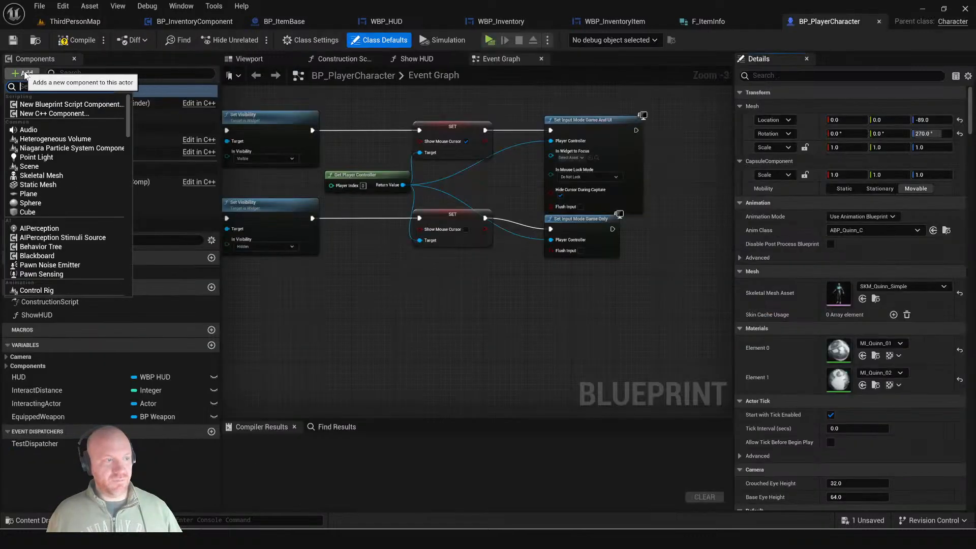
pyautogui.write('inven')
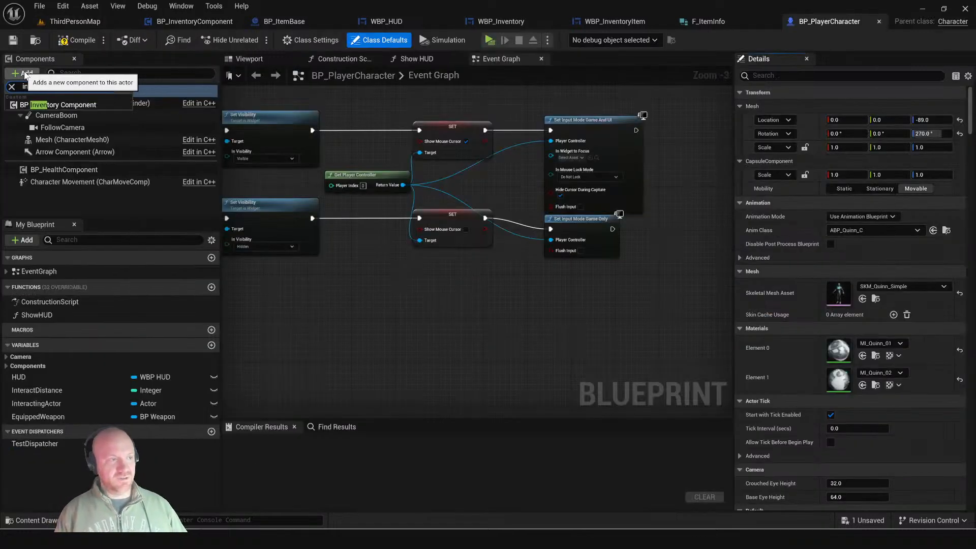
pyautogui.click(43, 105)
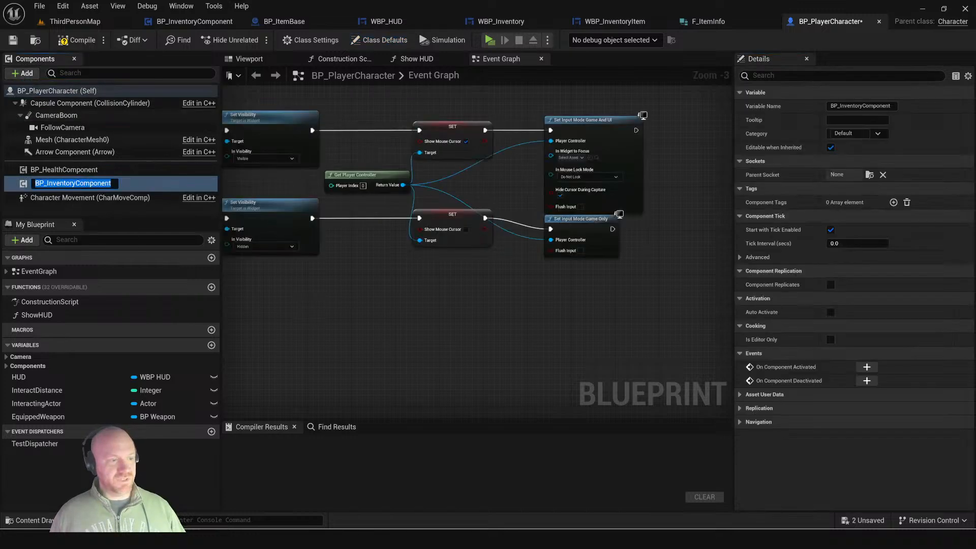
pyautogui.click(97, 183)
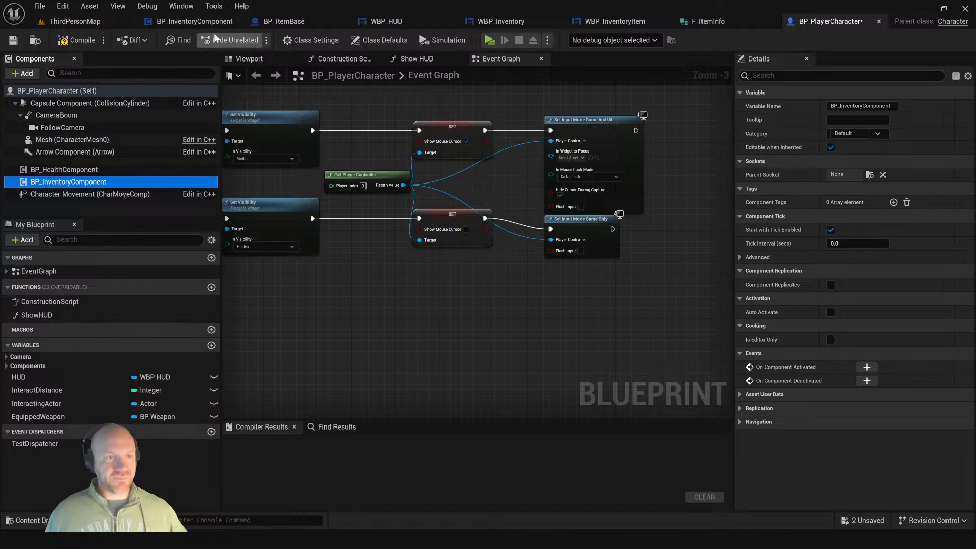
pyautogui.click(82, 40)
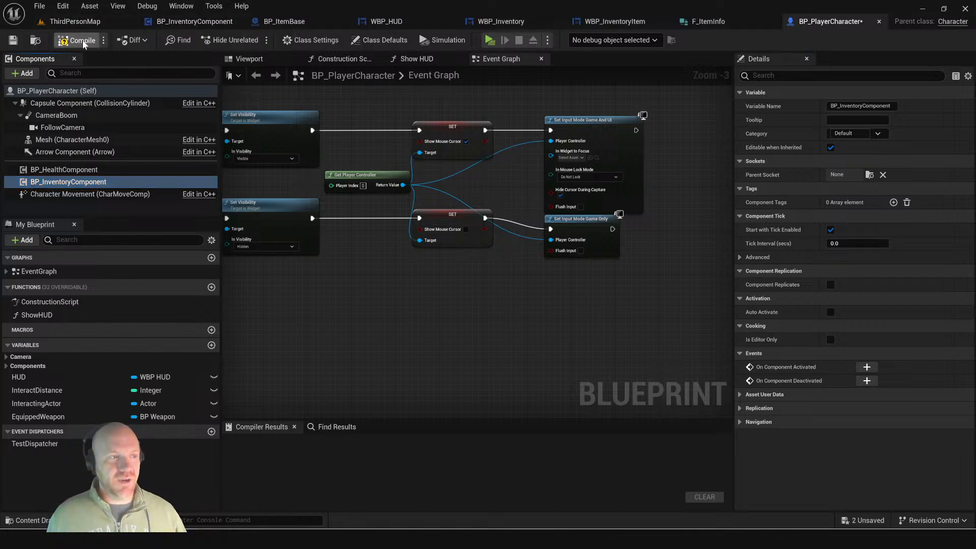
# Step: Implement the BPI_Interact interface in the BP_ItemBase blueprint's class settings
pyautogui.click(78, 23)
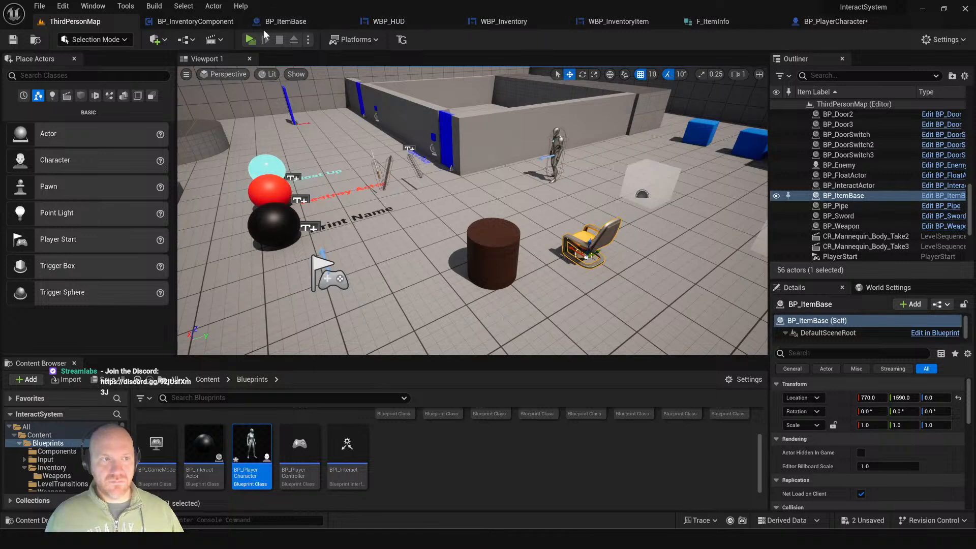
pyautogui.click(280, 24)
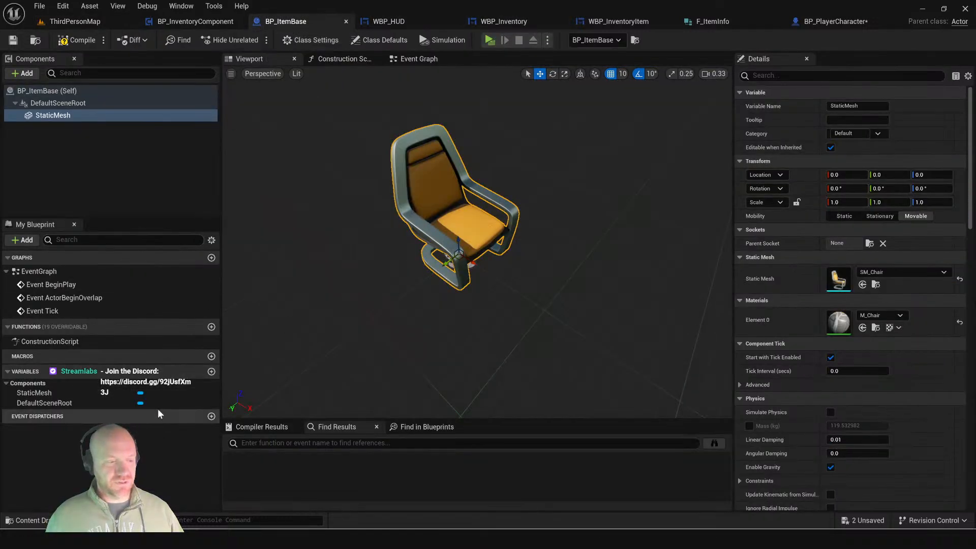
pyautogui.click(313, 41)
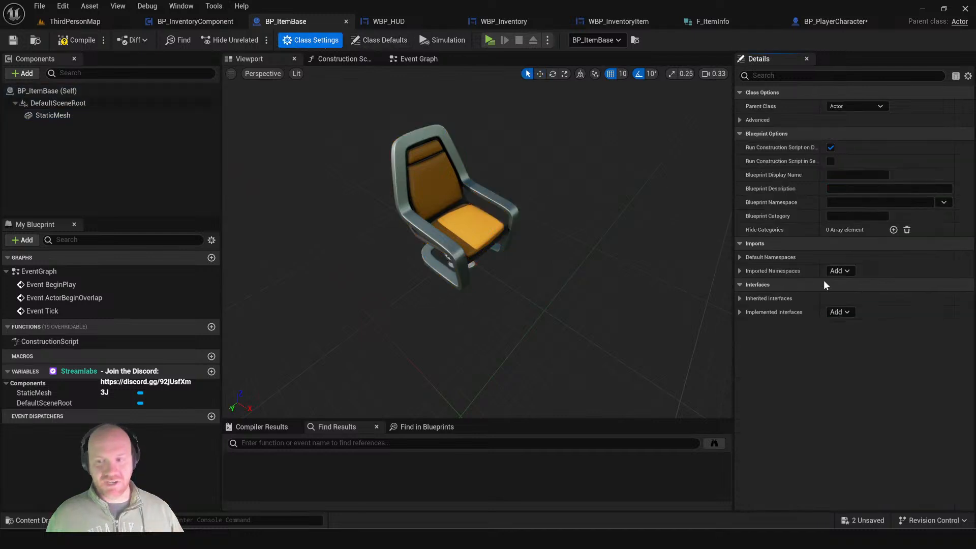
pyautogui.click(740, 312)
pyautogui.click(853, 310)
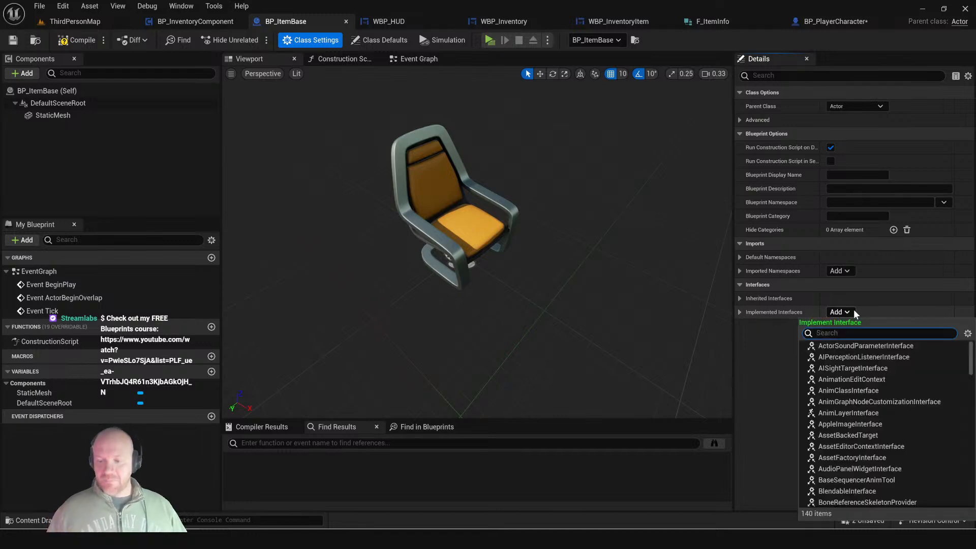
pyautogui.write('intera')
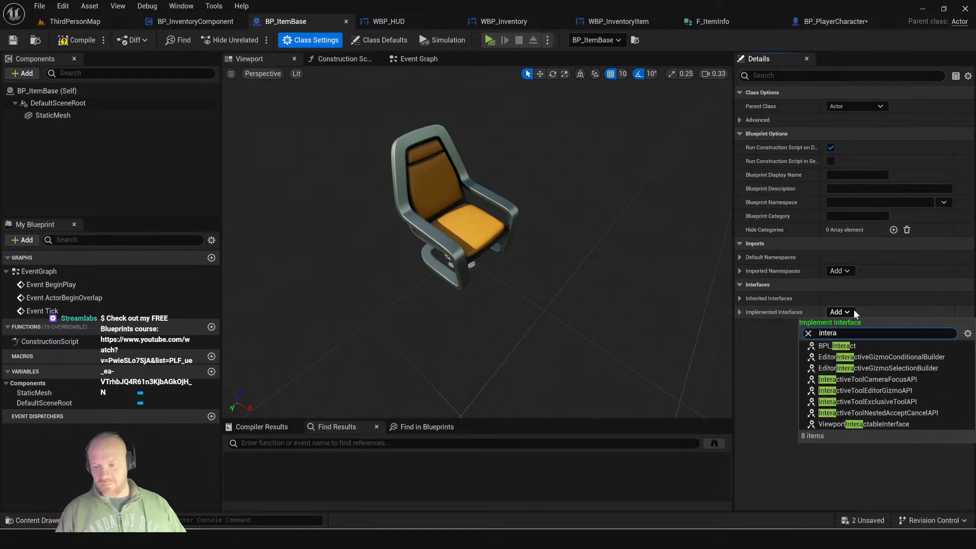
pyautogui.click(850, 346)
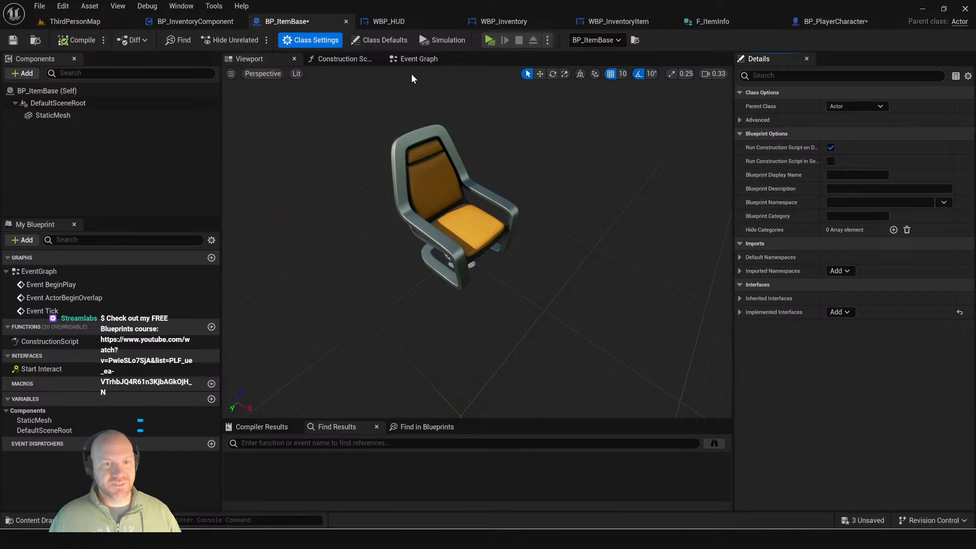
# Step: Implement the Start Interact event in BP_ItemBase's event graph and connect a Print String node to it
pyautogui.click(414, 59)
pyautogui.rightClick(43, 369)
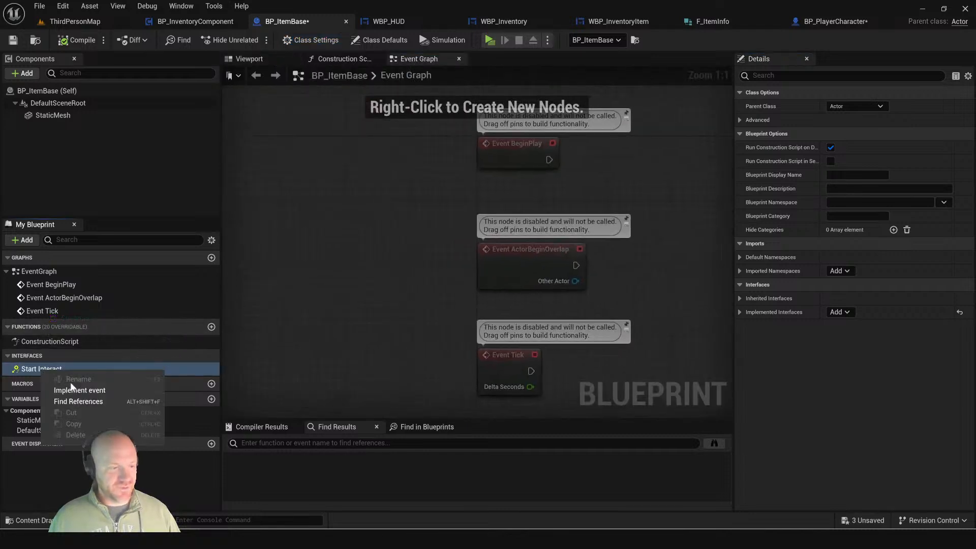
pyautogui.click(80, 390)
pyautogui.moveTo(513, 253); pyautogui.dragTo(596, 237)
pyautogui.write('print')
pyautogui.press('Return')
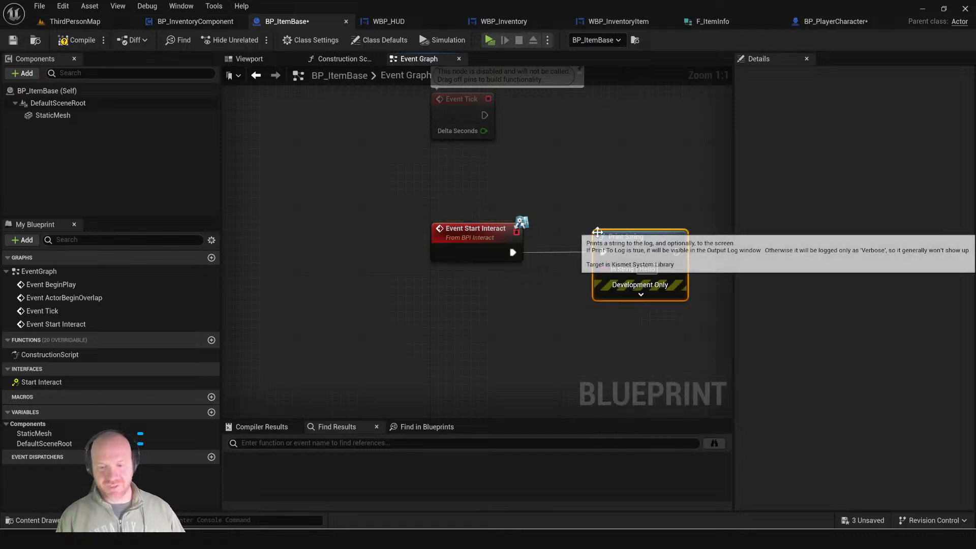
# Step: Set the Print String message to "I am an Item" and compile BP_ItemBase
pyautogui.click(647, 269)
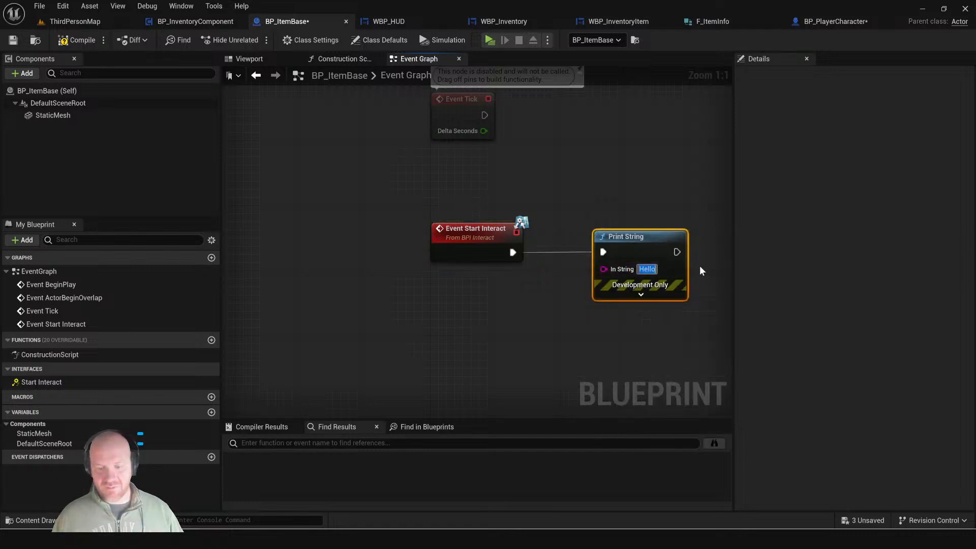
pyautogui.press('BackSpace')
pyautogui.write('I am an')
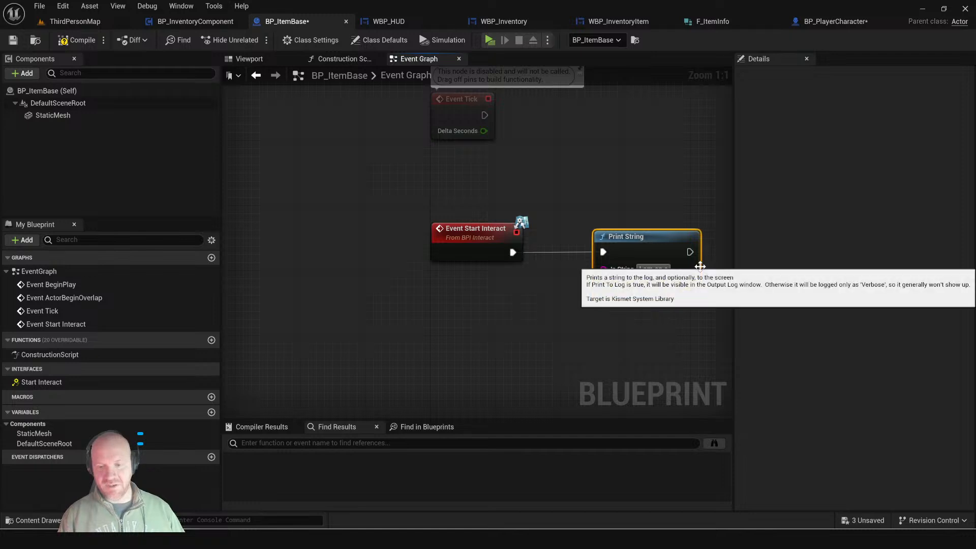
pyautogui.write(' Item')
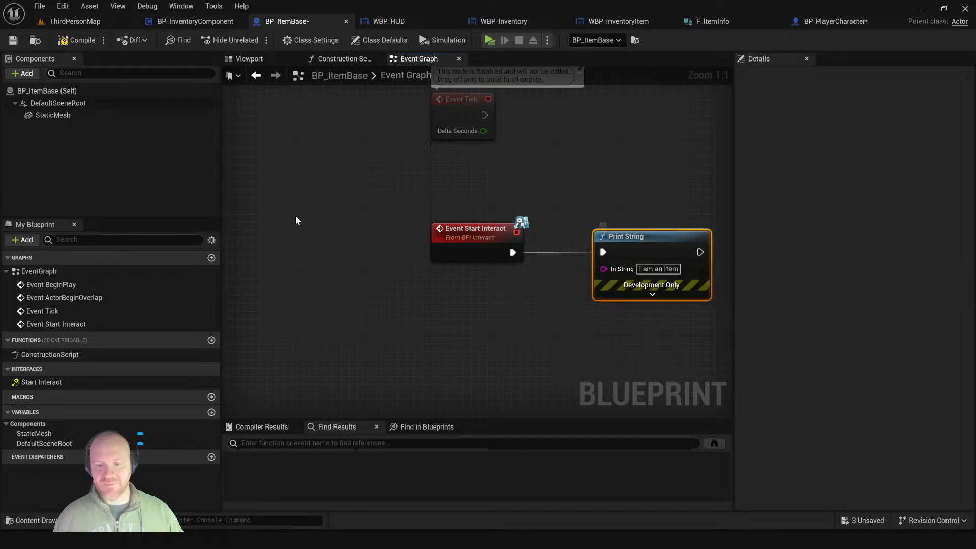
pyautogui.click(74, 40)
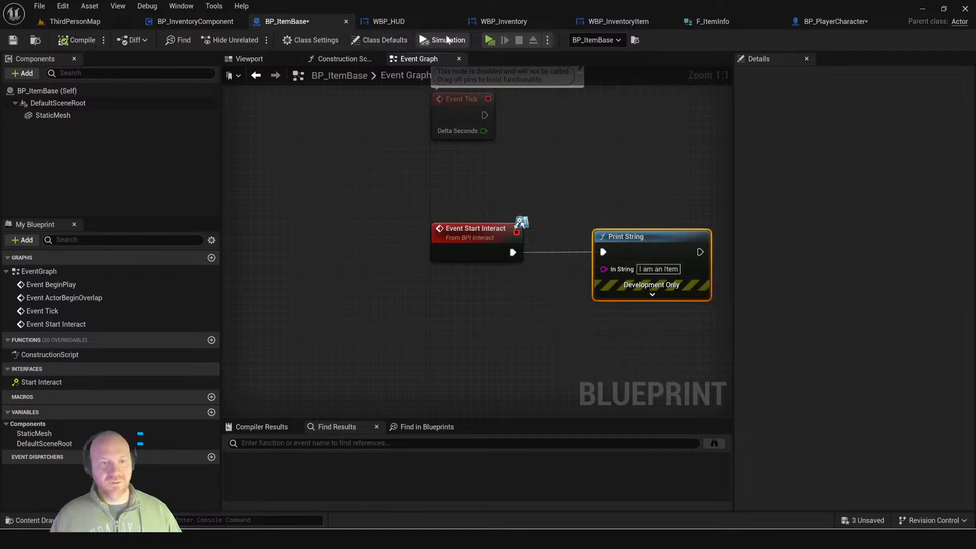
# Step: Play-test the level by walking the character to the chair and interacting with it, then end the session
pyautogui.click(490, 40)
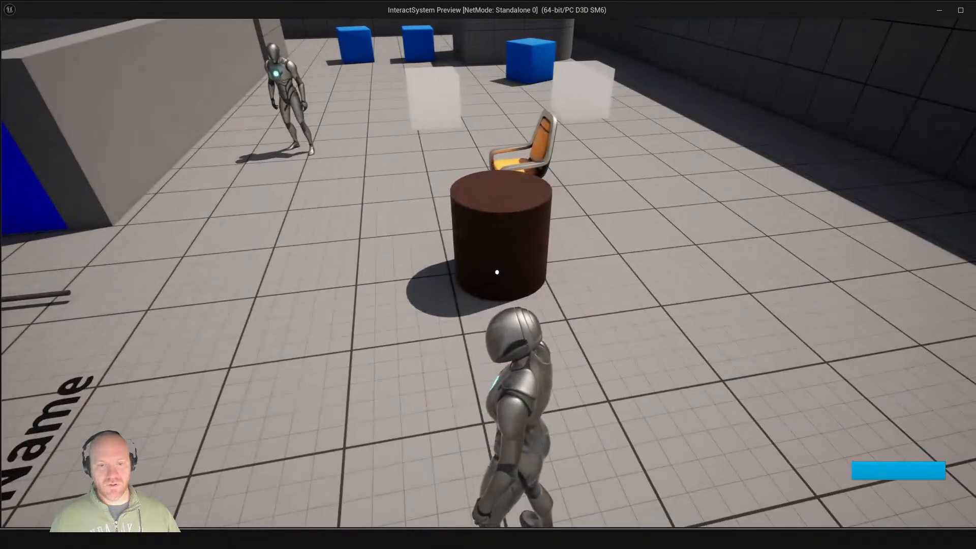
pyautogui.press('w')
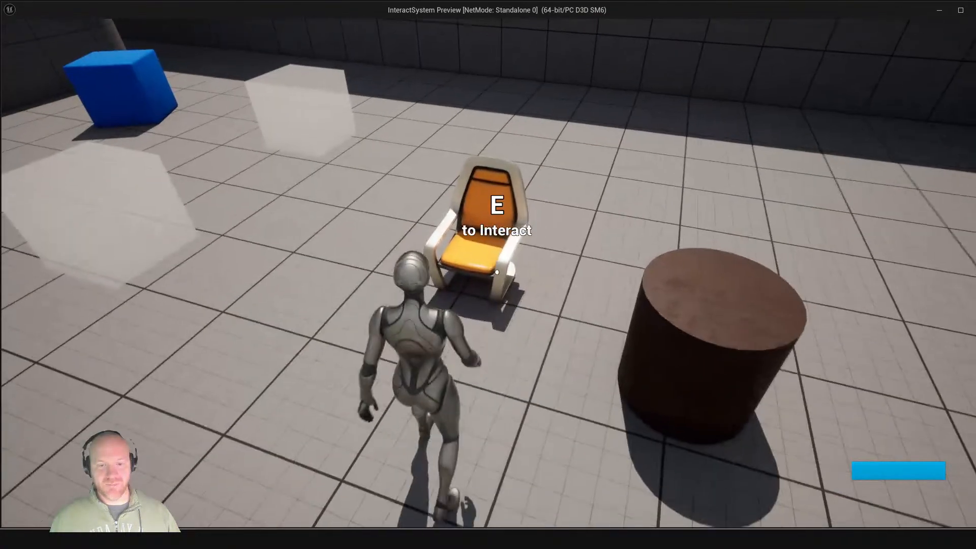
pyautogui.press('e')
pyautogui.press('e')
pyautogui.press('Escape')
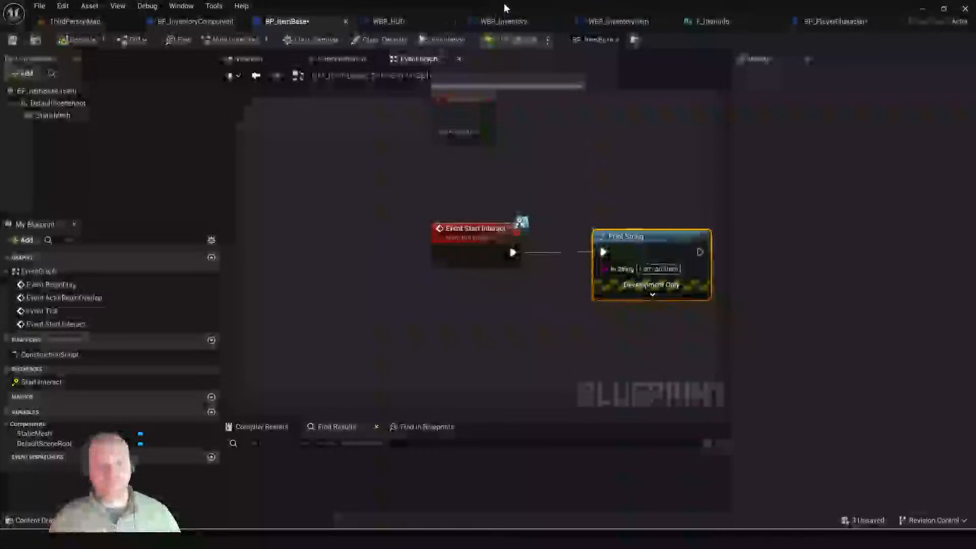
# Step: Move the ThirdPersonMap tab after BP_InventoryComponent and open the DT_Items data table from the Inventory folder
pyautogui.click(714, 22)
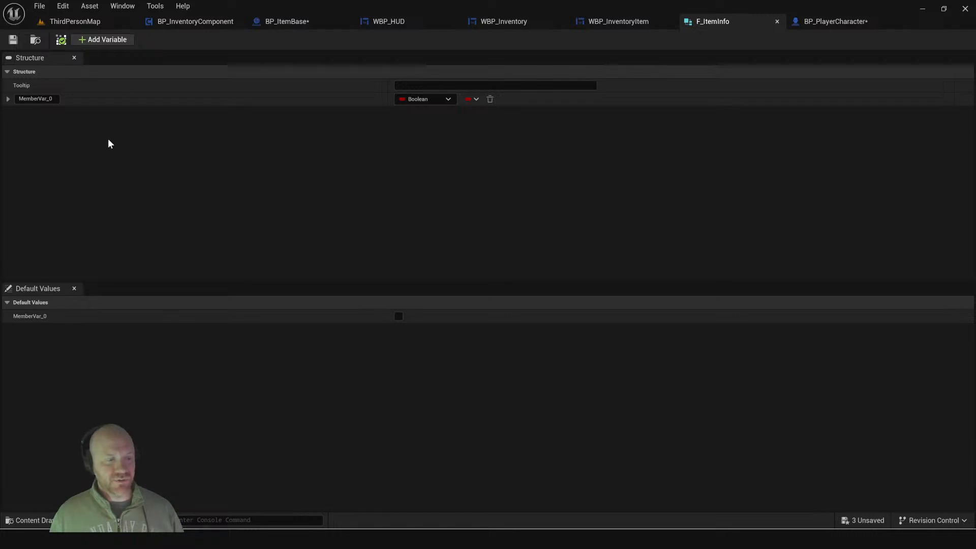
pyautogui.click(93, 26)
pyautogui.moveTo(93, 27); pyautogui.dragTo(198, 23)
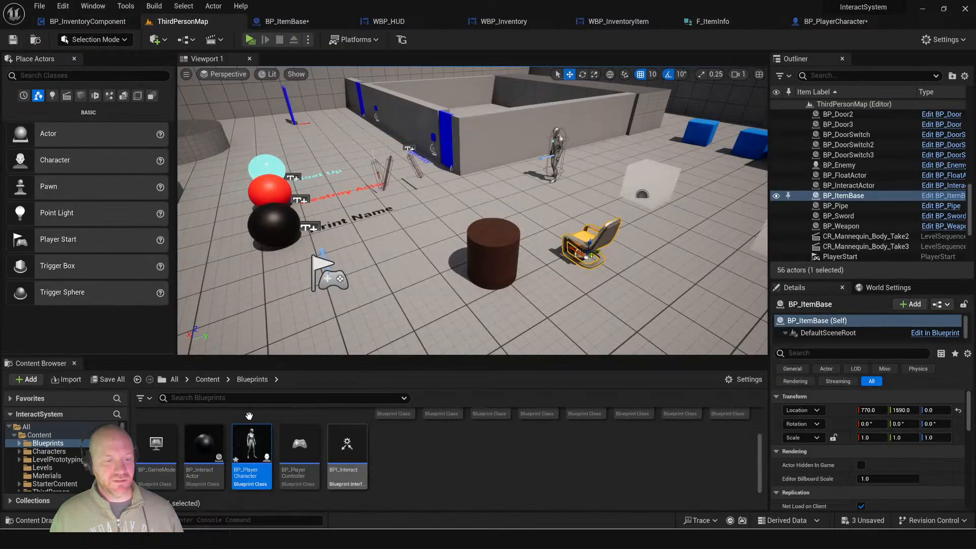
pyautogui.scroll(3, 251, 433)
pyautogui.doubleClick(251, 432)
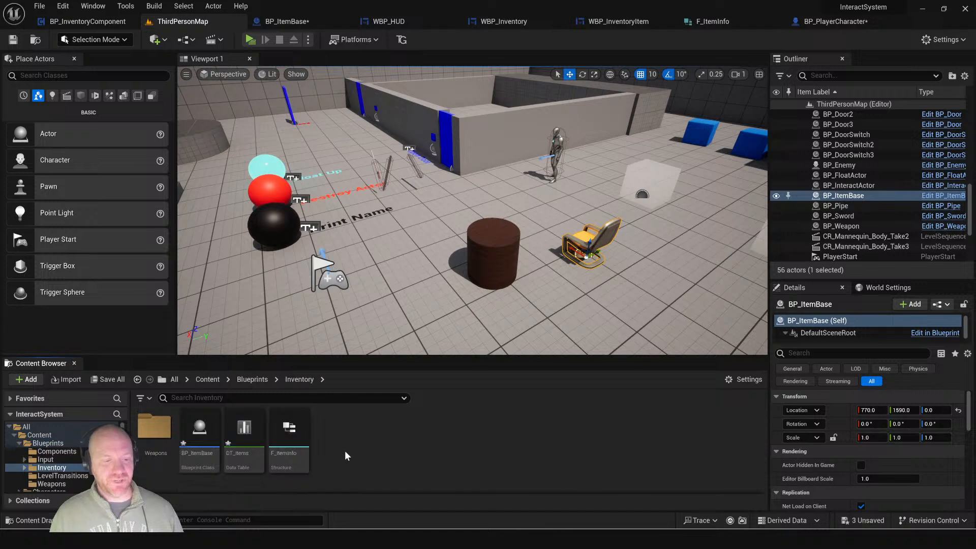
pyautogui.doubleClick(244, 428)
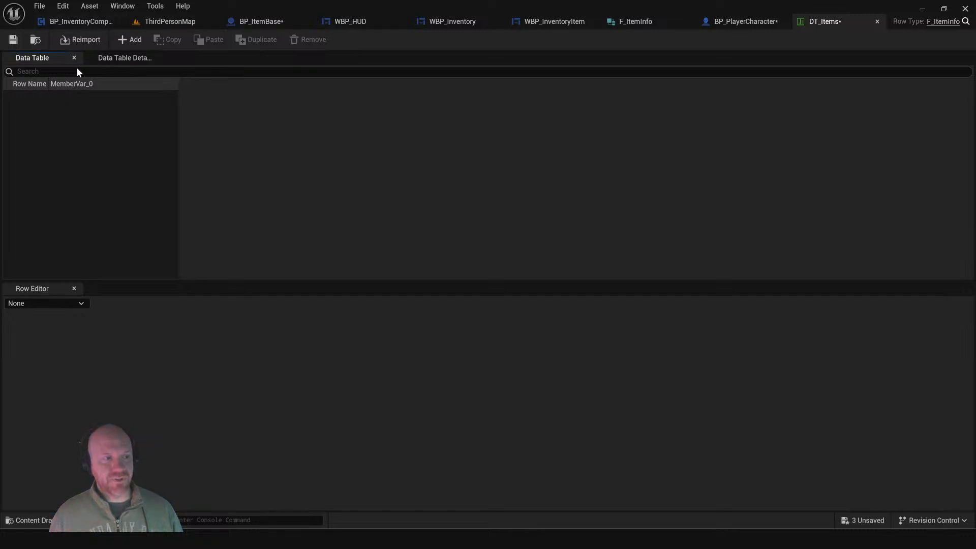
# Step: Add two rows to the DT_Items data table and widen its Row Name column, leaving the default row names
pyautogui.click(134, 42)
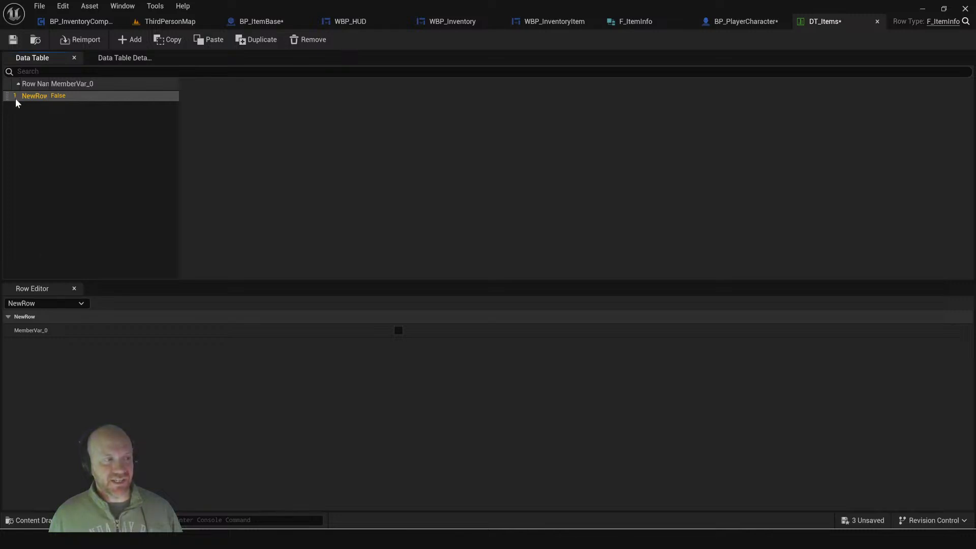
pyautogui.doubleClick(50, 83)
pyautogui.moveTo(66, 83); pyautogui.dragTo(71, 83)
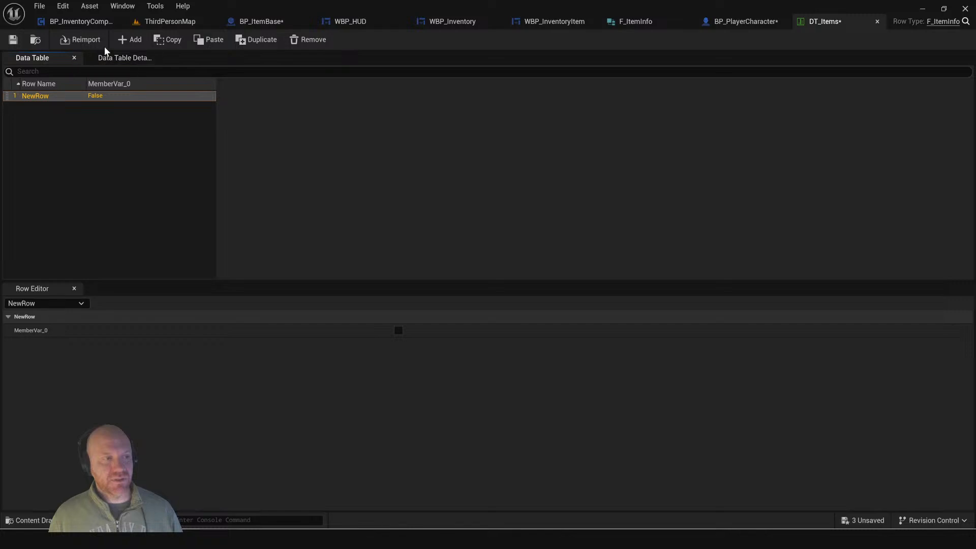
pyautogui.click(122, 39)
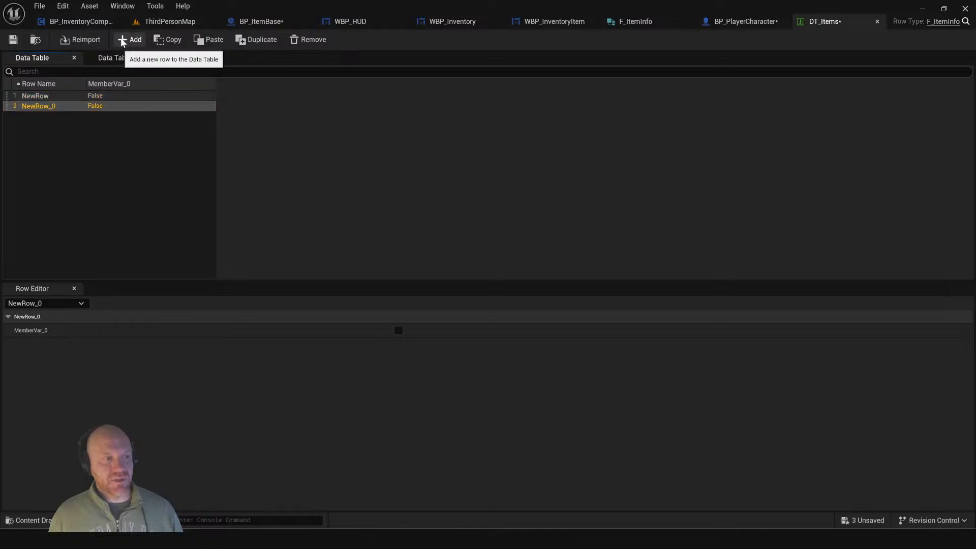
pyautogui.doubleClick(64, 97)
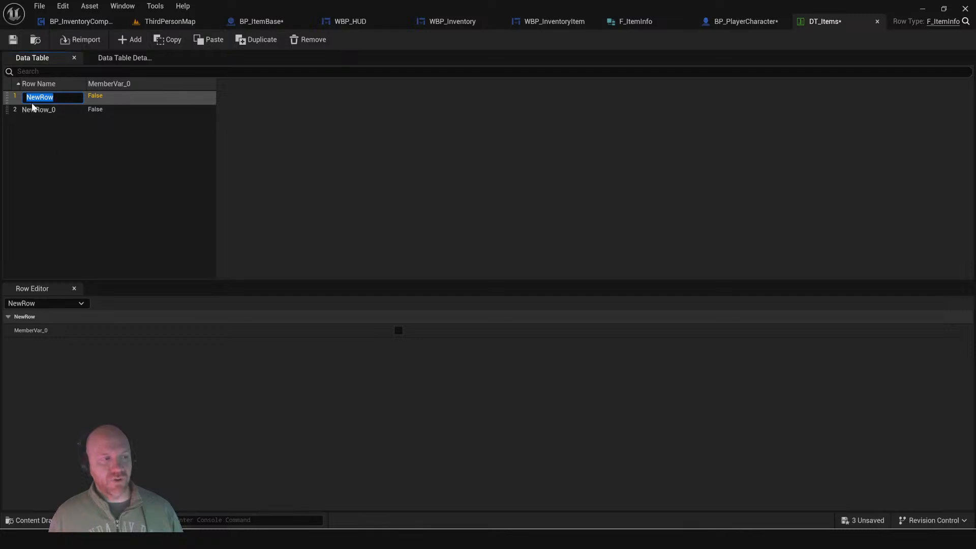
pyautogui.click(76, 135)
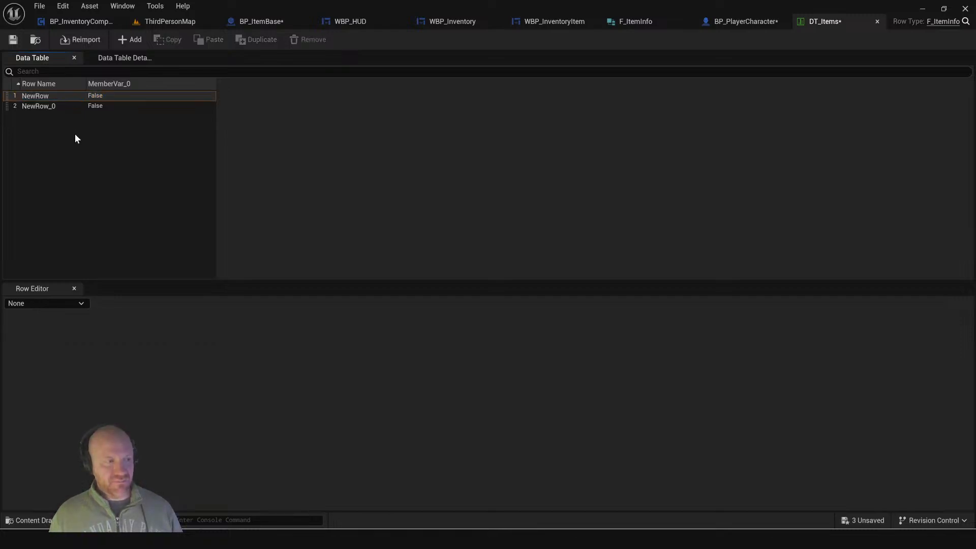
# Step: Add a second variable to the F_ItemInfo structure and set the first variable's type to Name
pyautogui.click(633, 21)
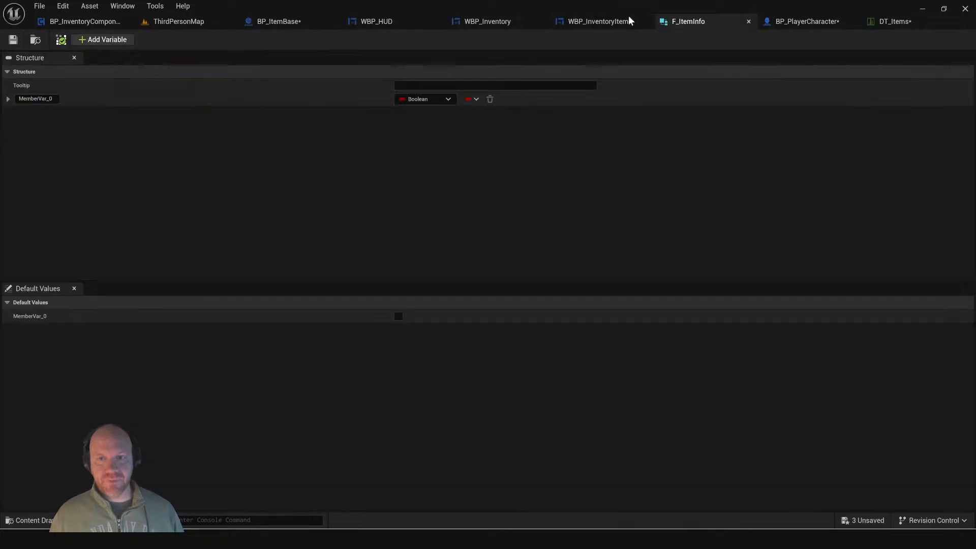
pyautogui.click(99, 39)
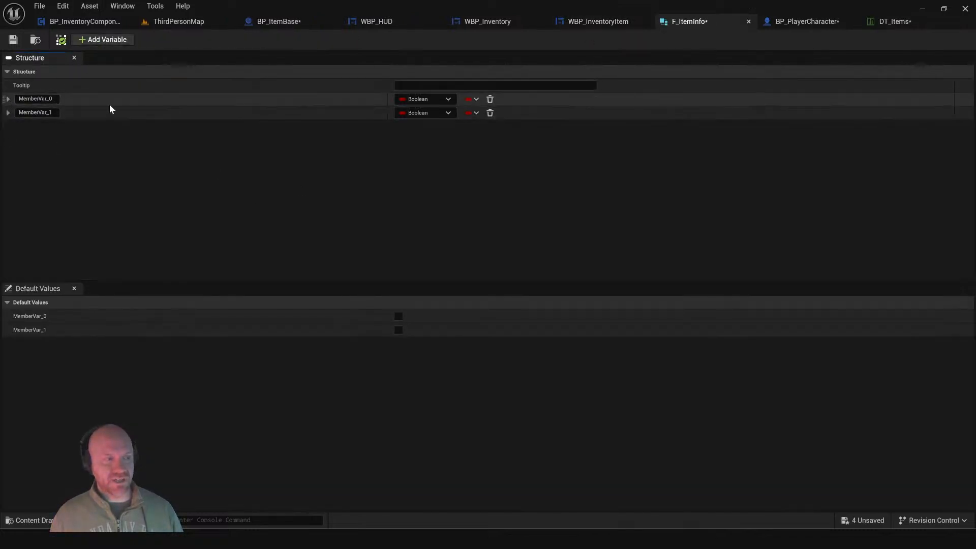
pyautogui.click(428, 98)
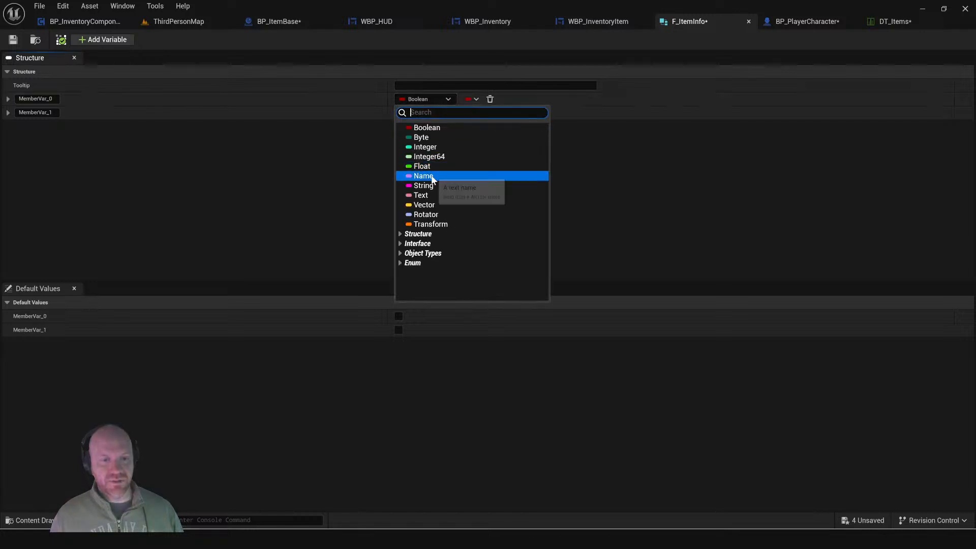
pyautogui.click(424, 174)
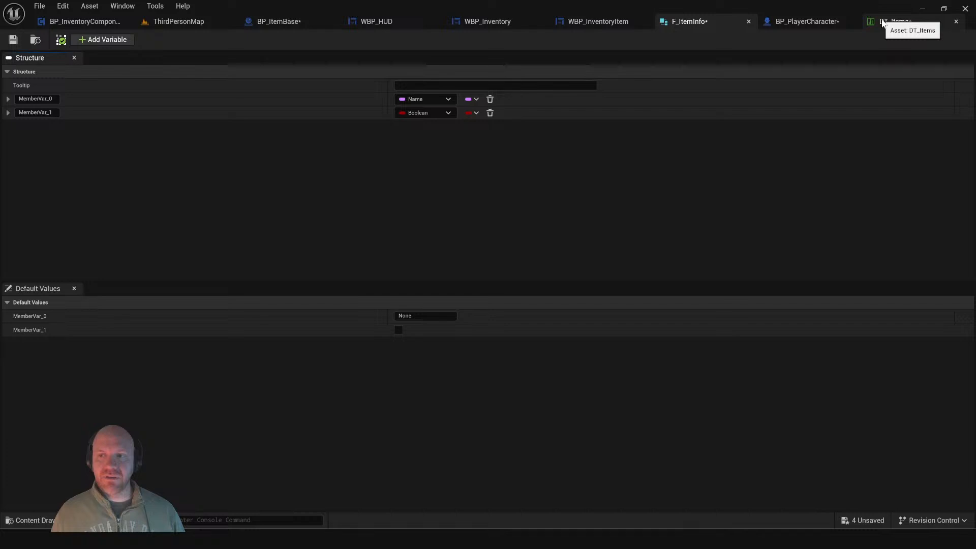
# Step: Check the columns of the DT_Items data table, and rename the first variable in F_ItemInfo as ItemName
pyautogui.click(883, 22)
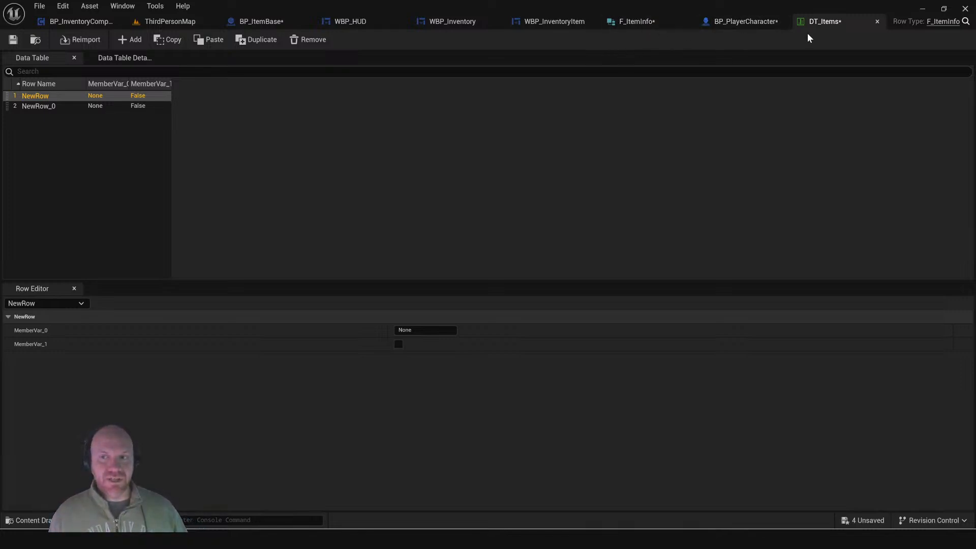
pyautogui.click(623, 22)
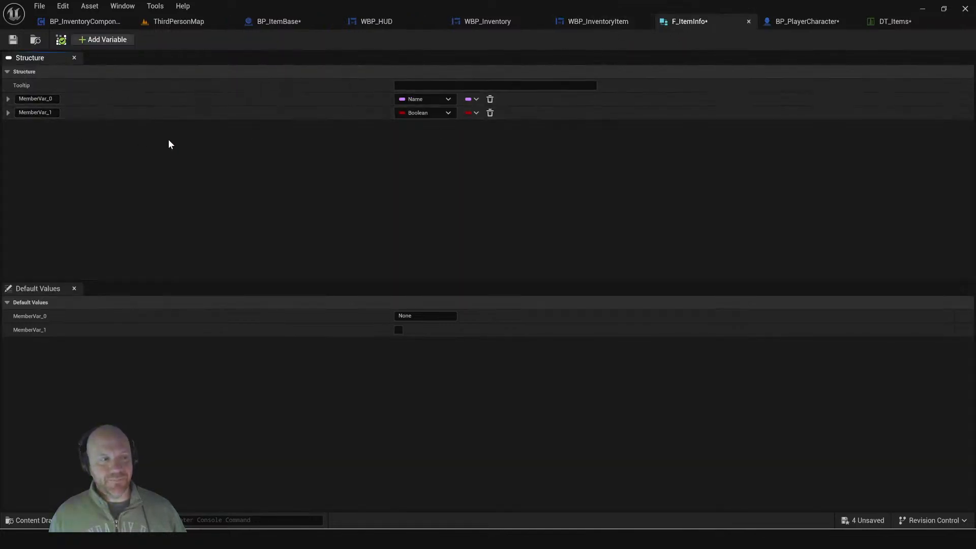
pyautogui.click(54, 100)
pyautogui.write('ItemName')
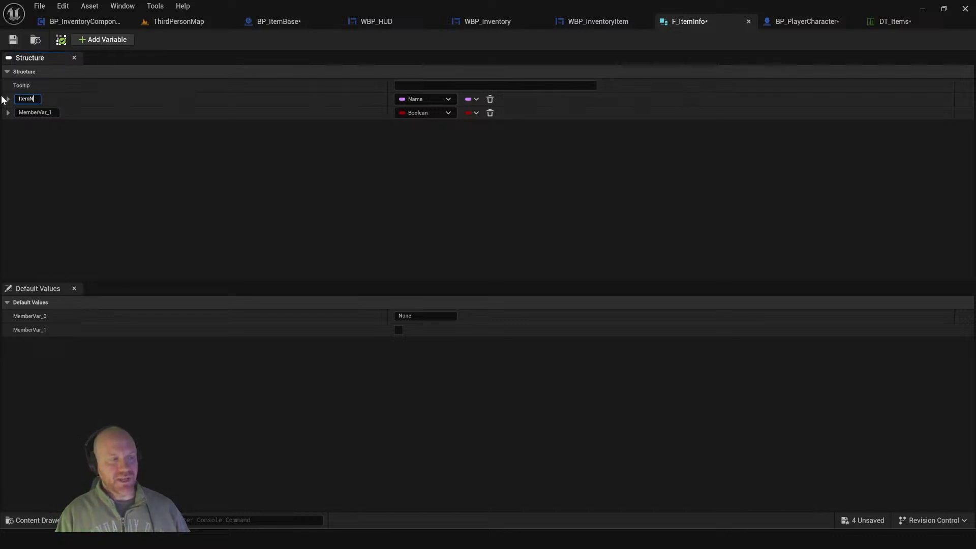
pyautogui.press('Return')
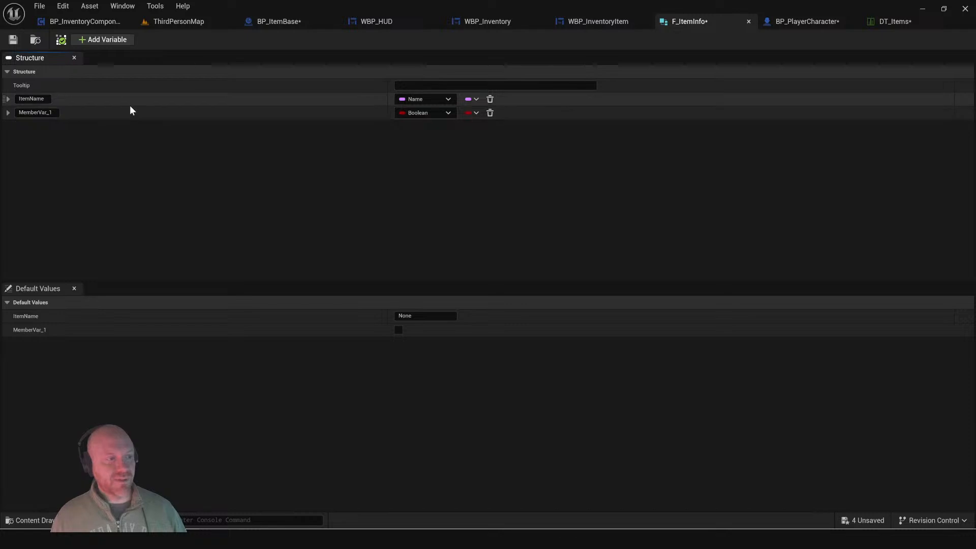
# Step: Add a third variable to F_ItemInfo and rename the Boolean variable as IsStackable
pyautogui.click(119, 43)
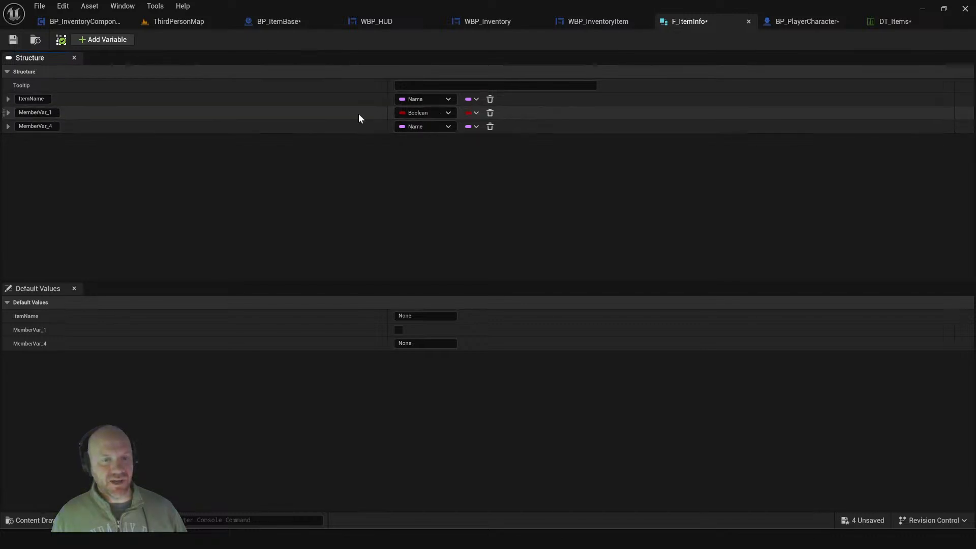
pyautogui.click(53, 111)
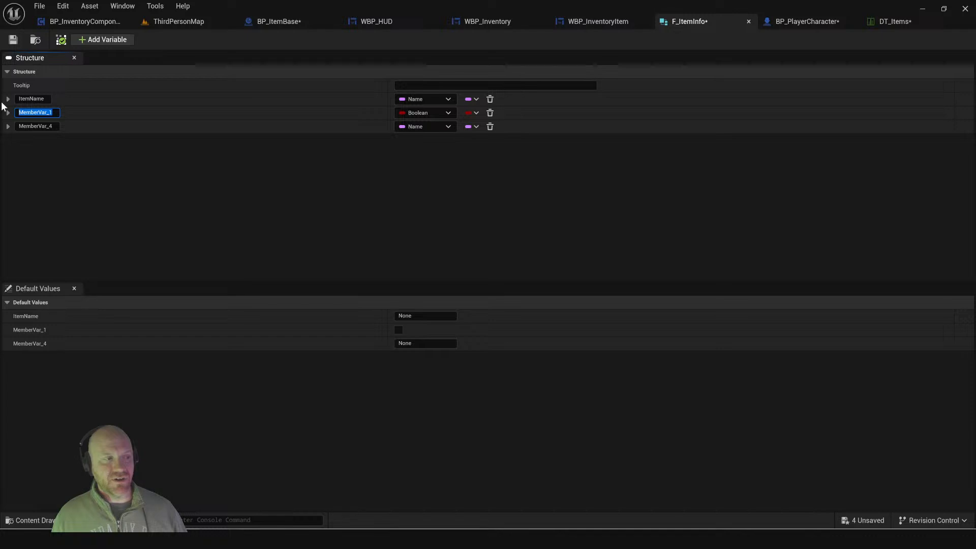
pyautogui.write('Is')
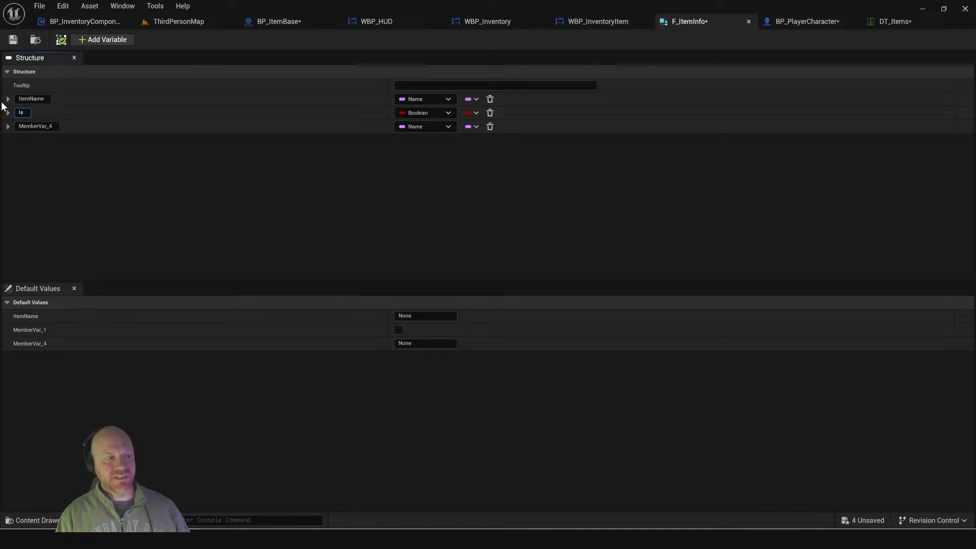
pyautogui.write('Stackable')
pyautogui.press('Return')
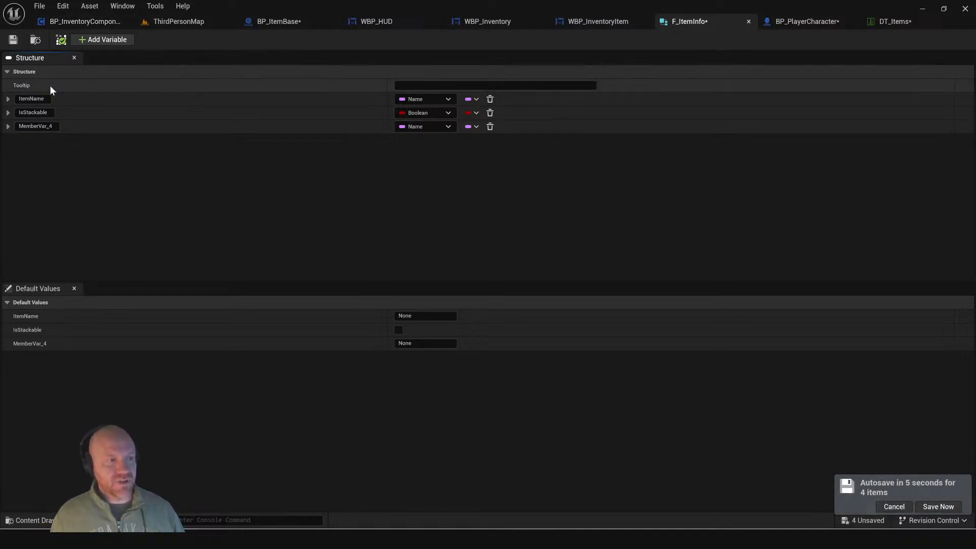
# Step: Set the third variable's type to Integer and rename it as Quantity
pyautogui.click(445, 128)
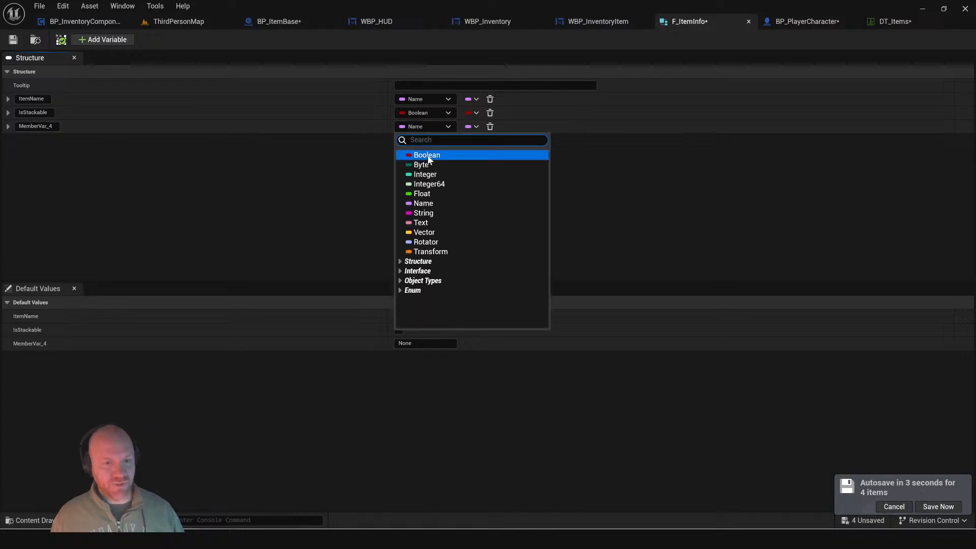
pyautogui.click(433, 185)
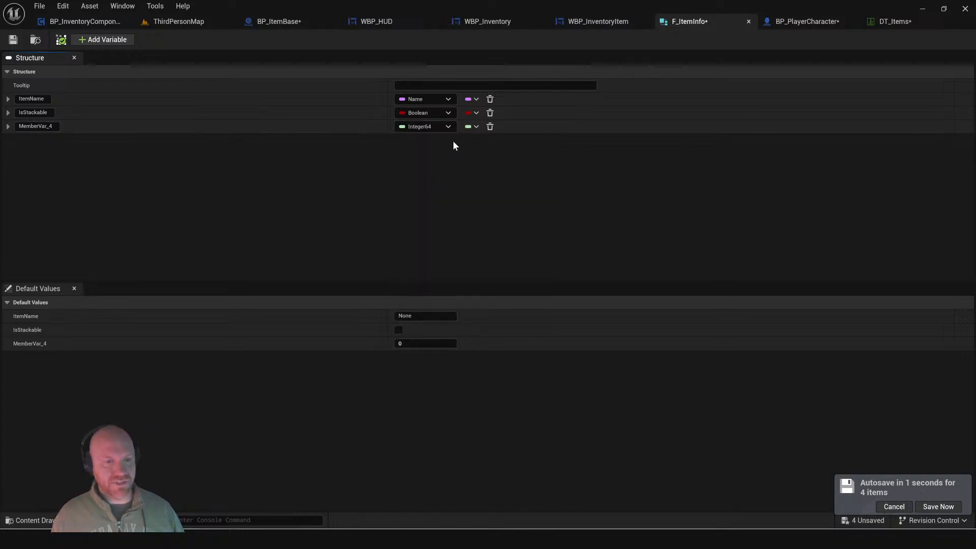
pyautogui.click(446, 128)
pyautogui.click(434, 175)
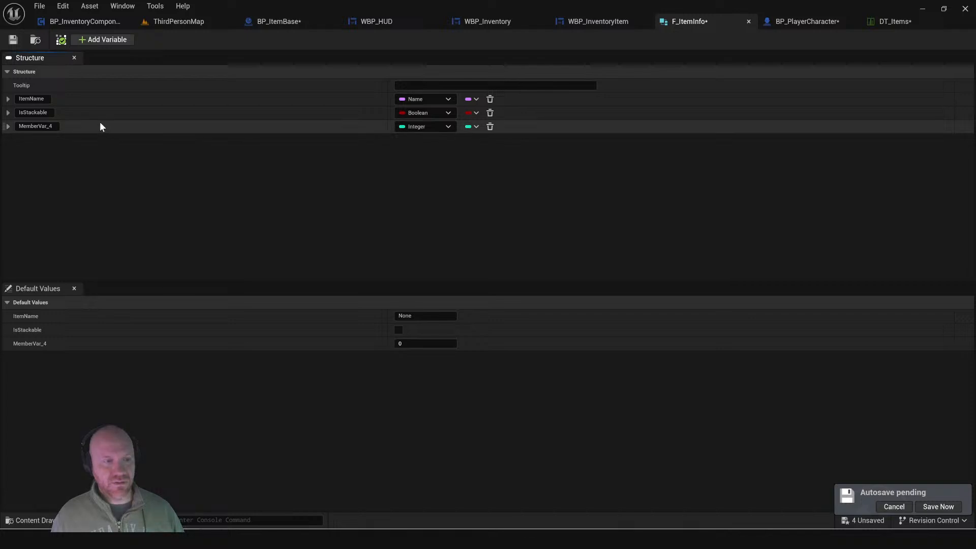
pyautogui.click(53, 126)
pyautogui.write('Quantity')
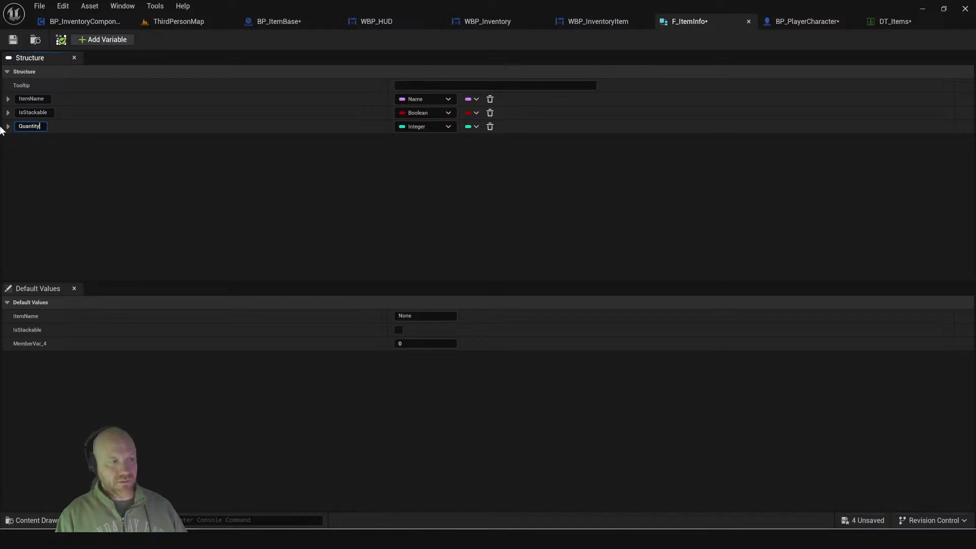
pyautogui.press('Return')
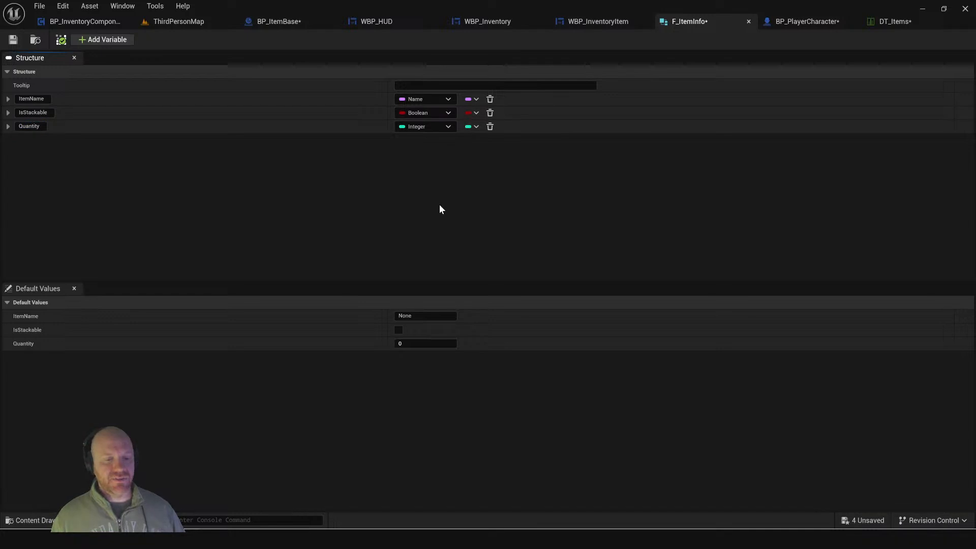
# Step: Set the default value of Quantity to 1
pyautogui.click(417, 345)
pyautogui.write('1')
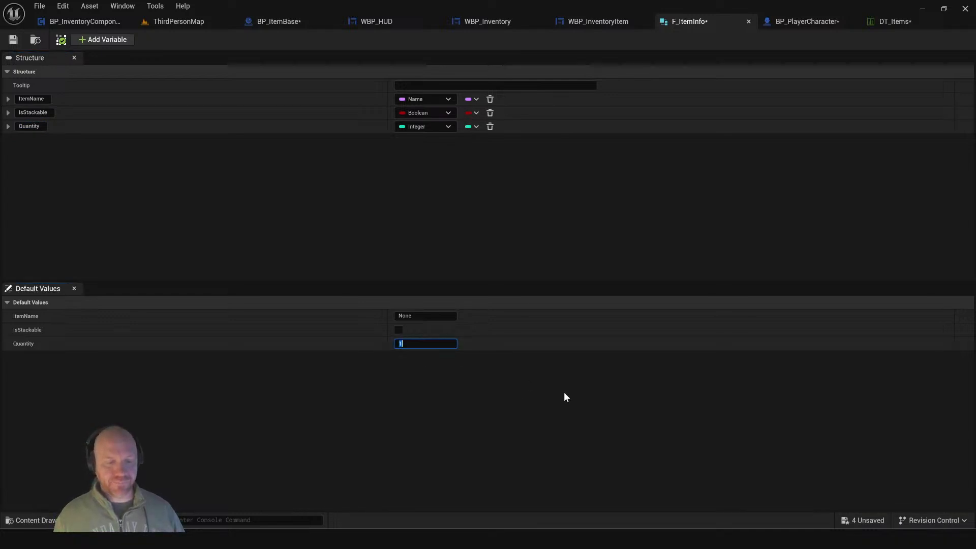
pyautogui.click(408, 215)
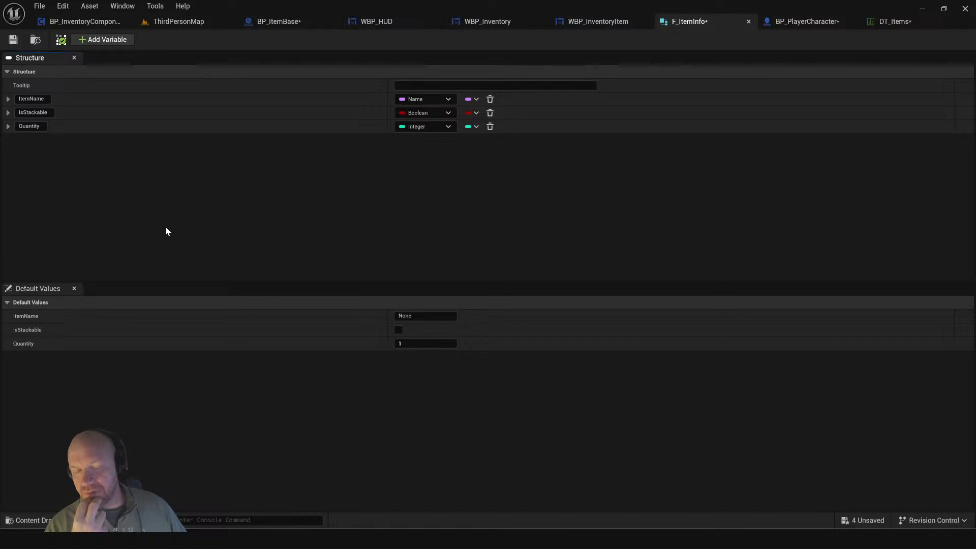
# Step: Add another Integer variable to the F_ItemInfo structure and name it Value
pyautogui.click(106, 41)
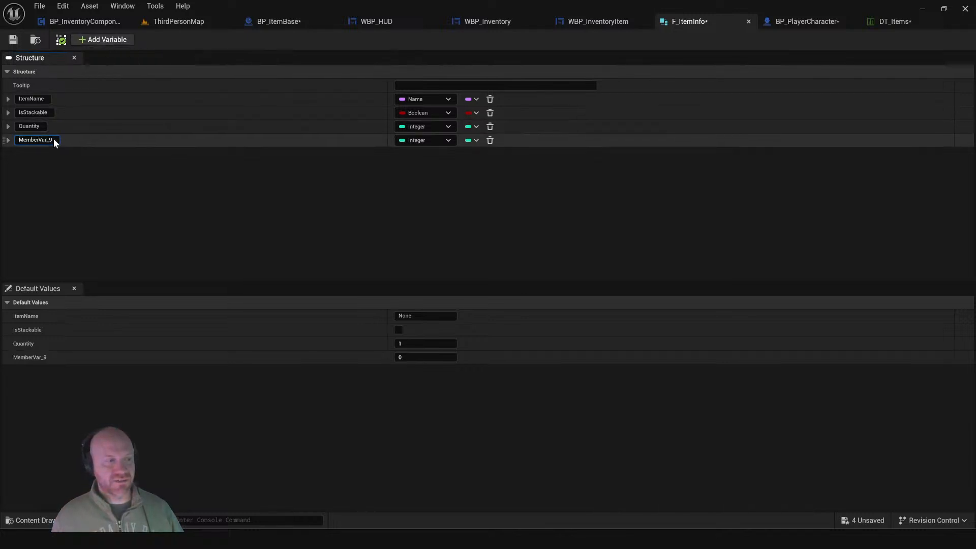
pyautogui.moveTo(54, 140); pyautogui.dragTo(16, 141)
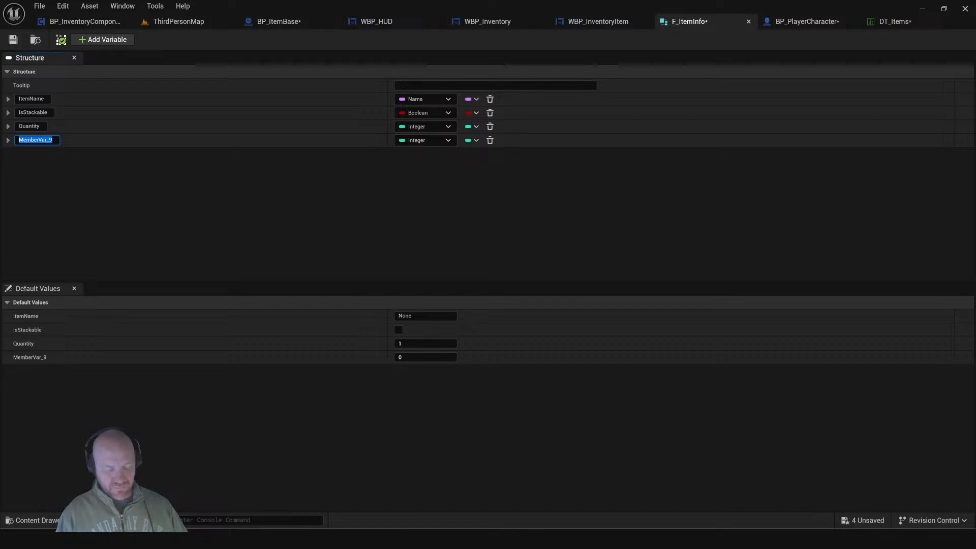
pyautogui.write('Value')
pyautogui.press('Return')
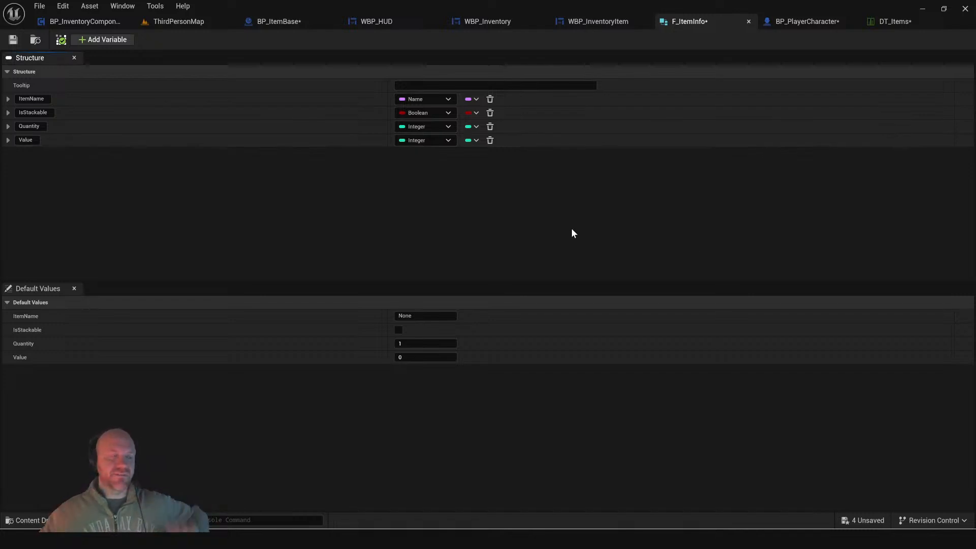
# Step: Add a variable named ItemClass to F_ItemInfo, using a BP Item Base class reference as its type
pyautogui.click(108, 39)
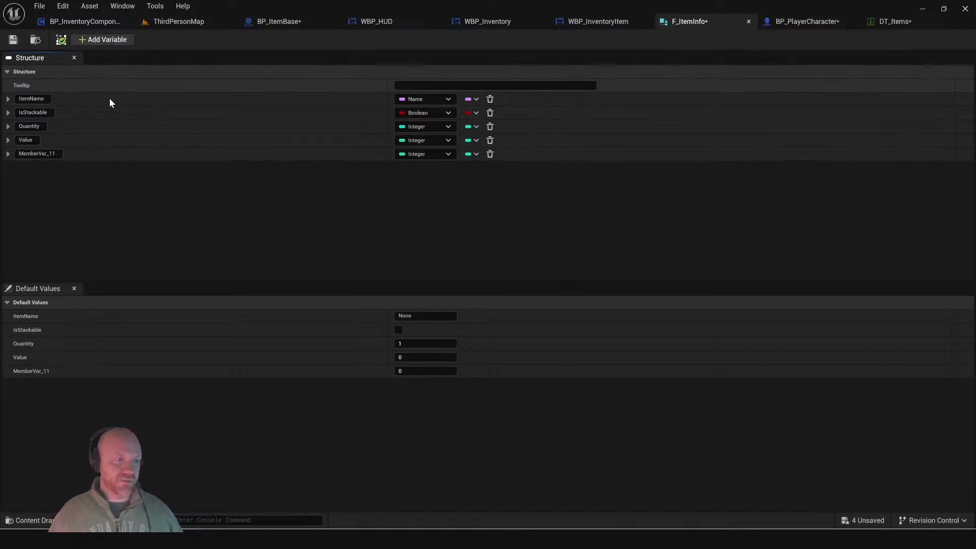
pyautogui.click(434, 154)
pyautogui.write('item')
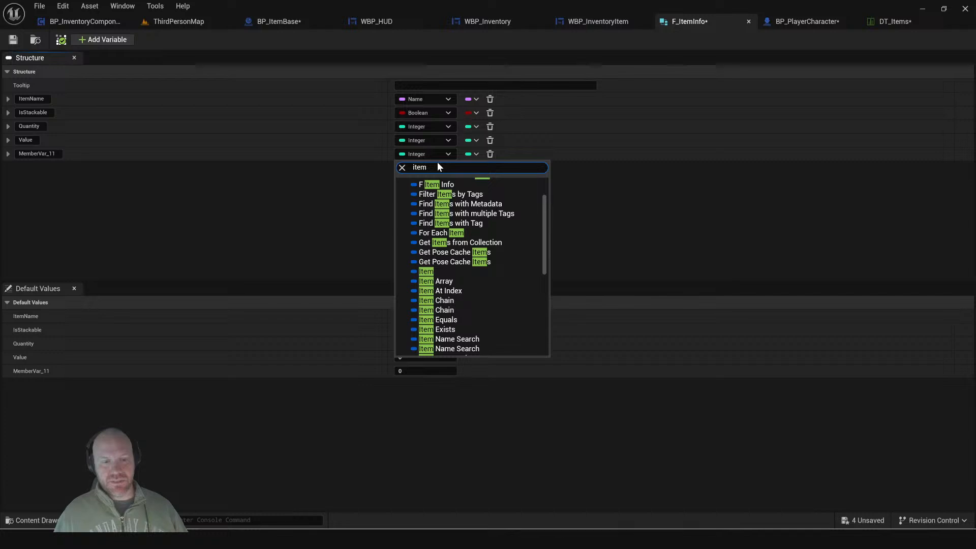
pyautogui.write('base')
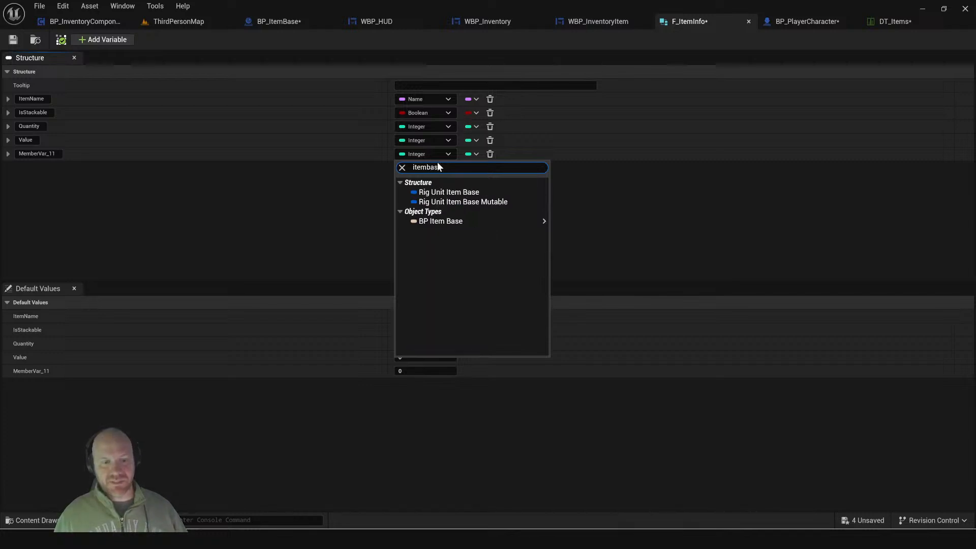
pyautogui.moveTo(450, 224)
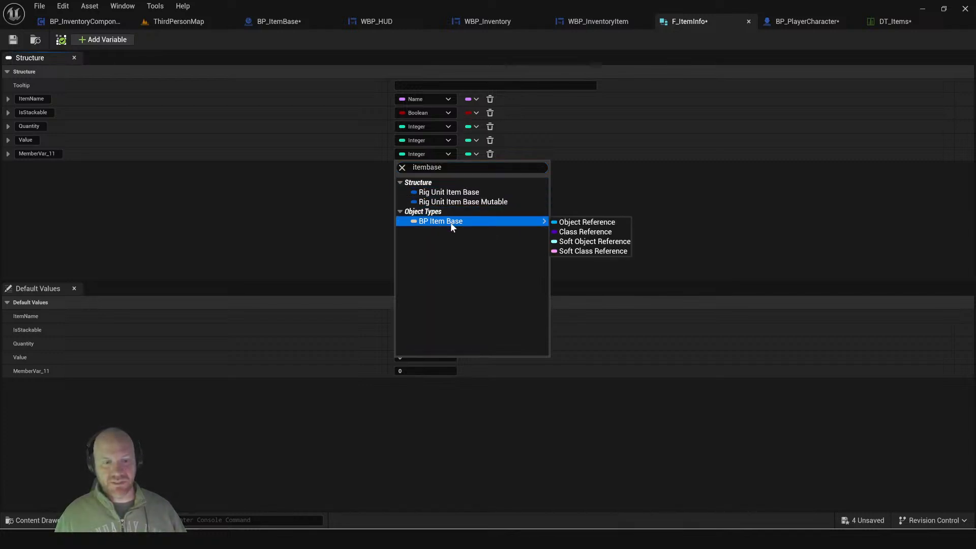
pyautogui.click(583, 232)
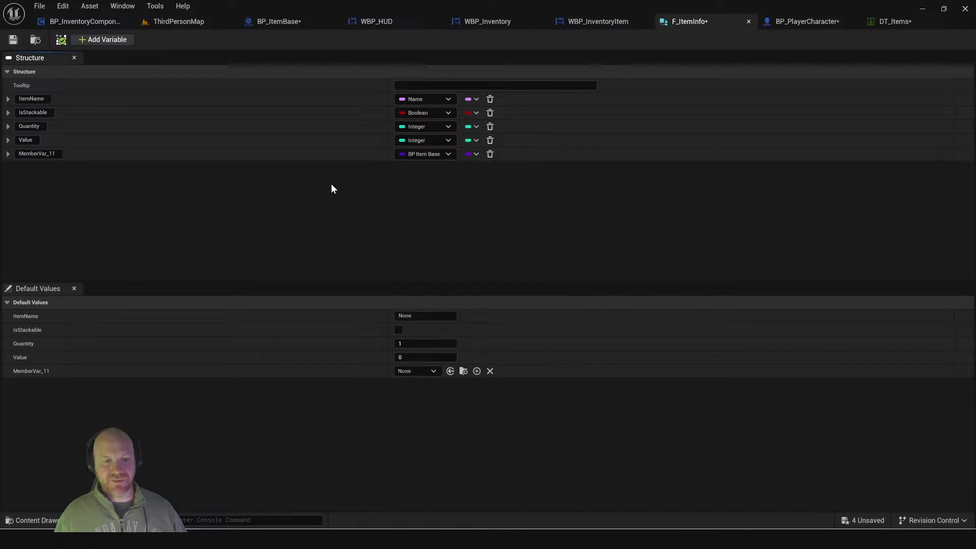
pyautogui.click(57, 154)
pyautogui.doubleClick(56, 153)
pyautogui.write('ItemClass')
pyautogui.press('Return')
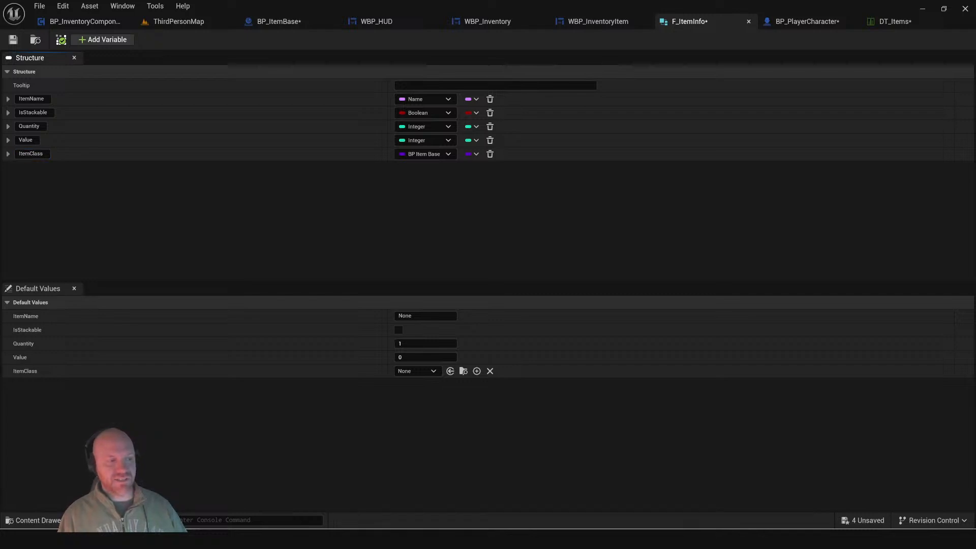
# Step: Move ItemClass up to sit directly below ItemName in the structure, with its details collapsed
pyautogui.click(8, 153)
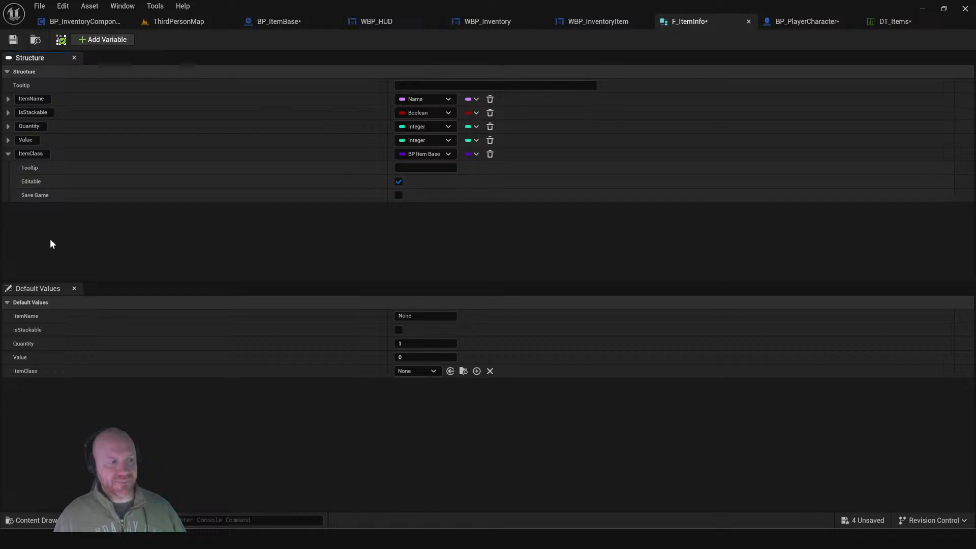
pyautogui.moveTo(5, 153); pyautogui.dragTo(5, 108)
pyautogui.click(8, 112)
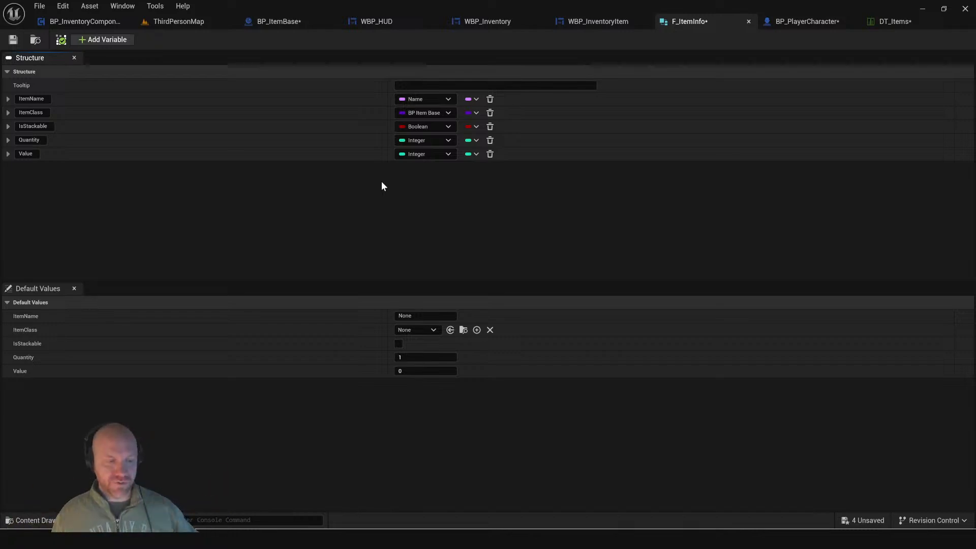
# Step: Move the BP_PlayerCharacter tab directly after ThirdPersonMap, and return to the F_ItemInfo structure
pyautogui.click(174, 21)
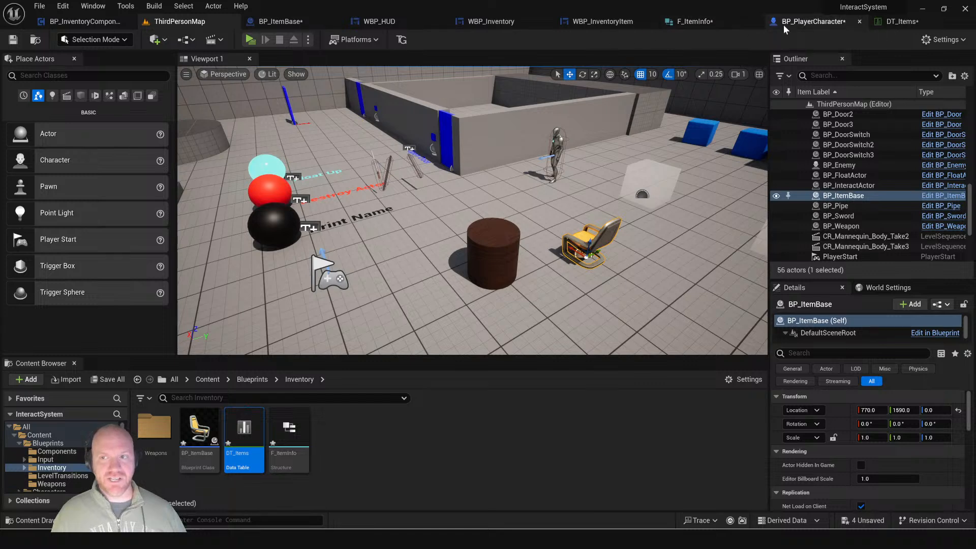
pyautogui.moveTo(785, 23); pyautogui.dragTo(277, 17)
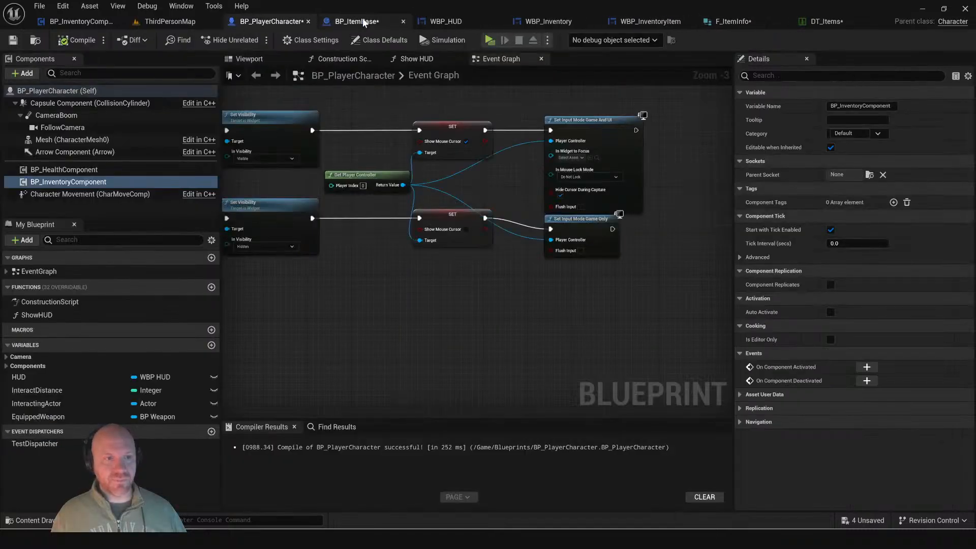
pyautogui.click(791, 21)
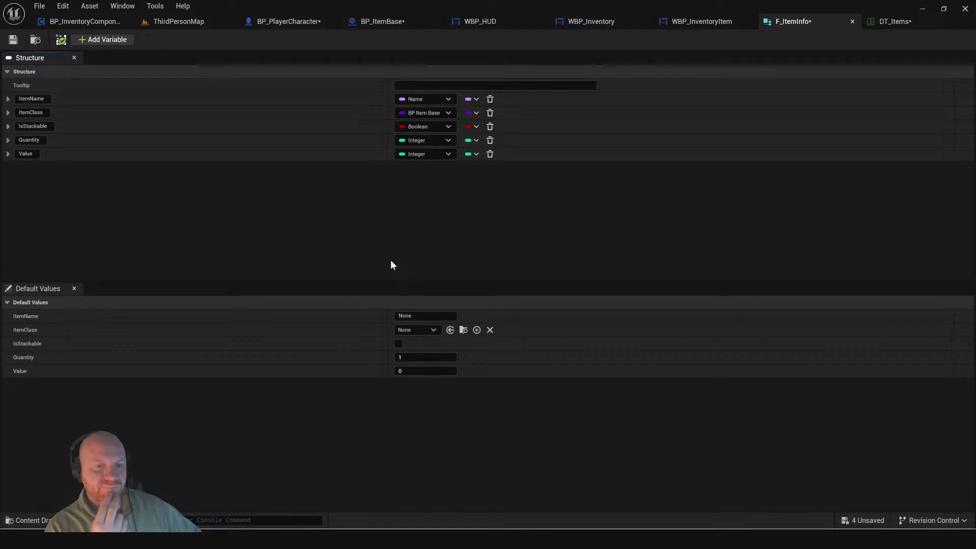
# Step: Add another variable to the F_ItemInfo structure and set its type to a Texture 2D object reference
pyautogui.click(113, 42)
pyautogui.click(452, 167)
pyautogui.write('texture')
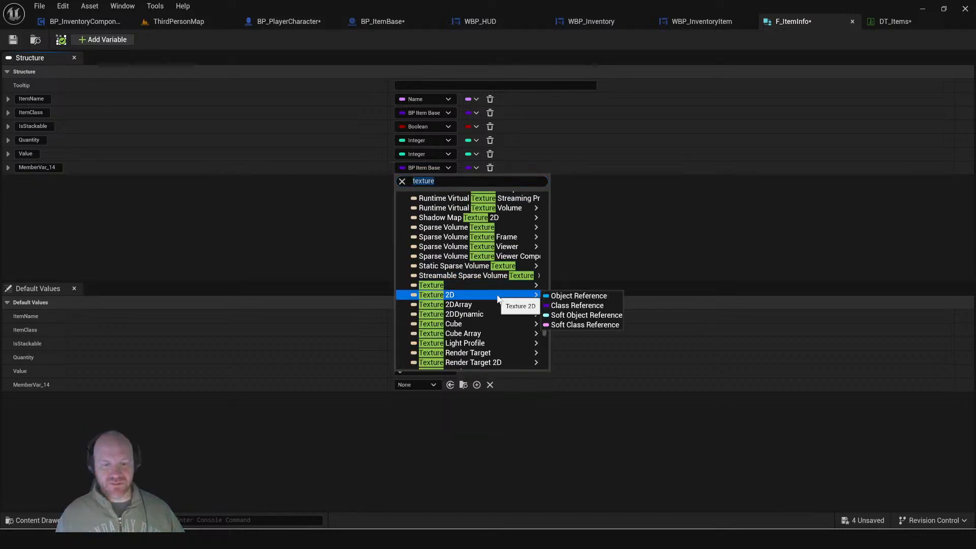
pyautogui.moveTo(530, 286)
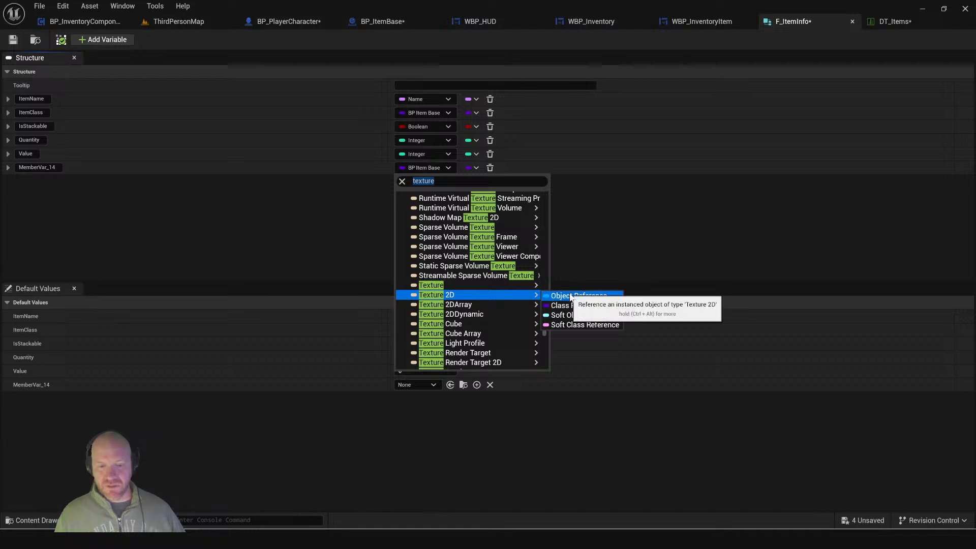
pyautogui.click(570, 296)
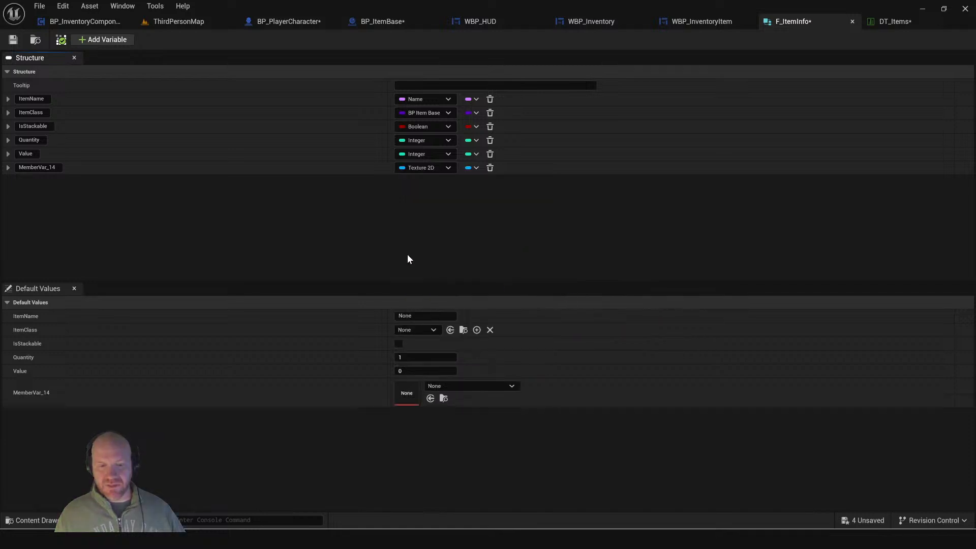
# Step: Set the default texture of the new Texture 2D variable to SM_Chair
pyautogui.click(496, 387)
pyautogui.write('chai')
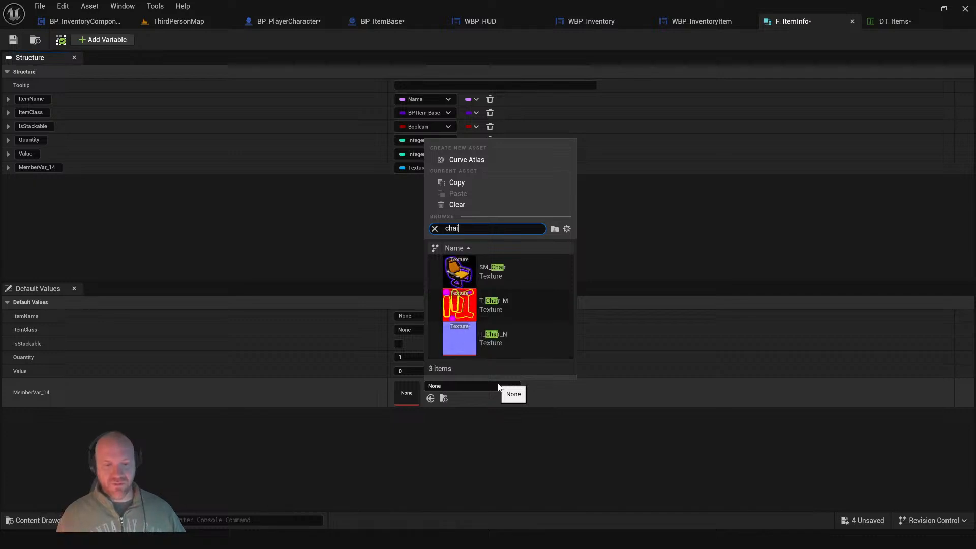
pyautogui.click(498, 270)
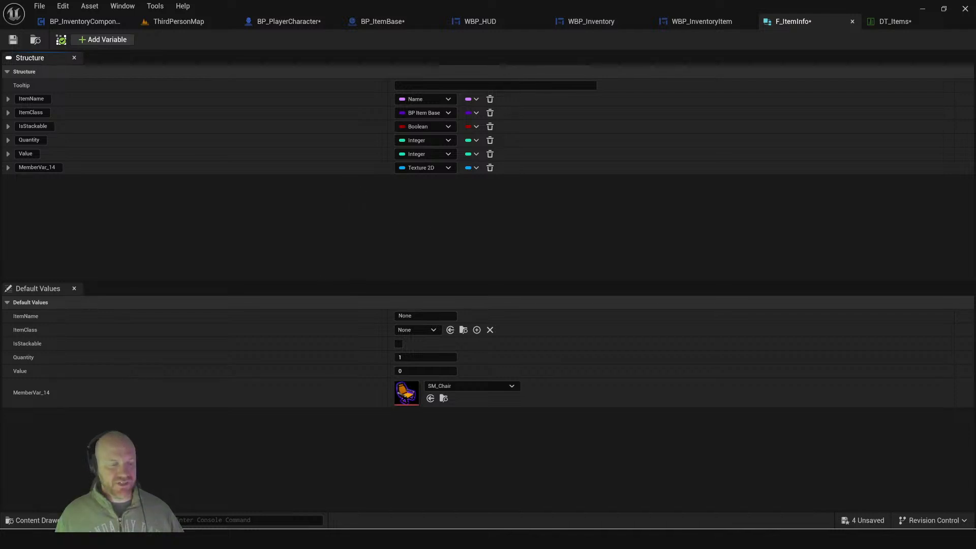
# Step: Launch Blender, dismiss the splash screen, and add a cube mesh to the scene
pyautogui.press('super')
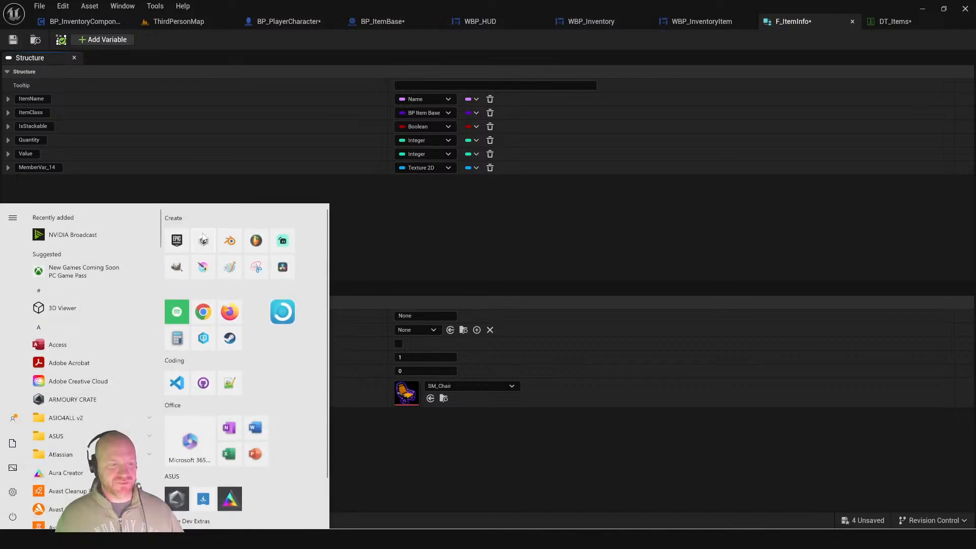
pyautogui.click(230, 242)
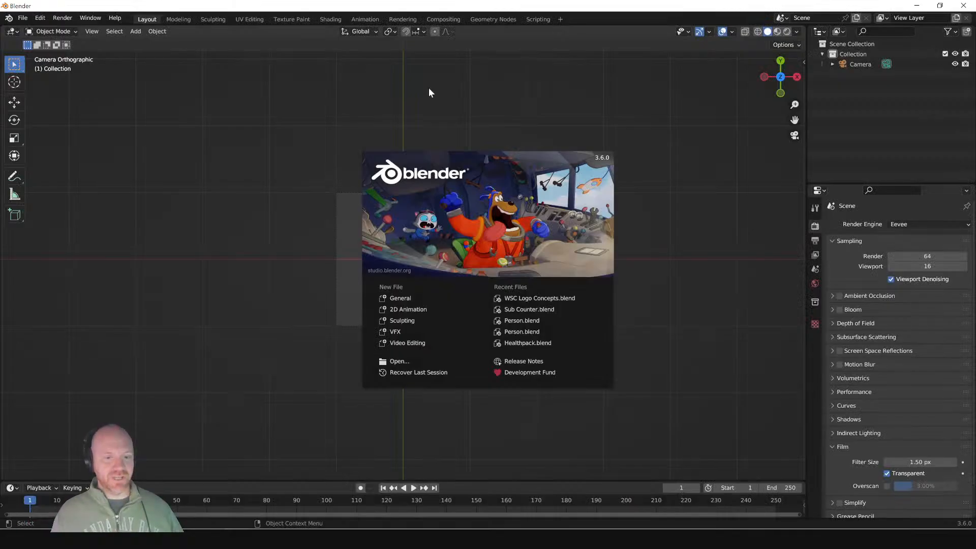
pyautogui.press('Escape')
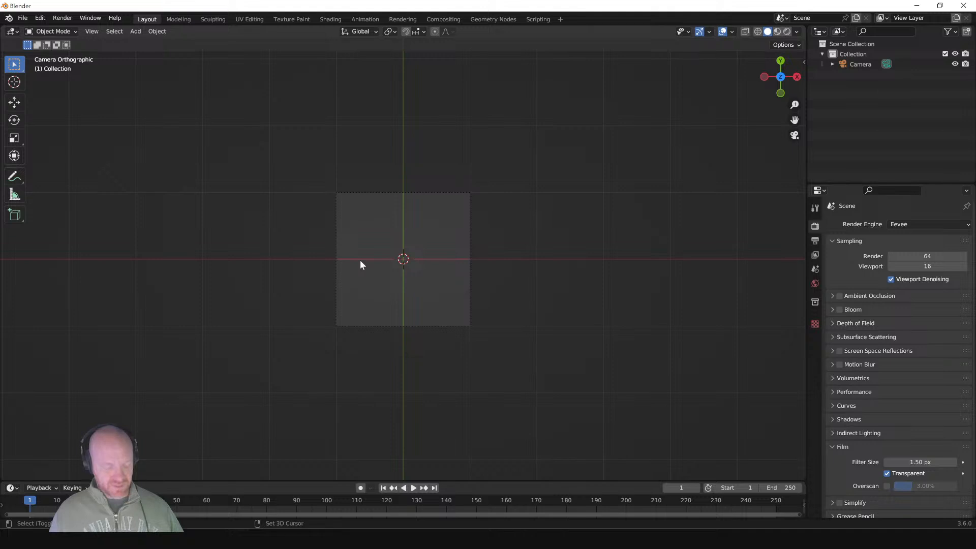
pyautogui.hotkey('shift', 'a')
pyautogui.moveTo(361, 260)
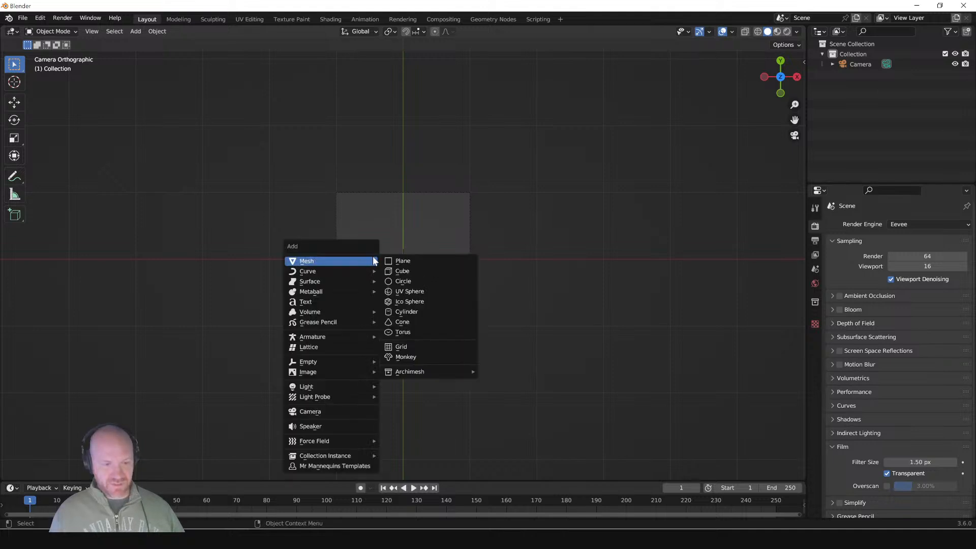
pyautogui.click(411, 271)
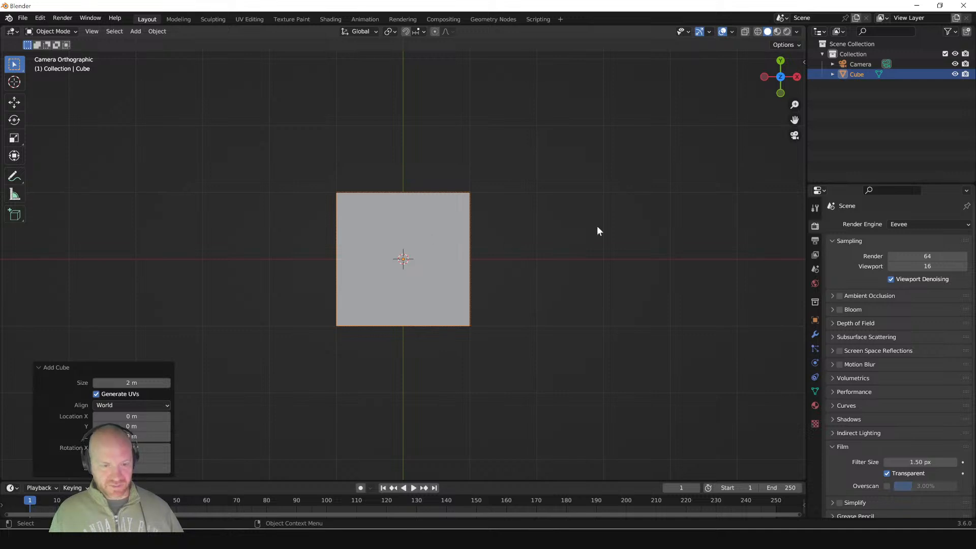
# Step: Scale the cube to about 0.102 along the X axis and flatten it along Z to form a thin bar
pyautogui.press('KP_1')
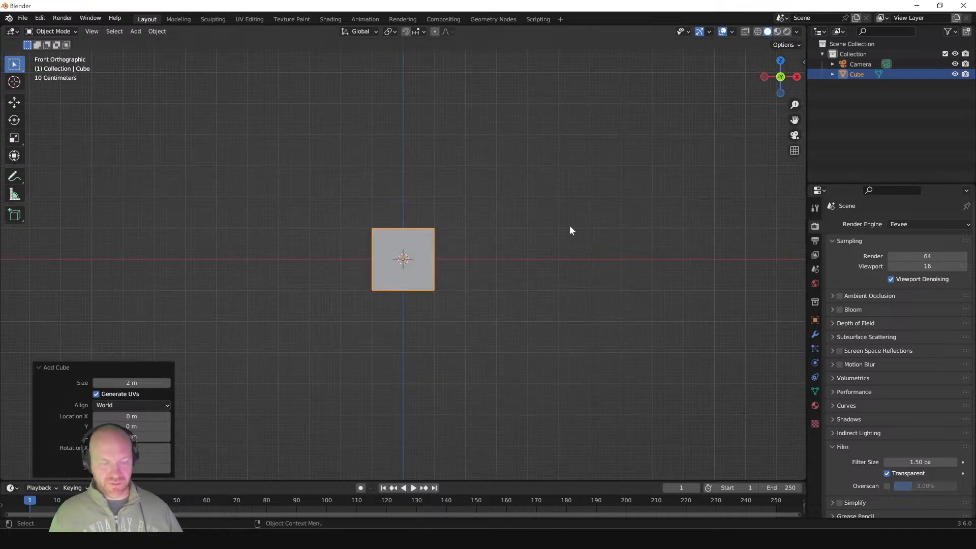
pyautogui.press('KP_7')
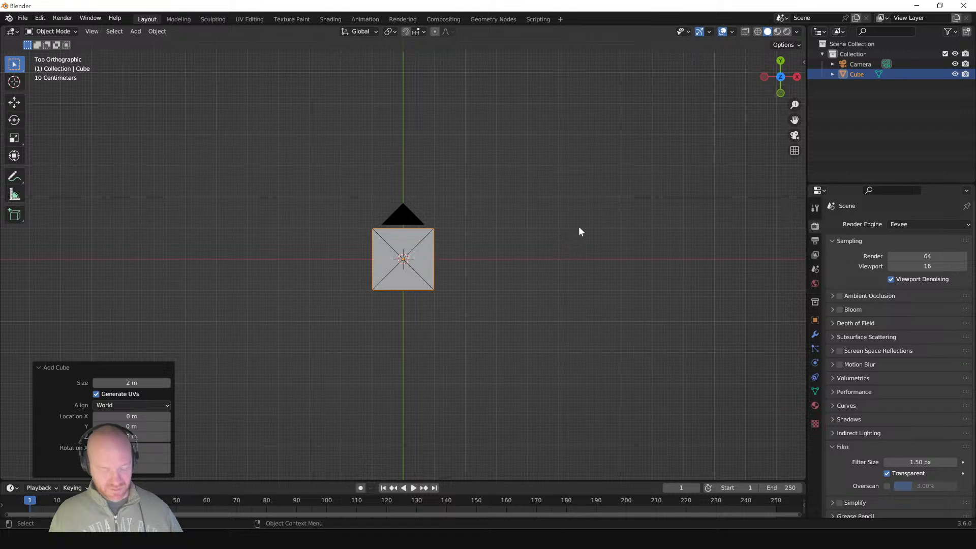
pyautogui.press('s')
pyautogui.press('x')
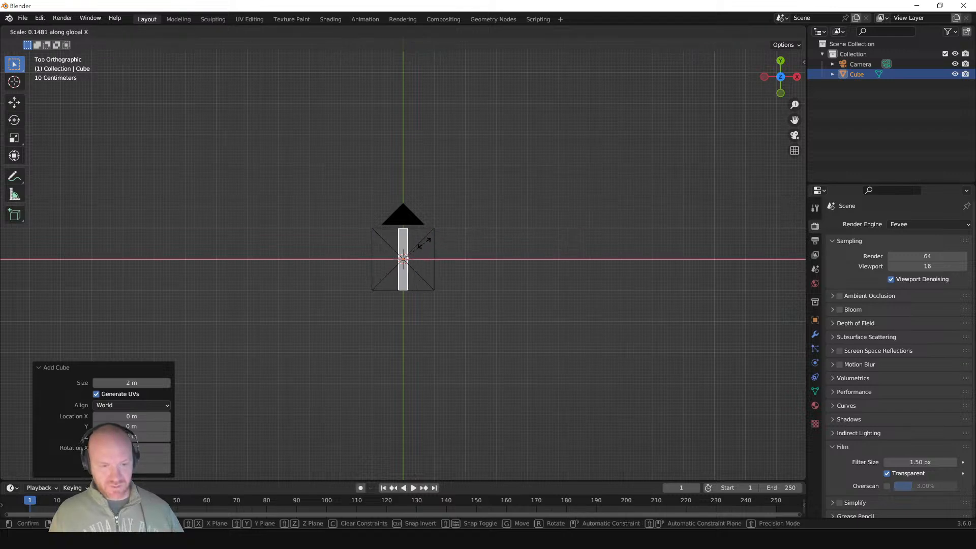
pyautogui.click(417, 246)
pyautogui.press('KP_3')
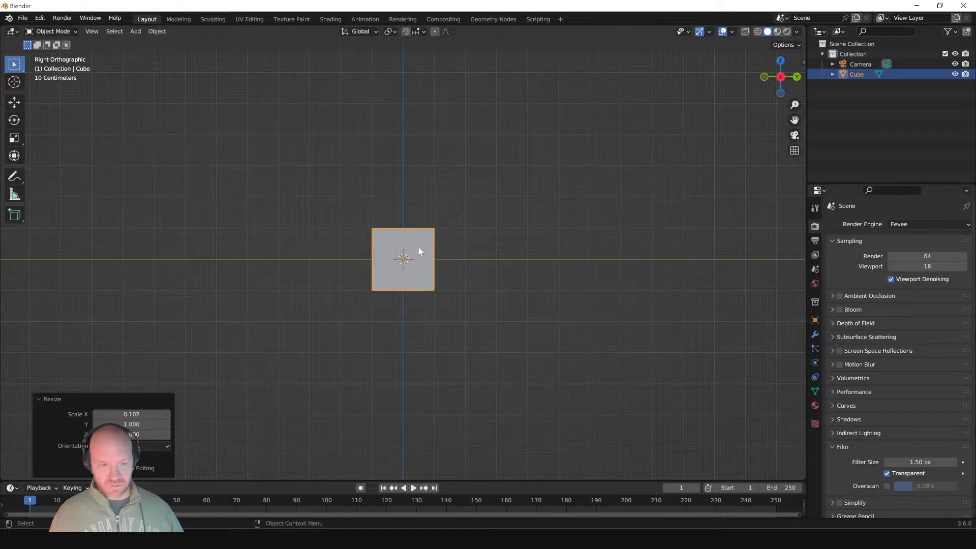
pyautogui.press('s')
pyautogui.press('z')
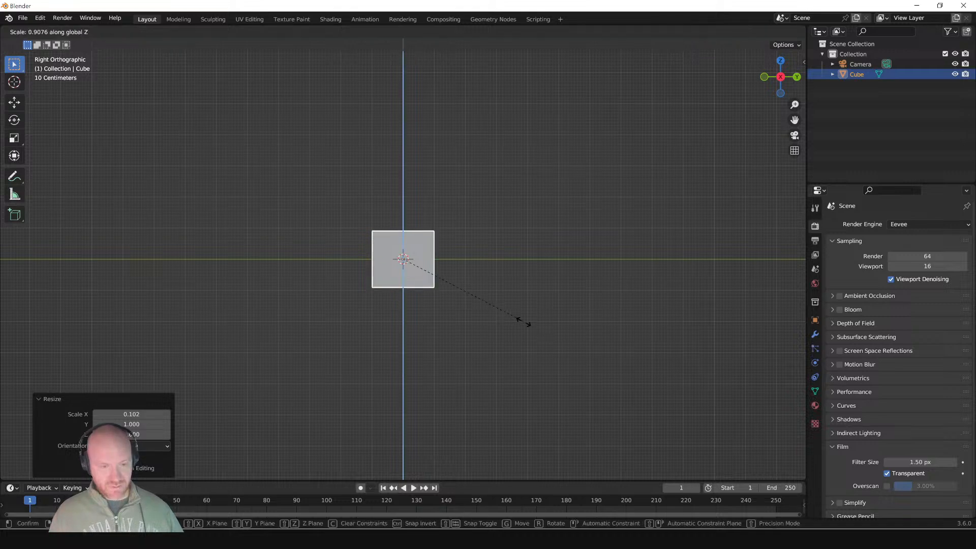
pyautogui.click(411, 265)
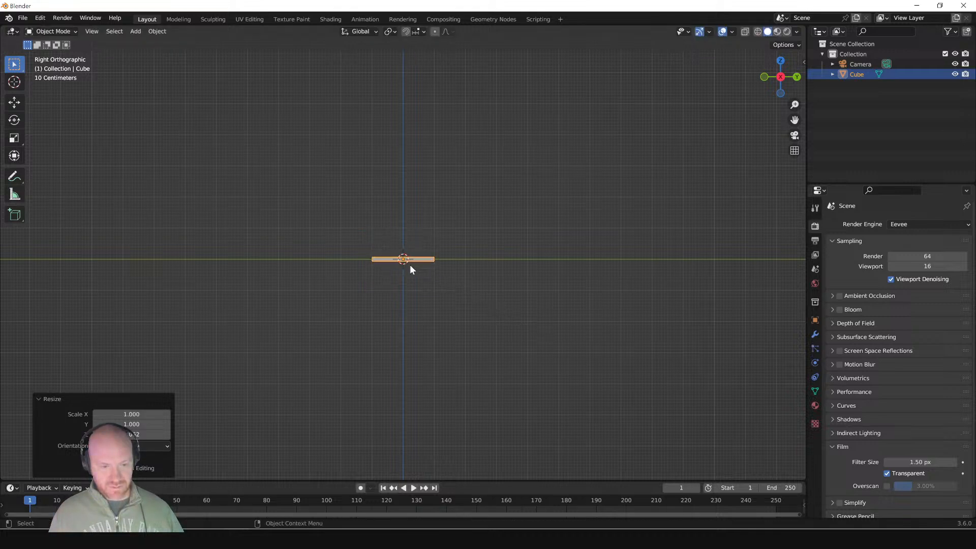
# Step: Move the bar about 0.95 m along the Y axis so one end sits just past the origin
pyautogui.press('g')
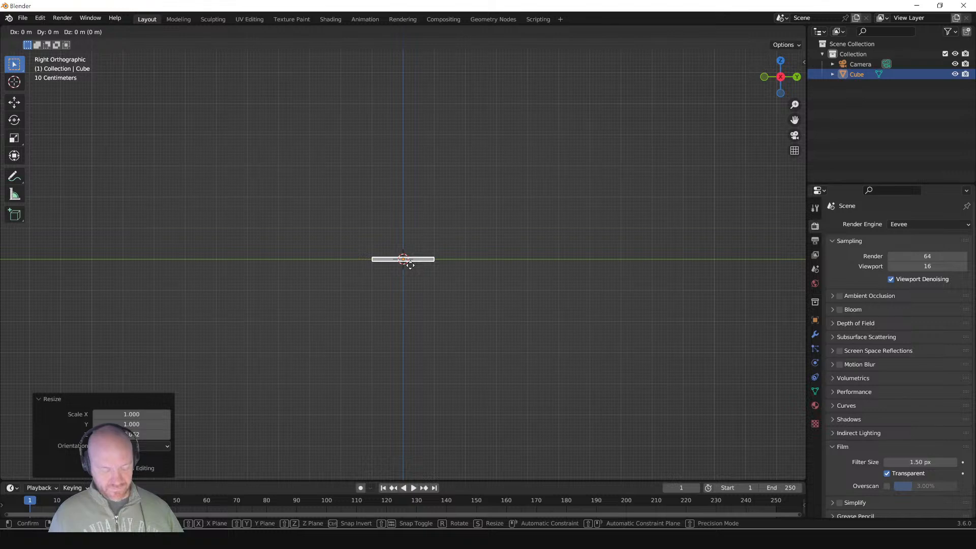
pyautogui.press('y')
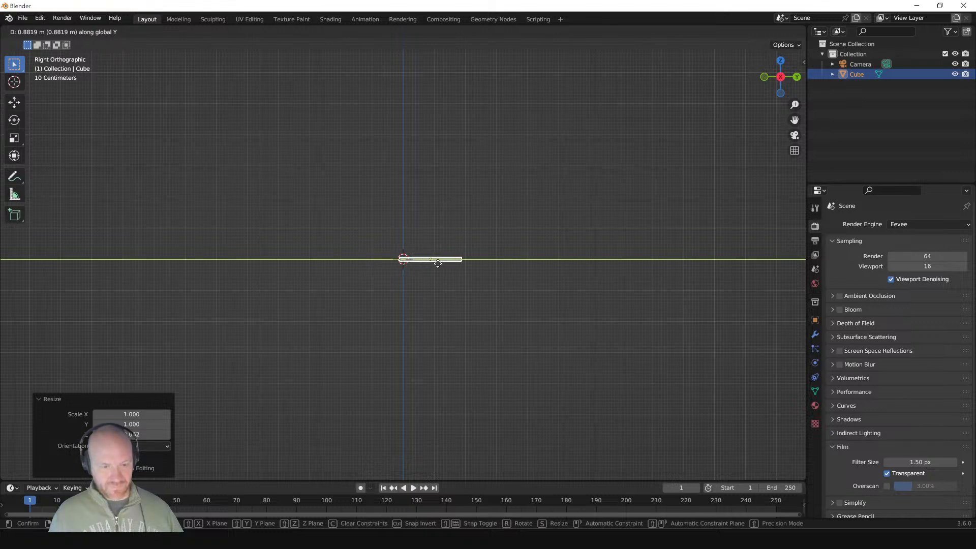
pyautogui.click(441, 268)
pyautogui.scroll(10, 439, 263)
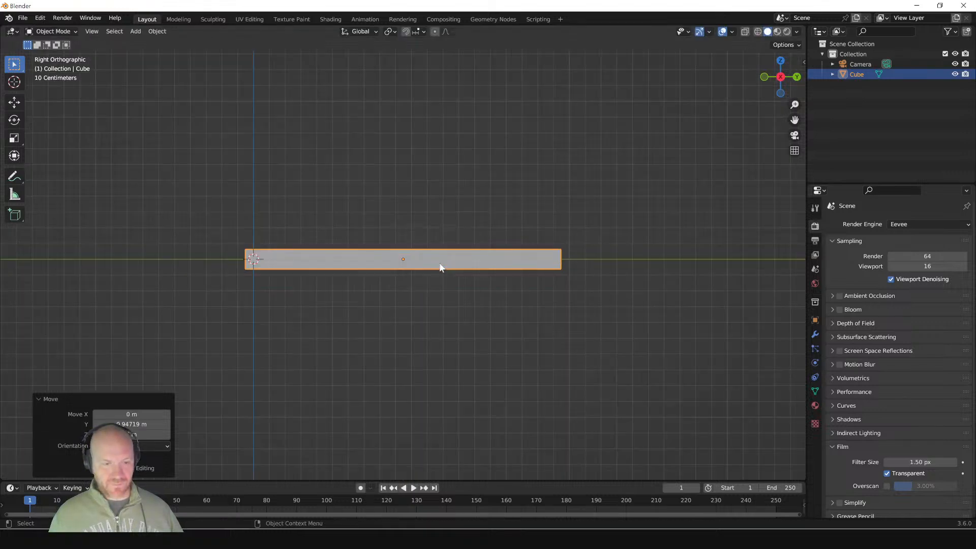
pyautogui.keyDown('shift'); pyautogui.moveTo(305, 291); pyautogui.dragTo(406, 290, button='middle'); pyautogui.keyUp('shift')
# Step: Add a cylinder mesh at the origin and set its vertex count to 16
pyautogui.press('KP_7')
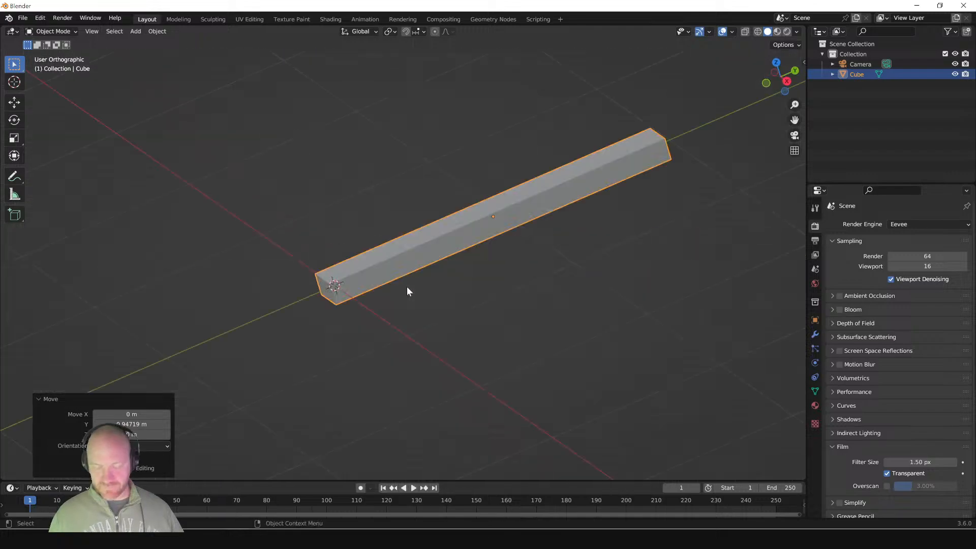
pyautogui.hotkey('shift', 'a')
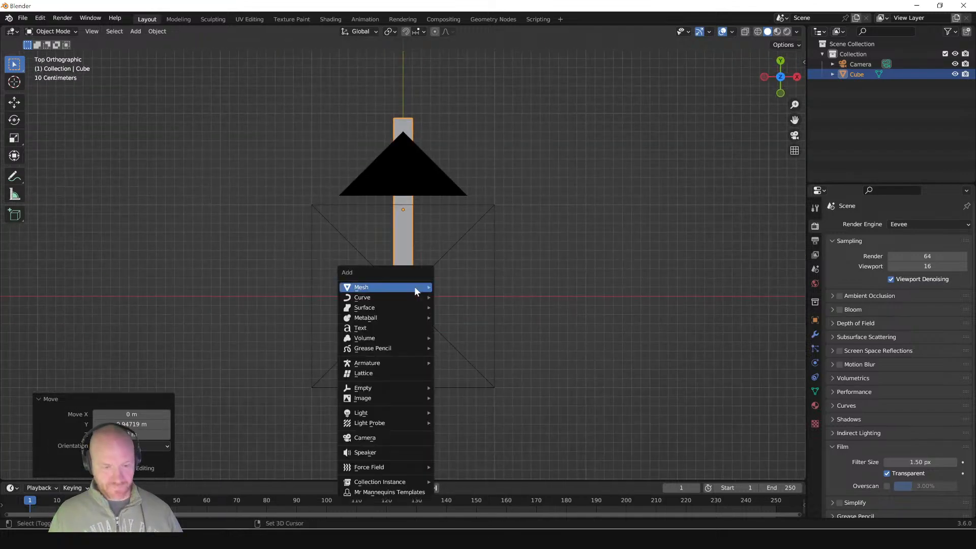
pyautogui.moveTo(415, 288)
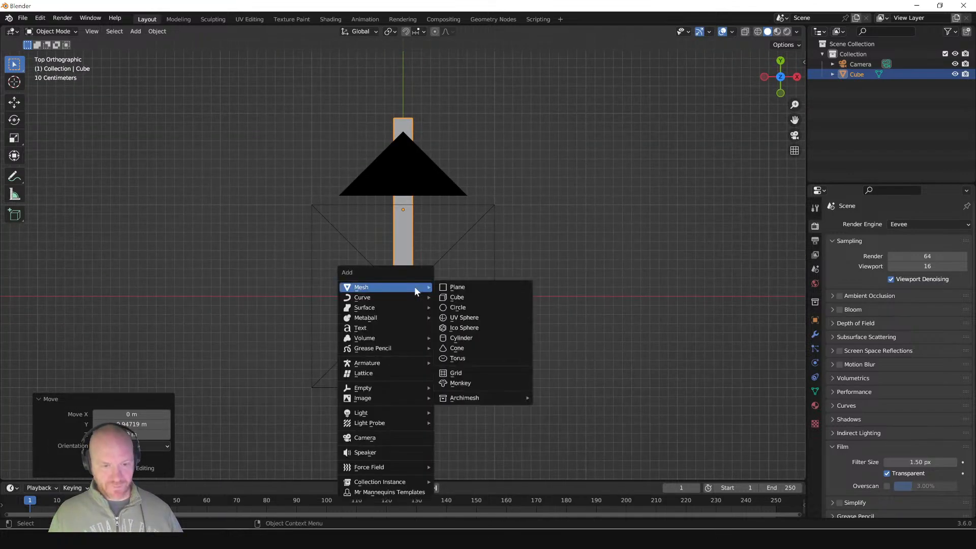
pyautogui.click(463, 337)
pyautogui.press('KP_3')
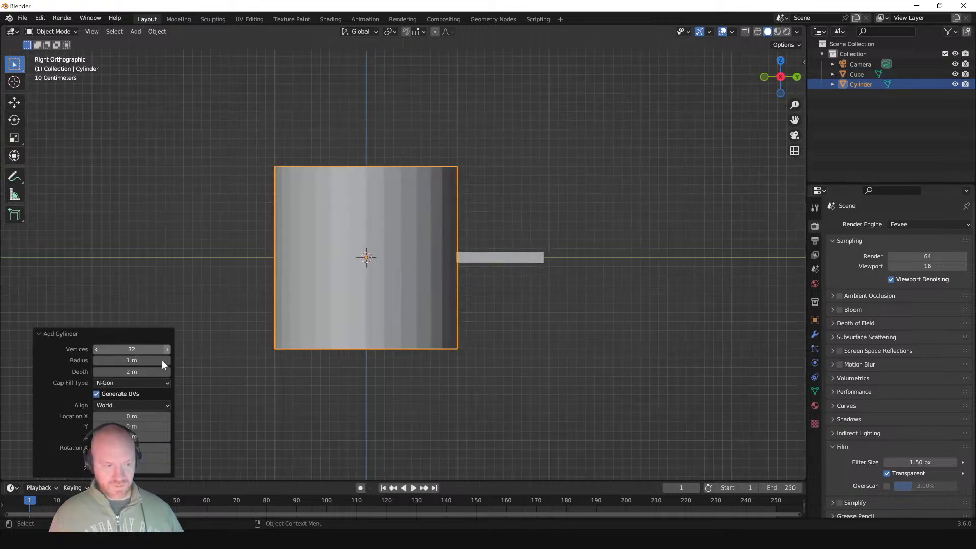
pyautogui.click(131, 349)
pyautogui.write('16')
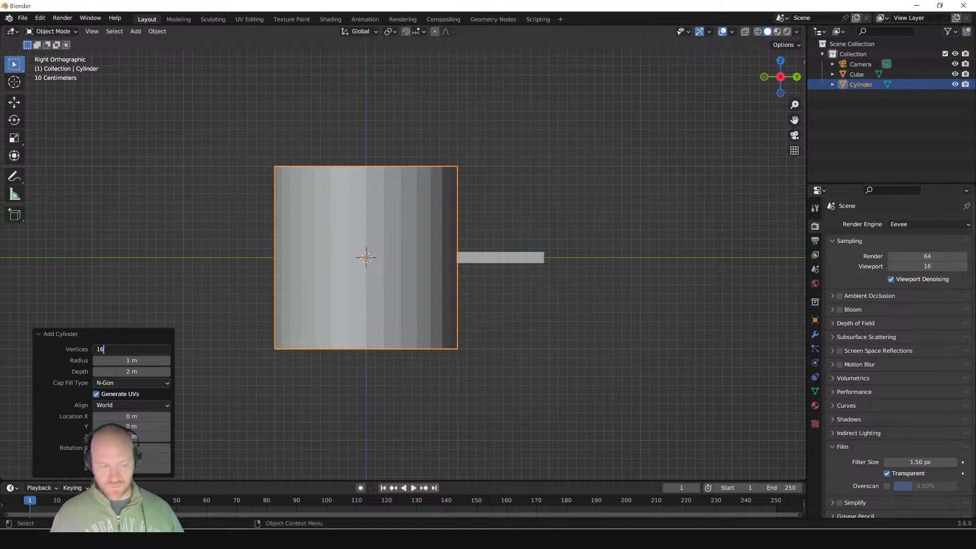
pyautogui.press('Return')
# Step: Rotate the cylinder 90 degrees in the right view and scale it uniformly to about 0.062
pyautogui.write('r')
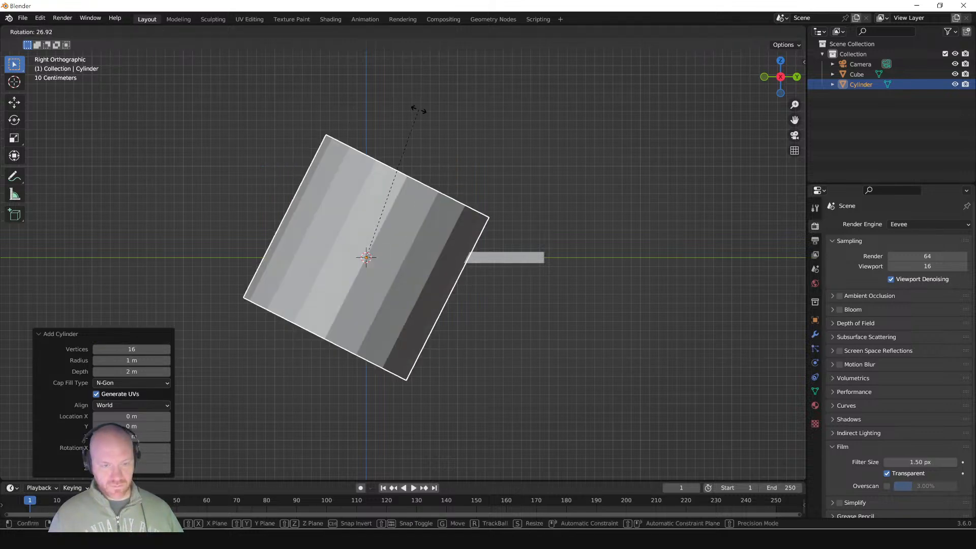
pyautogui.write('90')
pyautogui.press('Return')
pyautogui.press('s')
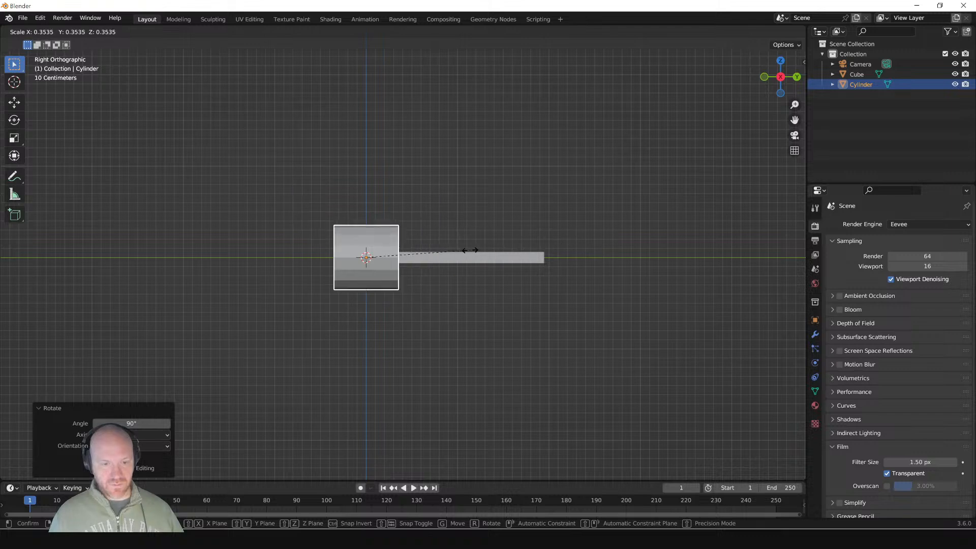
pyautogui.click(385, 259)
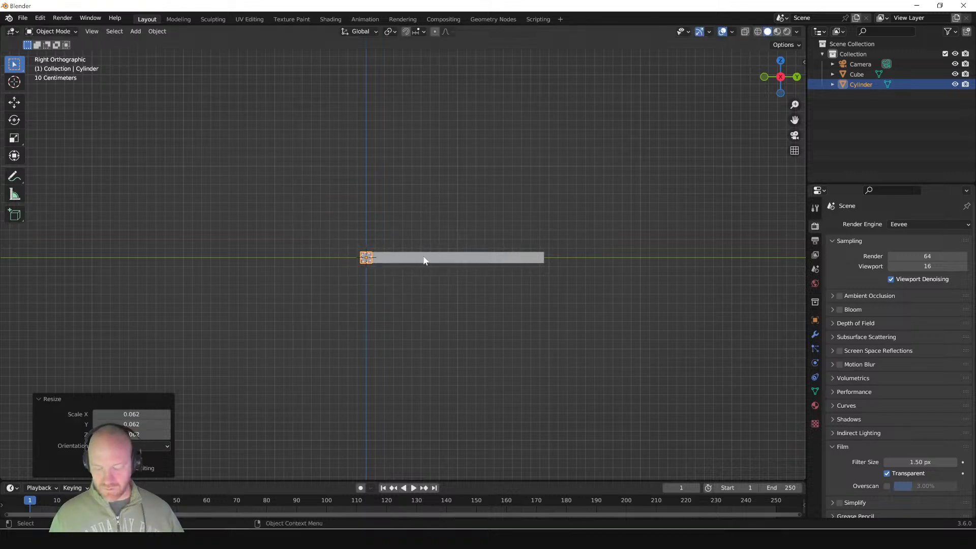
# Step: Stretch the cylinder along Y by a factor of about 4.6, and scale it uniformly by about 0.85
pyautogui.press('KP_7')
pyautogui.scroll(8, 423, 325)
pyautogui.scroll(-5, 470, 288)
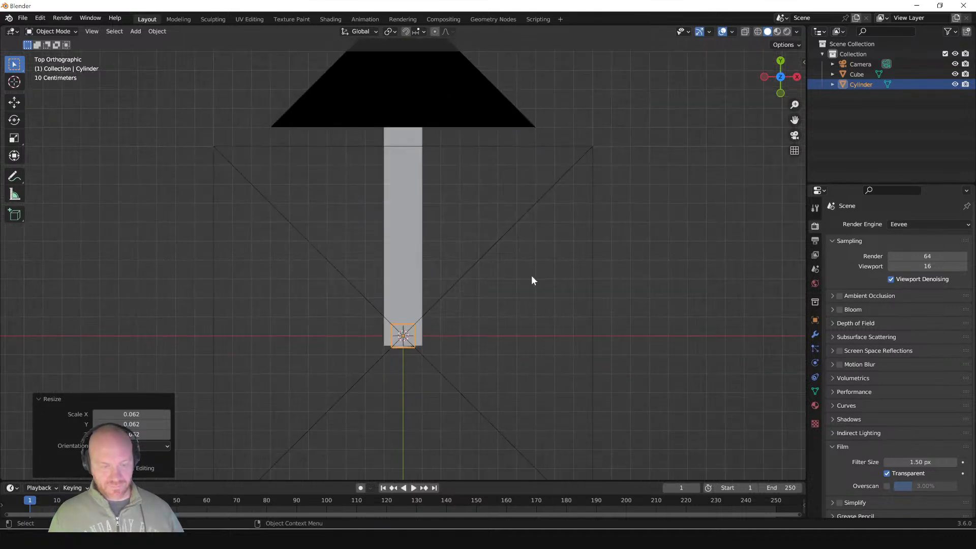
pyautogui.press('s')
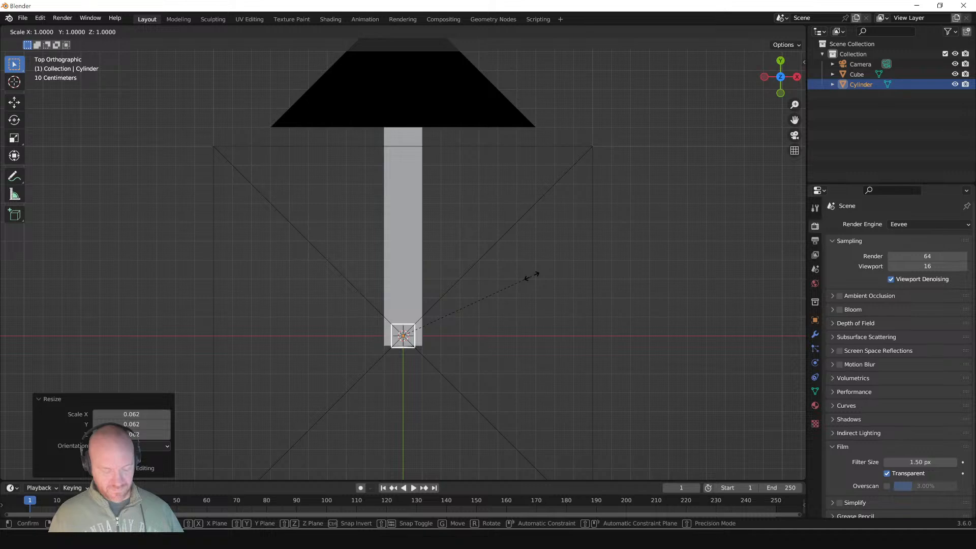
pyautogui.press('y')
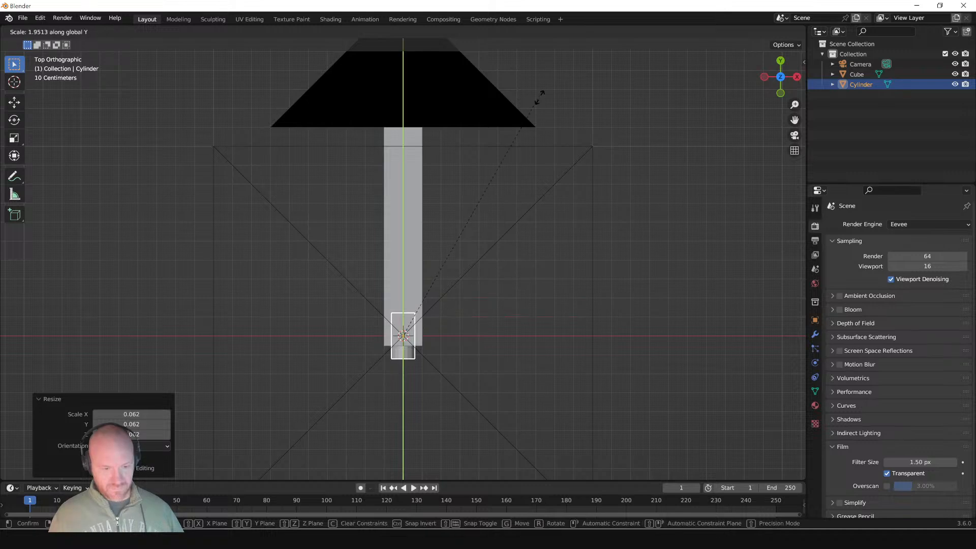
pyautogui.press('y')
pyautogui.press('y')
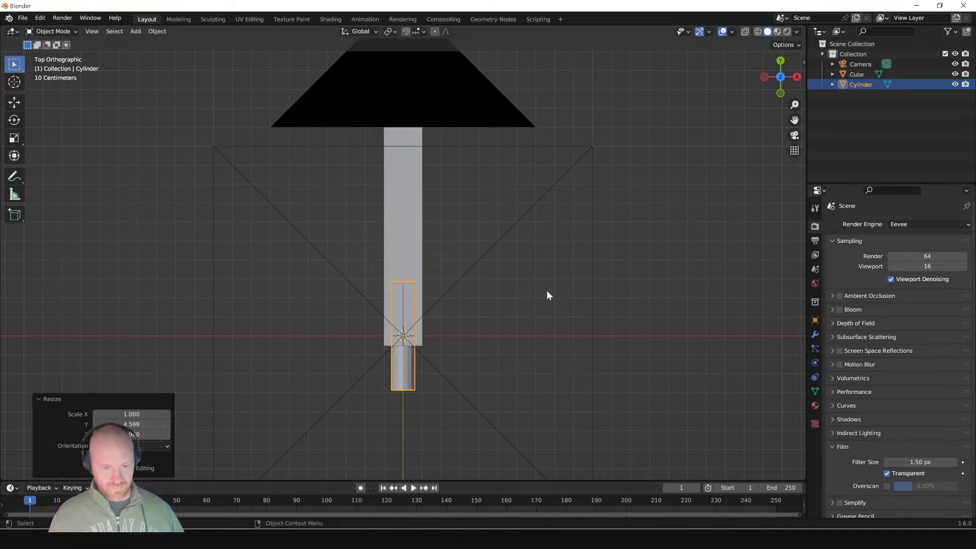
pyautogui.click(524, 300)
pyautogui.press('g')
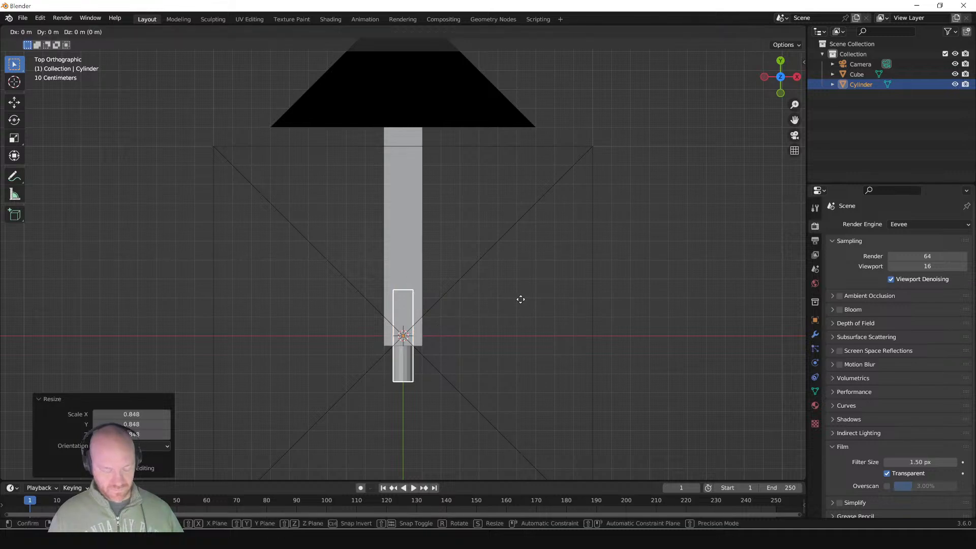
pyautogui.press('Escape')
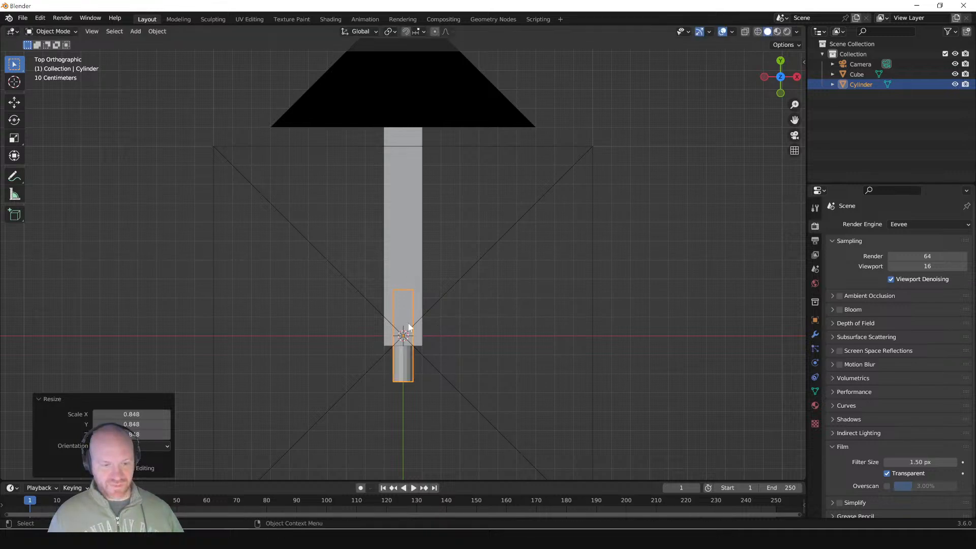
# Step: Move the rectangular bar about 0.26 m along the Y axis so more of the cylinder handle is exposed
pyautogui.click(414, 280)
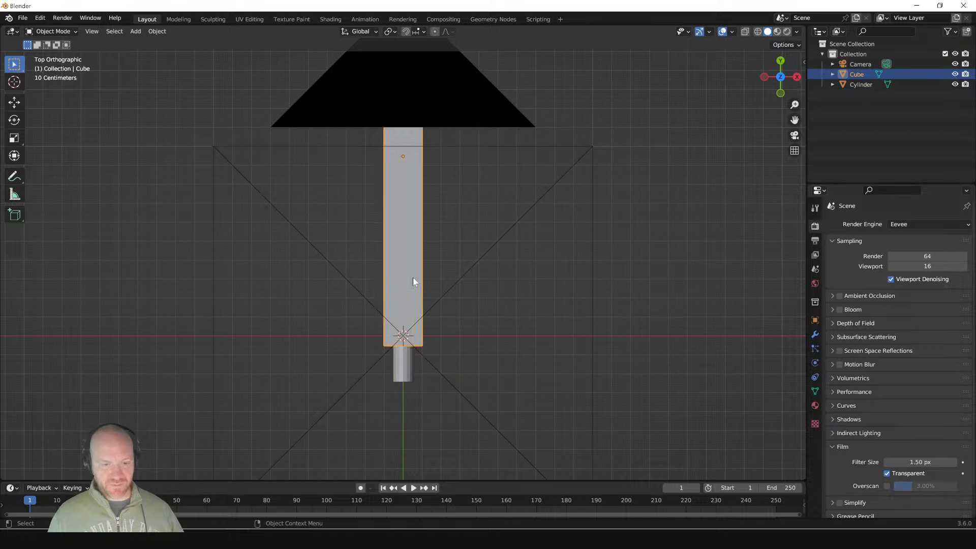
pyautogui.press('g')
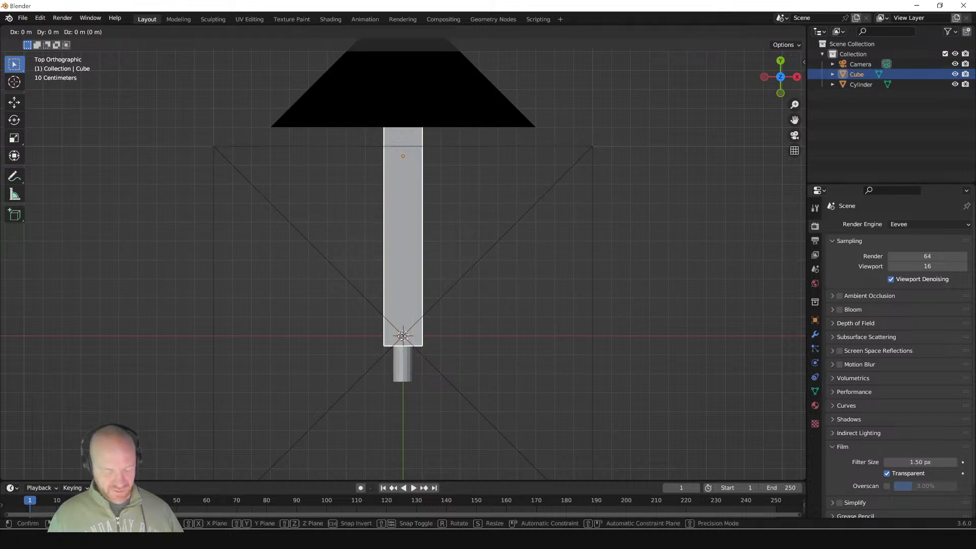
pyautogui.press('y')
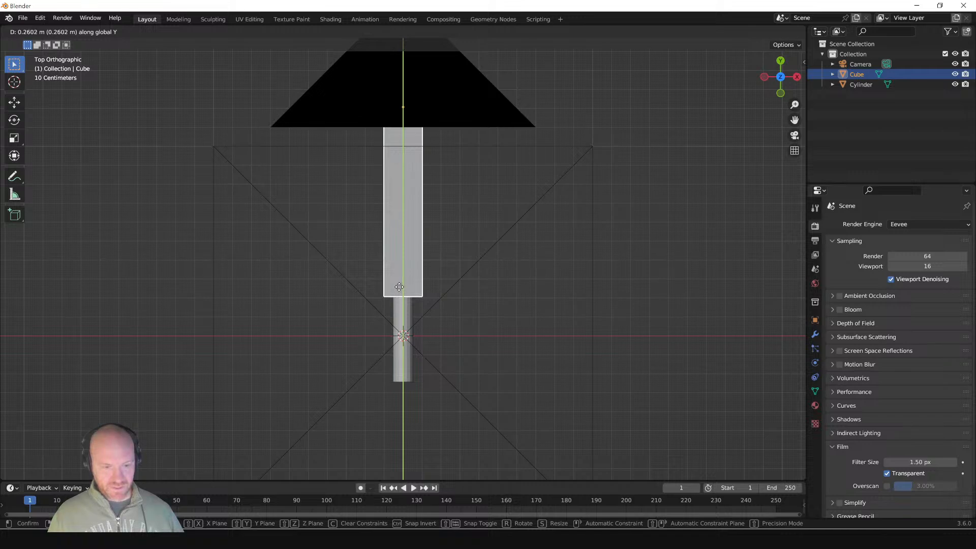
pyautogui.click(399, 287)
# Step: Add a loop cut across the bar near its handle end, slid to a factor of about 0.907
pyautogui.press('Tab')
pyautogui.scroll(-2, 424, 205)
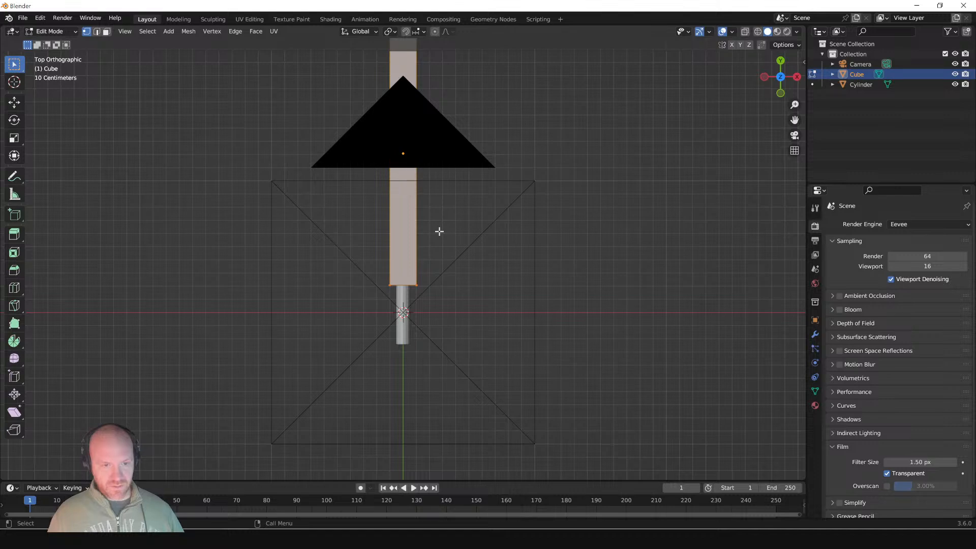
pyautogui.hotkey('ctrl', 'r')
pyautogui.click(404, 174)
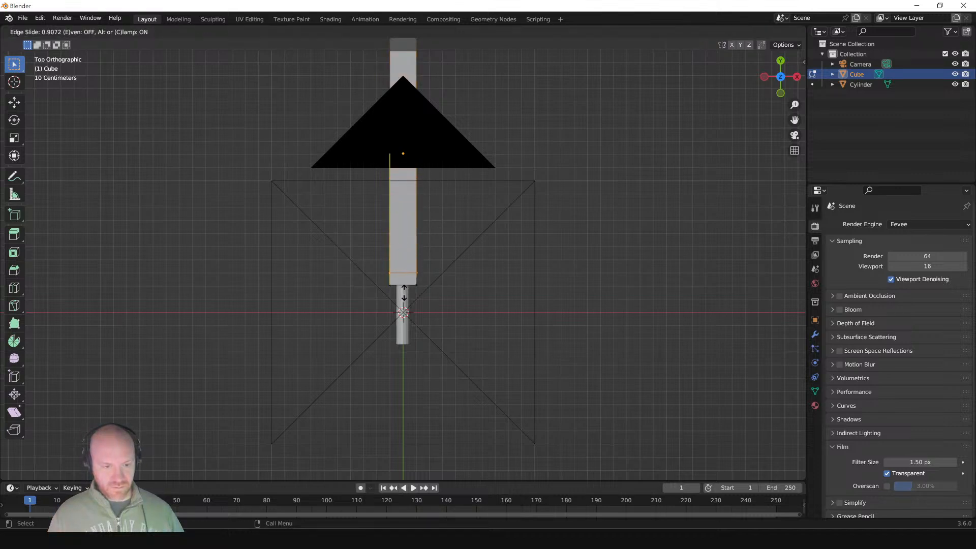
pyautogui.click(404, 293)
pyautogui.scroll(-3, 404, 293)
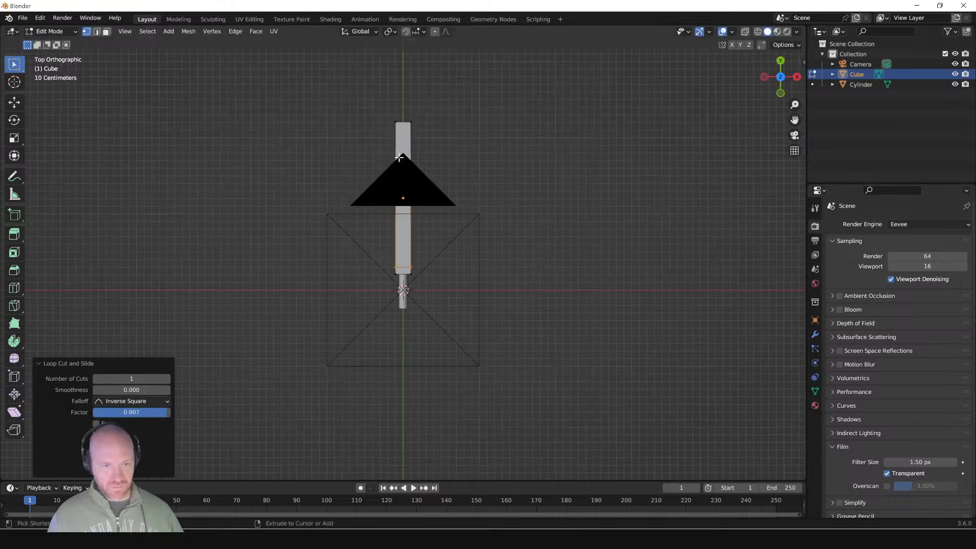
# Step: Cut the bar lengthwise through its centre and delete the vertices of the half on the negative X side
pyautogui.hotkey('ctrl', 'r')
pyautogui.click(403, 122)
pyautogui.rightClick(403, 122)
pyautogui.click(373, 108)
pyautogui.moveTo(367, 108); pyautogui.dragTo(402, 289)
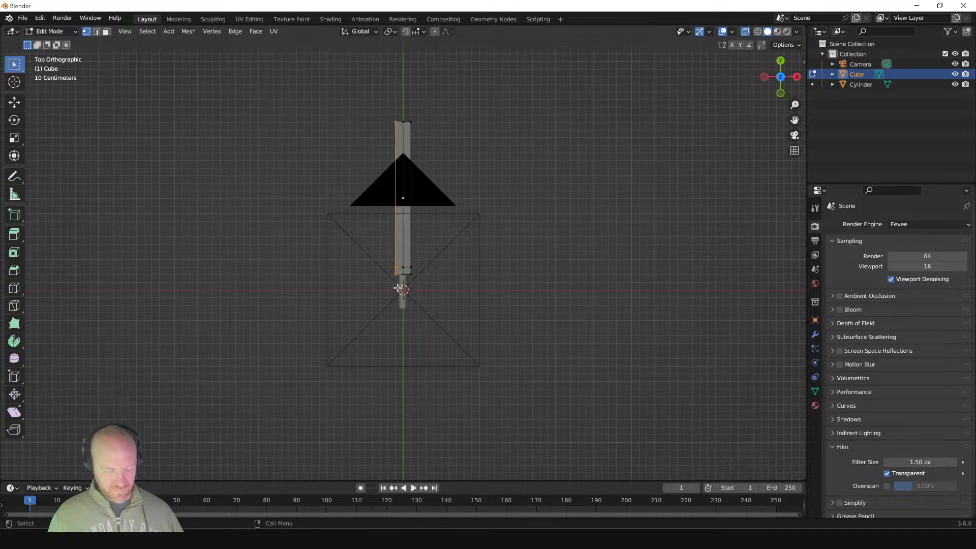
pyautogui.press('x')
pyautogui.click(398, 288)
pyautogui.press('Tab')
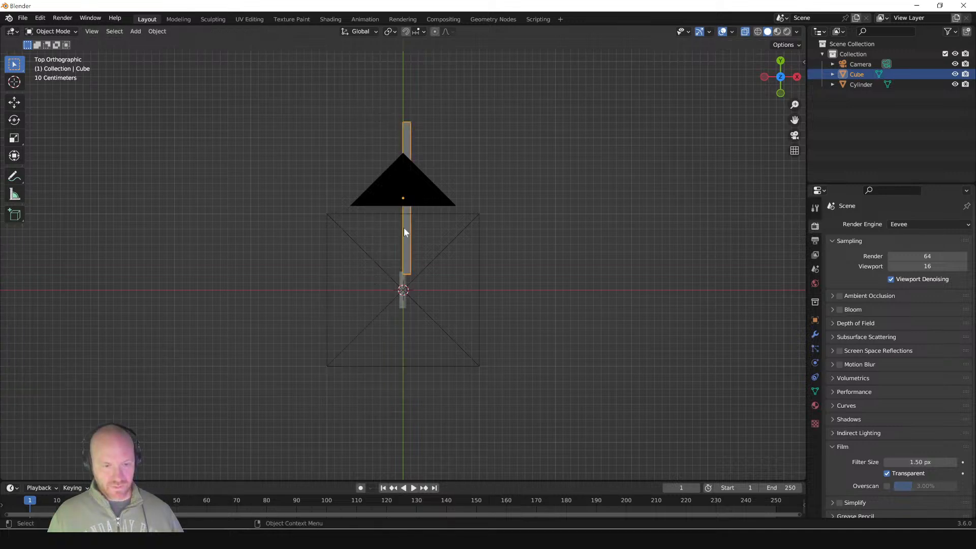
# Step: Add a Mirror modifier on the X axis to the half bar
pyautogui.click(815, 335)
pyautogui.click(872, 225)
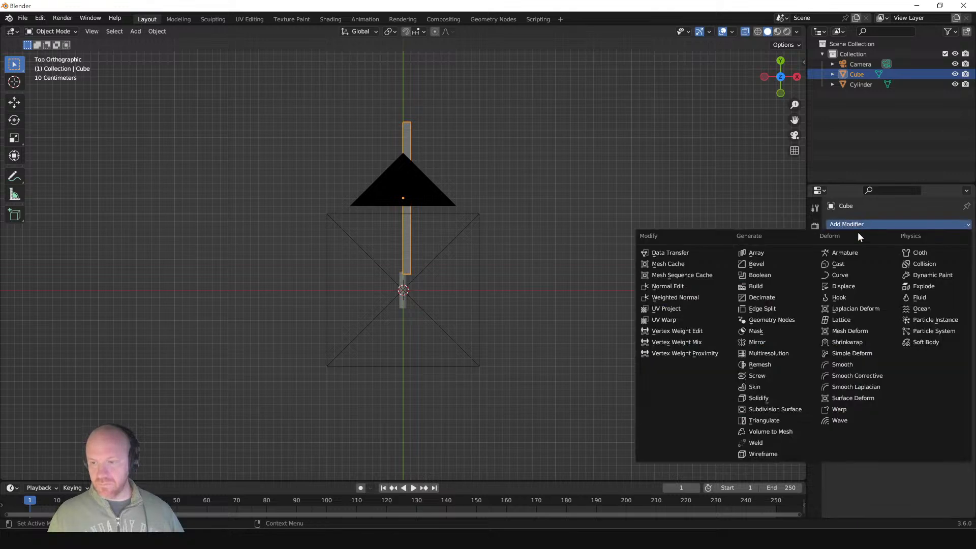
pyautogui.click(757, 342)
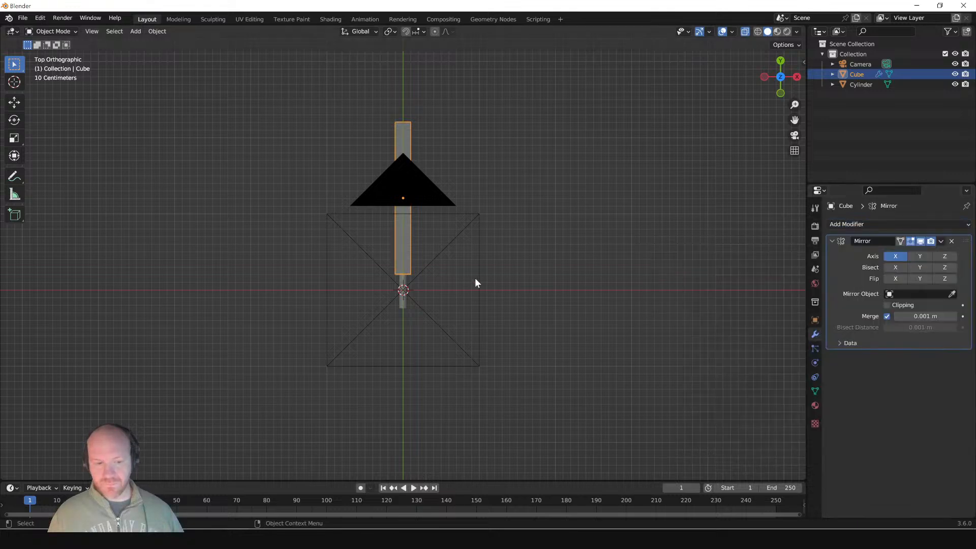
# Step: Add another loop cut in the short section at the bar's handle end, slid to a factor of 0.6
pyautogui.press('Tab')
pyautogui.scroll(6, 475, 281)
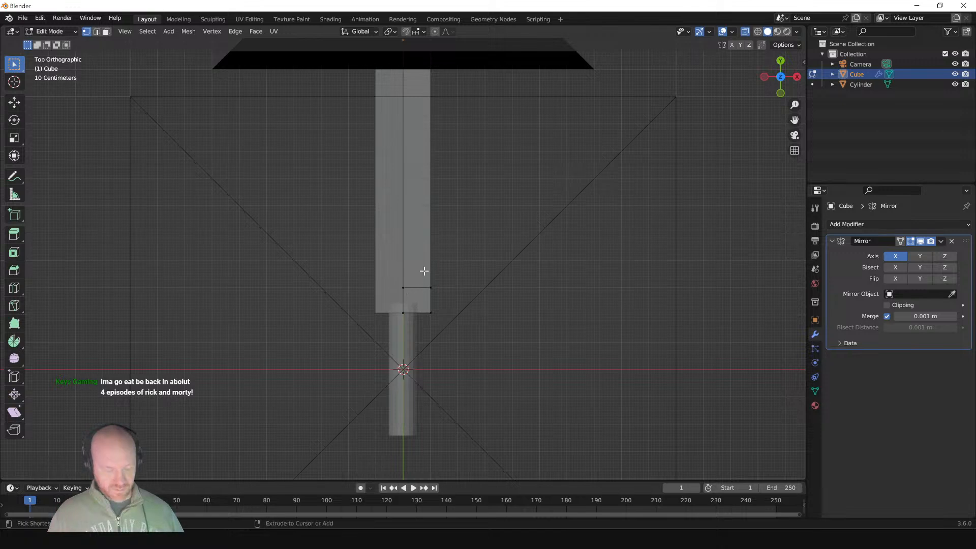
pyautogui.hotkey('ctrl', 'r')
pyautogui.click(424, 291)
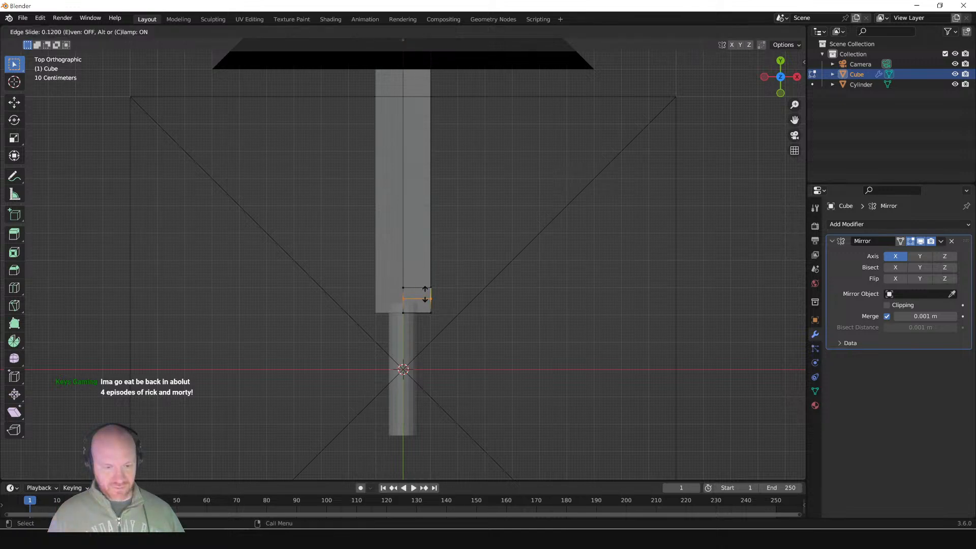
pyautogui.click(424, 291)
pyautogui.moveTo(451, 307); pyautogui.dragTo(369, 226, button='middle')
pyautogui.scroll(2, 369, 226)
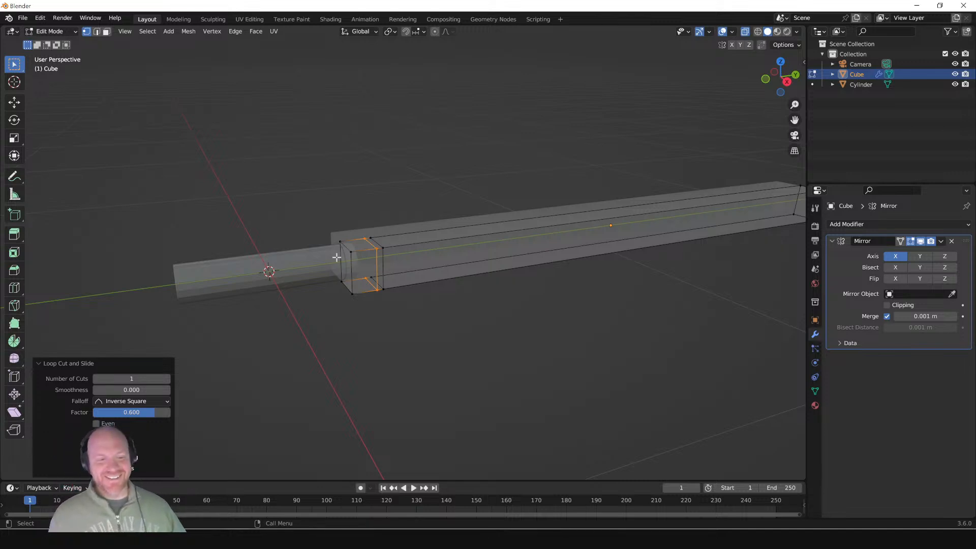
# Step: Apply Shade Auto Smooth to the cylinder handle
pyautogui.moveTo(344, 273); pyautogui.dragTo(283, 273, button='middle')
pyautogui.press('Tab')
pyautogui.click(270, 269)
pyautogui.rightClick(269, 269)
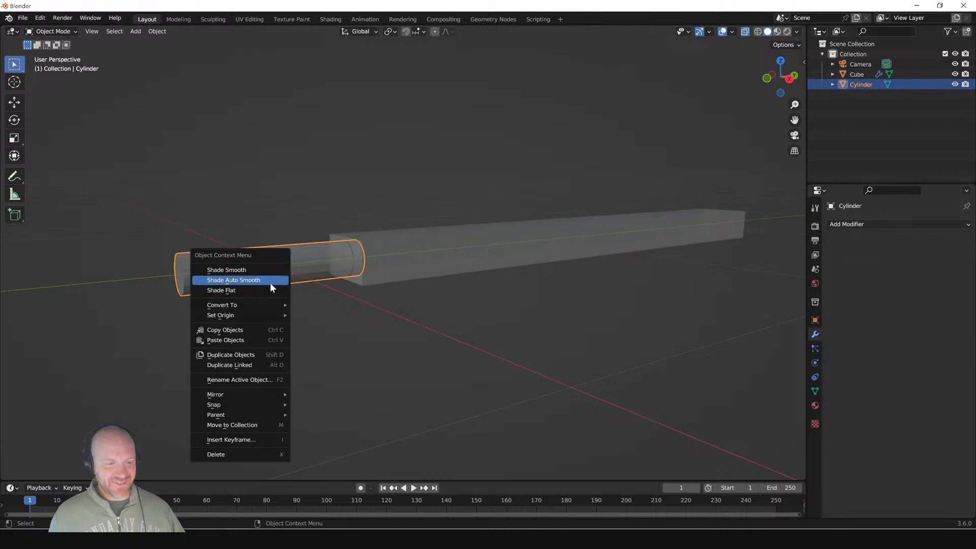
pyautogui.click(270, 283)
# Step: Add a loop cut along the bar's length at mid-height, splitting it into upper and lower halves
pyautogui.click(390, 259)
pyautogui.press('Tab')
pyautogui.moveTo(388, 255)
pyautogui.mouseDown(button='middle')
pyautogui.moveTo(366, 278)
pyautogui.moveTo(369, 264)
pyautogui.moveTo(416, 259)
pyautogui.moveTo(384, 270)
pyautogui.mouseUp(button='middle')
pyautogui.hotkey('ctrl', 'r')
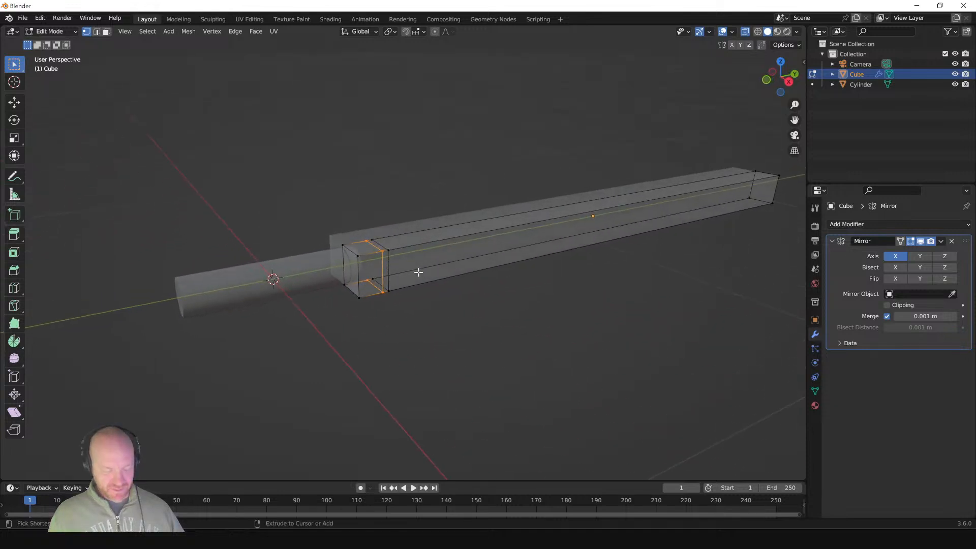
pyautogui.click(356, 266)
pyautogui.click(356, 265)
pyautogui.click(388, 250)
pyautogui.keyDown('shift'); pyautogui.click(780, 177); pyautogui.keyUp('shift')
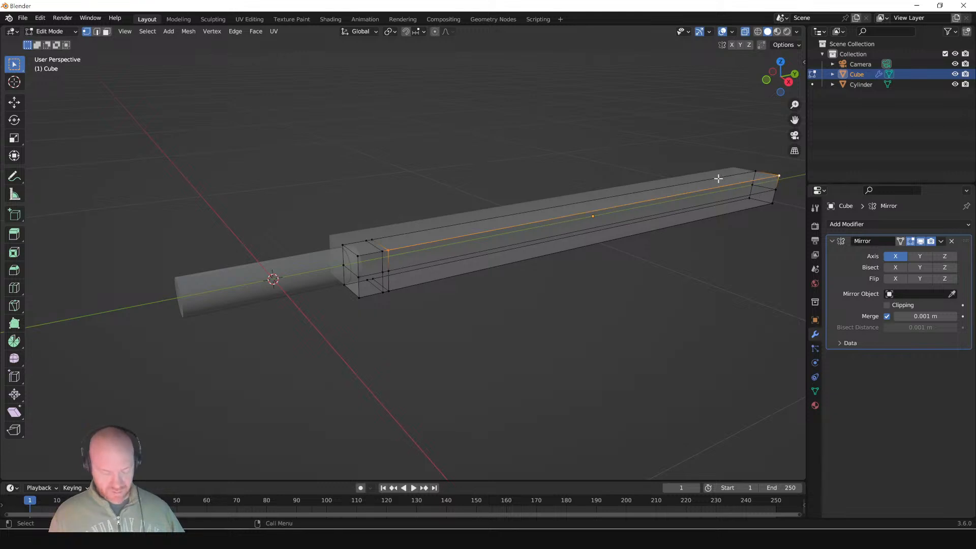
pyautogui.press('g')
pyautogui.press('Escape')
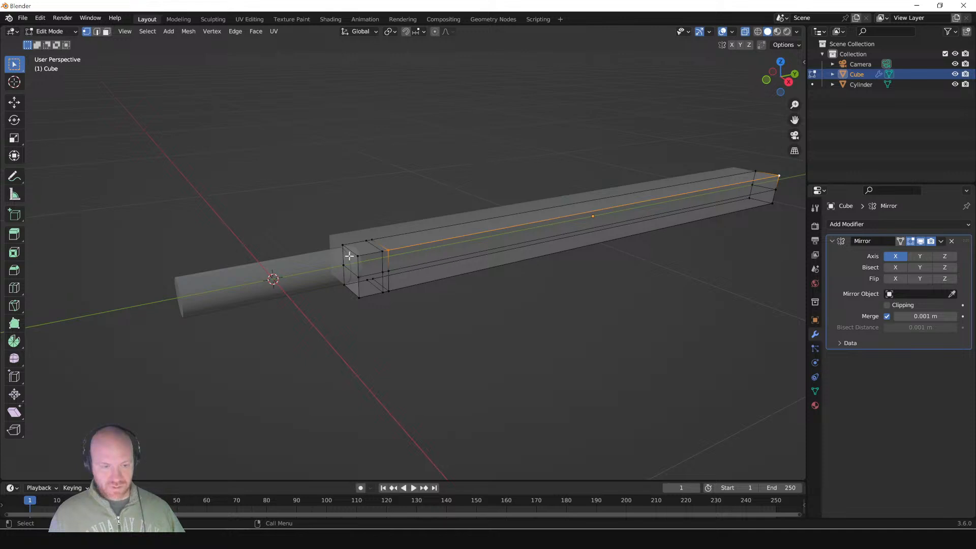
# Step: Delete the vertices of the bar's lower half in the right view
pyautogui.press('KP_3')
pyautogui.scroll(-2, 386, 275)
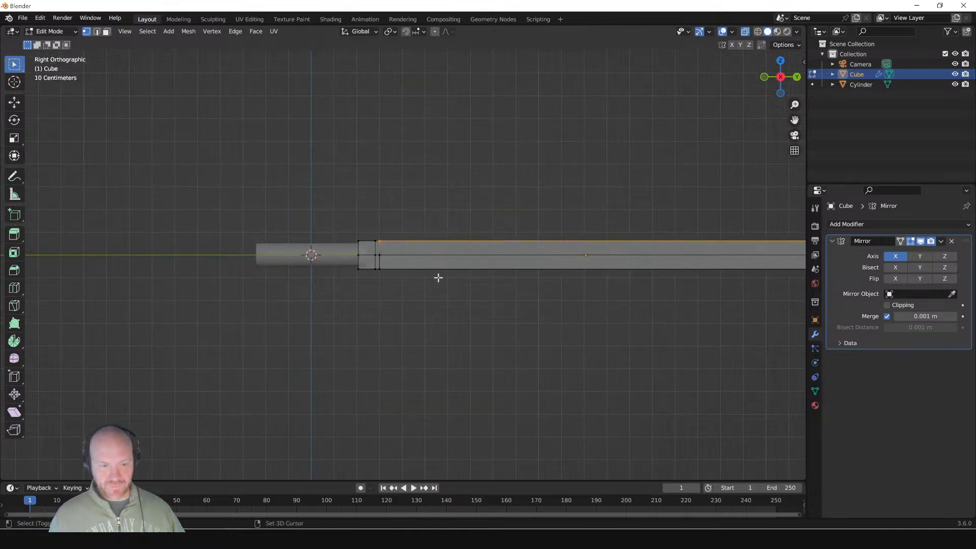
pyautogui.keyDown('shift'); pyautogui.moveTo(436, 277); pyautogui.dragTo(292, 266, button='middle'); pyautogui.keyUp('shift')
pyautogui.moveTo(200, 250); pyautogui.dragTo(701, 272)
pyautogui.press('x')
pyautogui.click(691, 274)
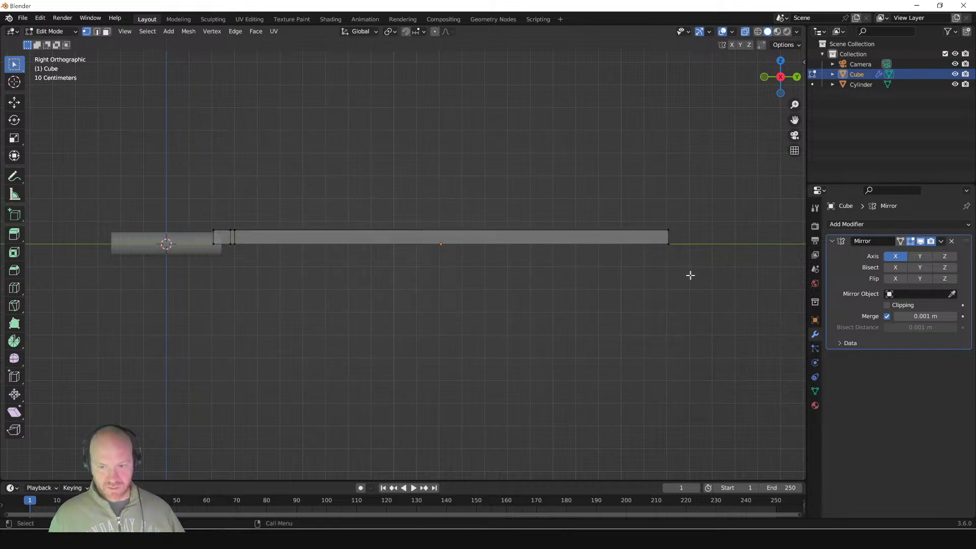
# Step: Enable the Z axis in the bar's Mirror modifier so the upper half is mirrored downward
pyautogui.moveTo(88, 538)
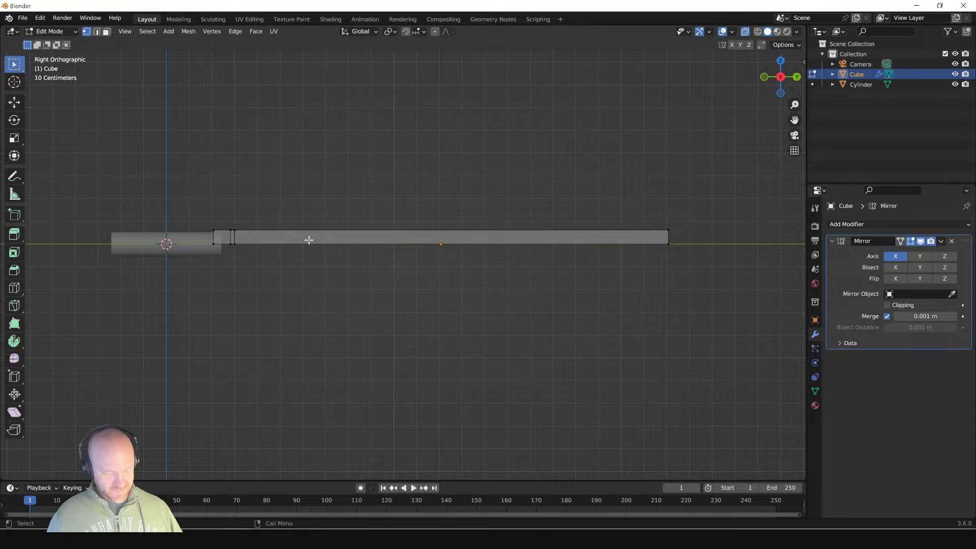
pyautogui.moveTo(144, 183); pyautogui.dragTo(236, 257)
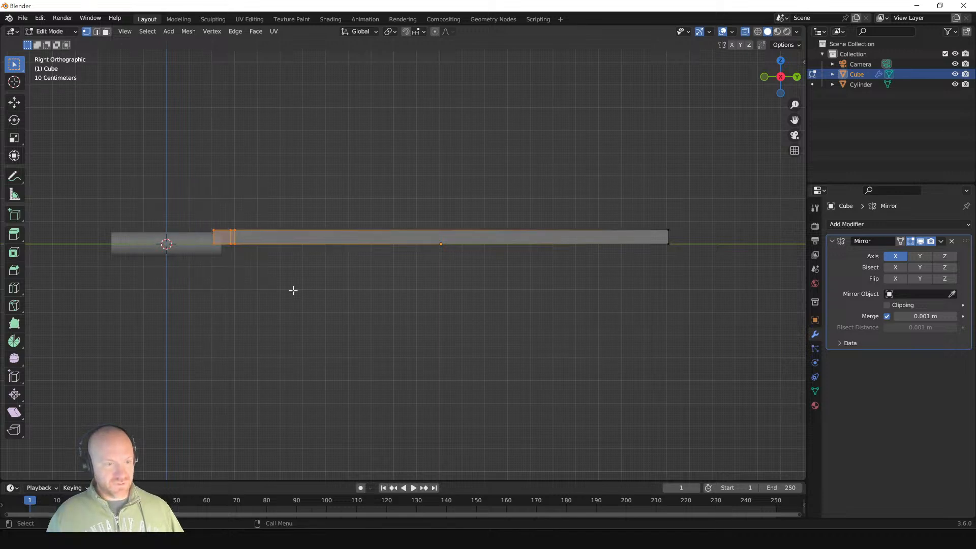
pyautogui.press('Tab')
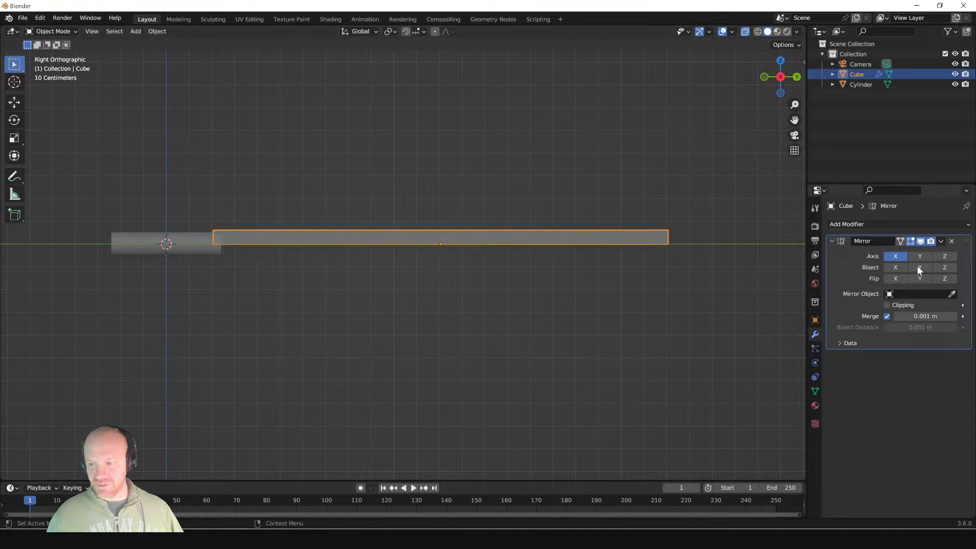
pyautogui.click(943, 256)
pyautogui.press('Tab')
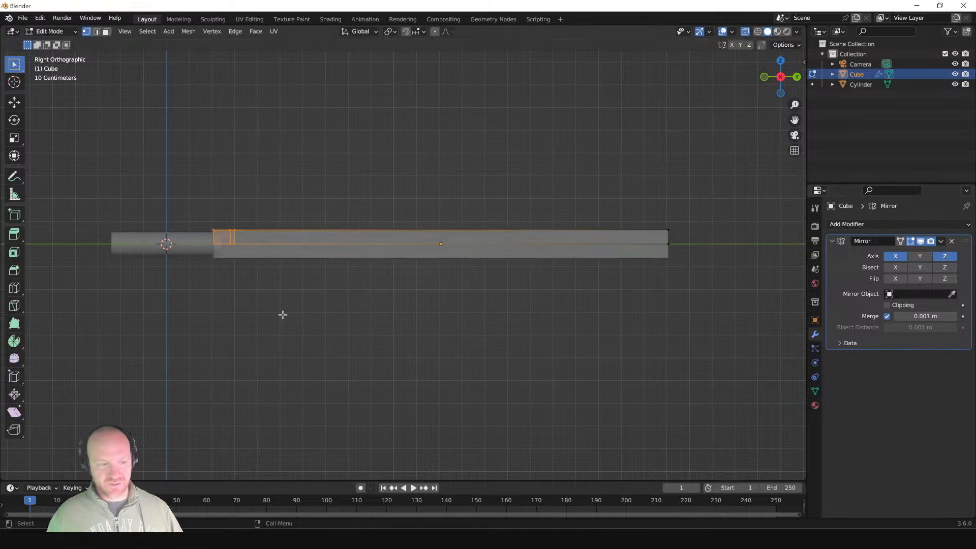
# Step: Lower the blade's upper outer long edge about 0.04 m along Z to bevel the blade
pyautogui.moveTo(277, 311); pyautogui.dragTo(312, 340, button='middle')
pyautogui.click(233, 275)
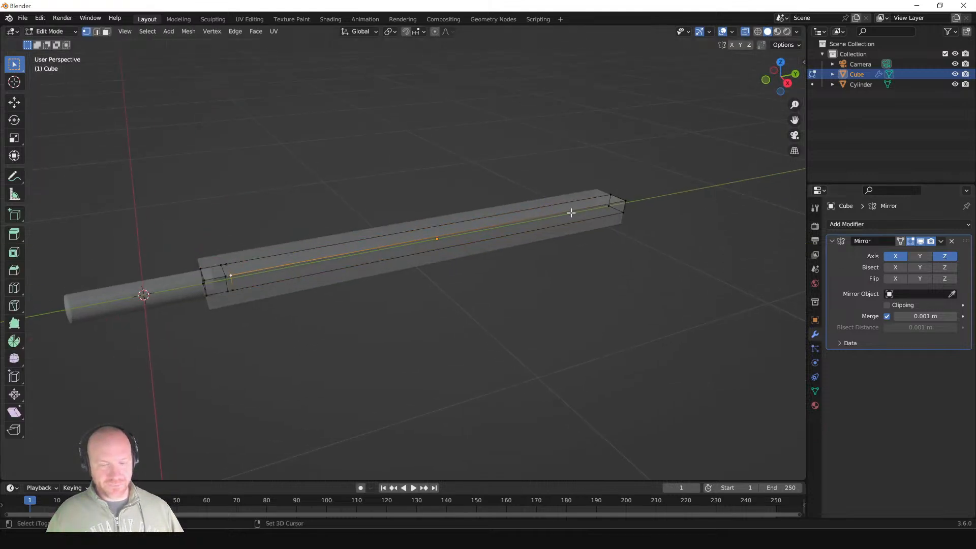
pyautogui.keyDown('shift'); pyautogui.click(620, 204); pyautogui.keyUp('shift')
pyautogui.press('g')
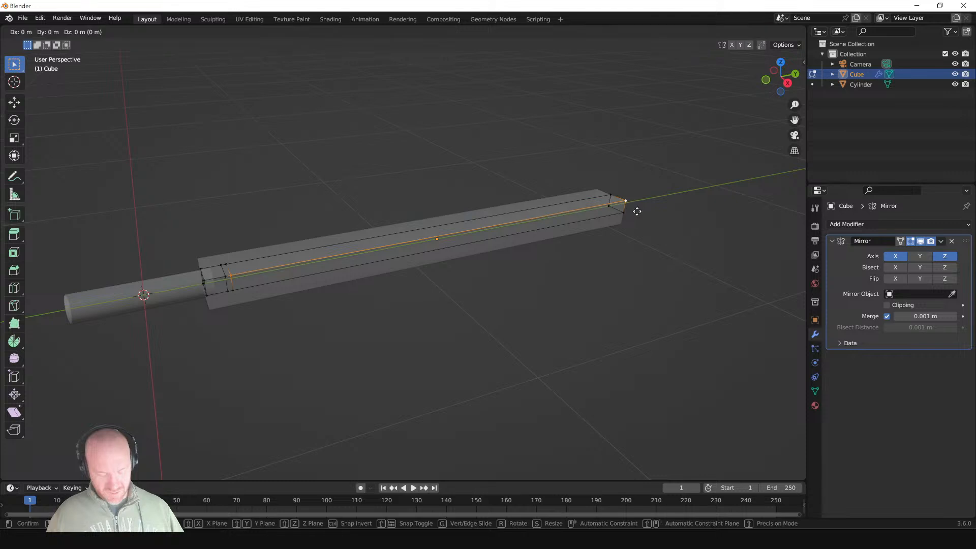
pyautogui.press('z')
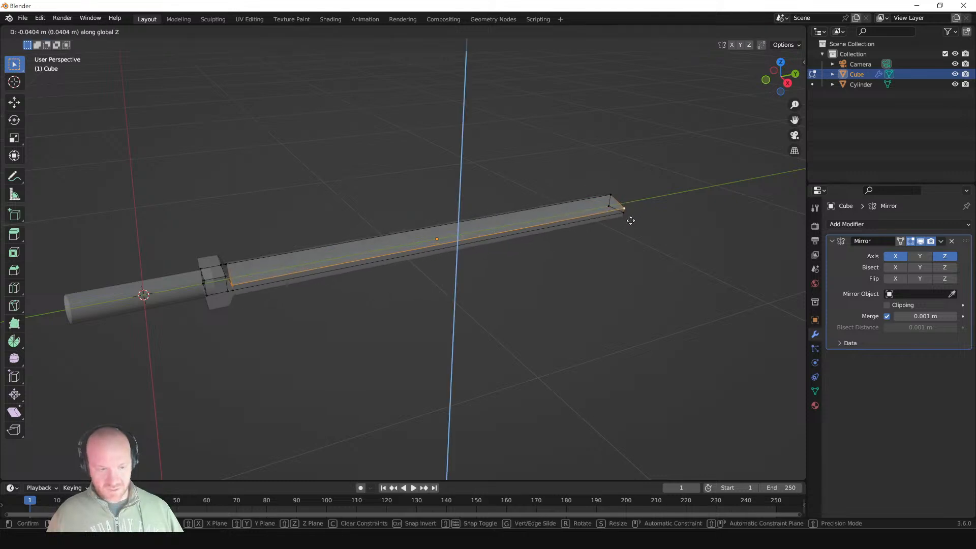
pyautogui.click(629, 221)
# Step: Extrude the outer side face of the short guard section outward by about 0.19 m
pyautogui.moveTo(294, 298); pyautogui.dragTo(334, 286, button='middle')
pyautogui.press('Tab')
pyautogui.press('Tab')
pyautogui.press('3')
pyautogui.click(361, 256)
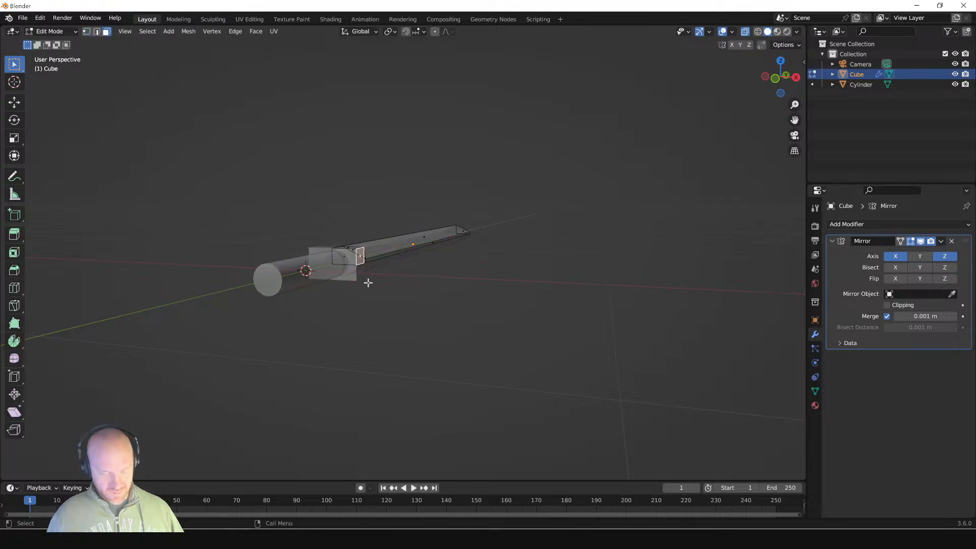
pyautogui.press('e')
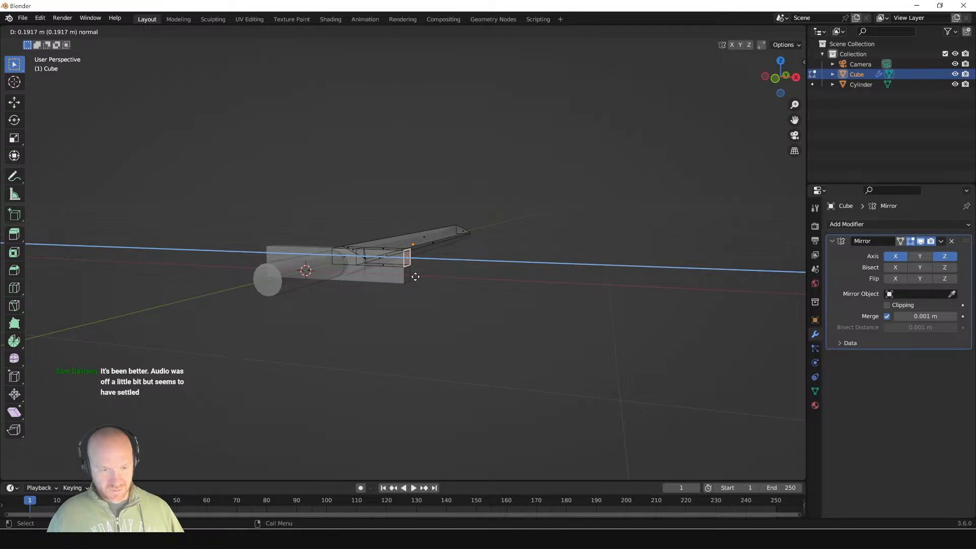
pyautogui.click(413, 274)
pyautogui.press('s')
pyautogui.click(445, 244)
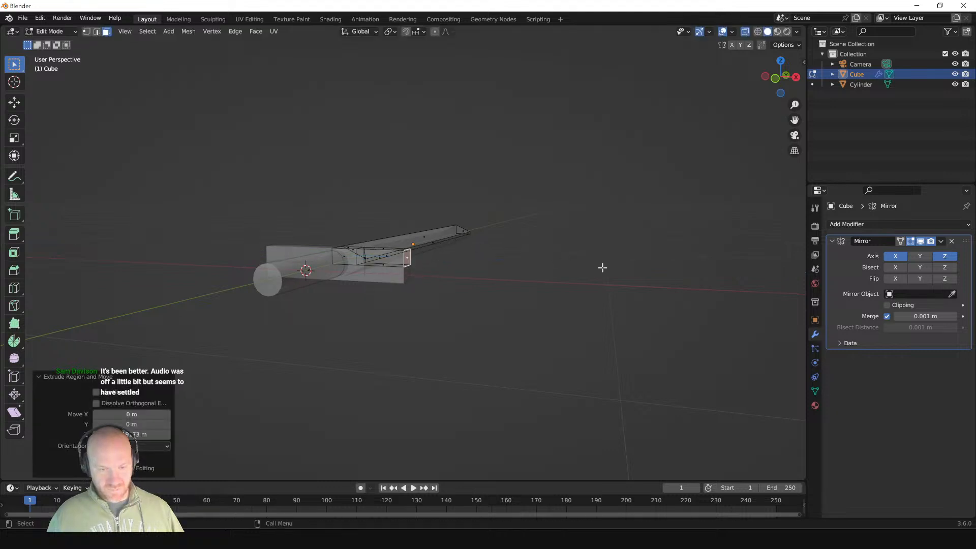
# Step: Turn on Clipping in the Mirror modifier and scale the guard's end face down to less than half its size
pyautogui.click(887, 305)
pyautogui.scroll(5, 453, 279)
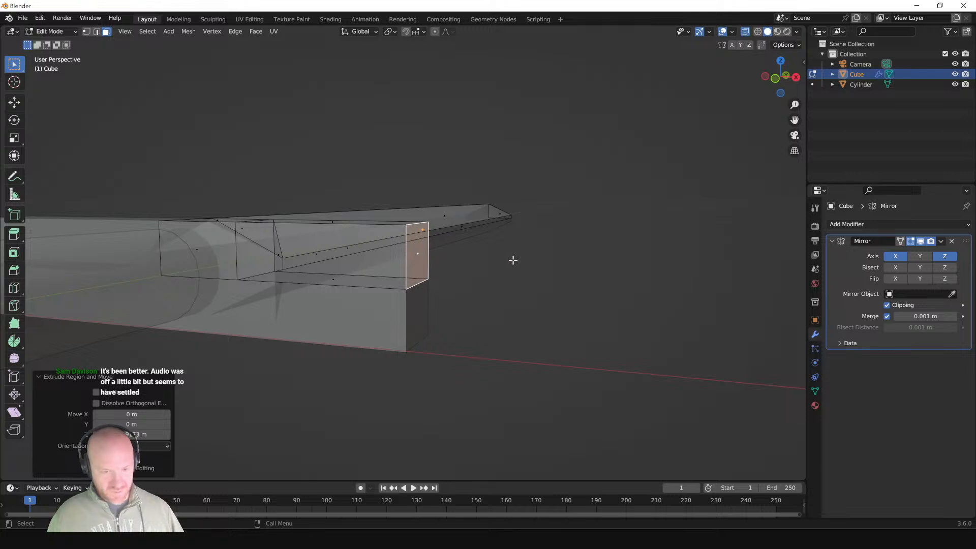
pyautogui.press('s')
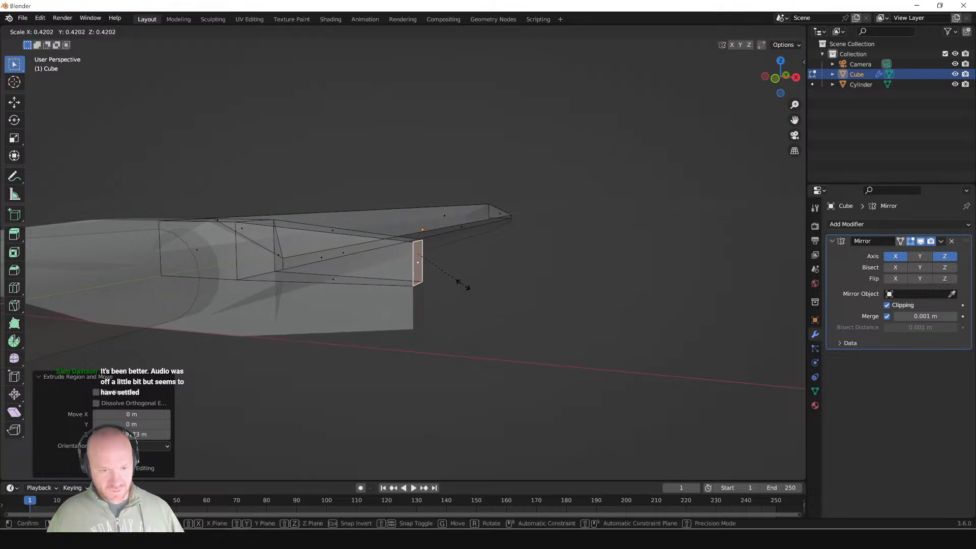
pyautogui.click(415, 263)
# Step: Lower the top edge of the guard's end face about 0.016 m along Z
pyautogui.press('2')
pyautogui.click(411, 241)
pyautogui.click(424, 240)
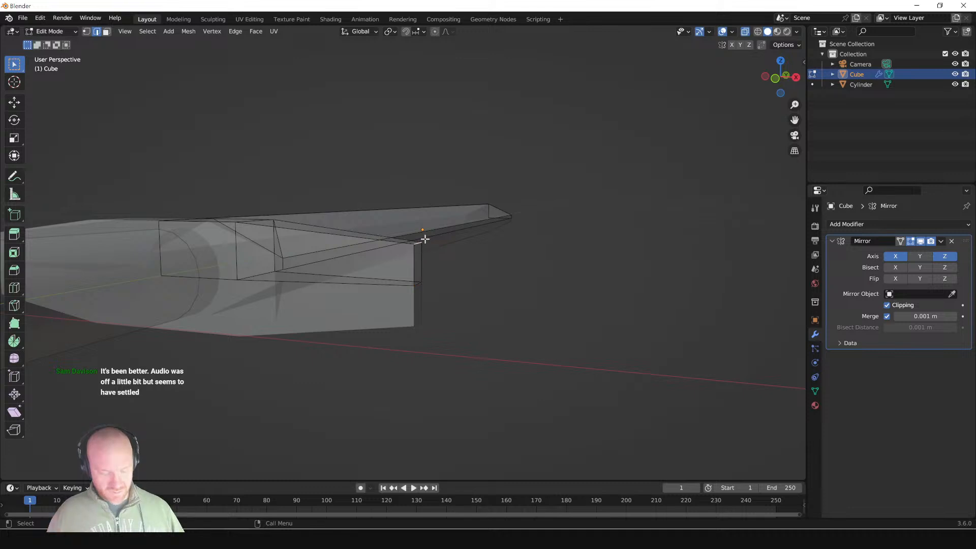
pyautogui.press('g')
pyautogui.press('z')
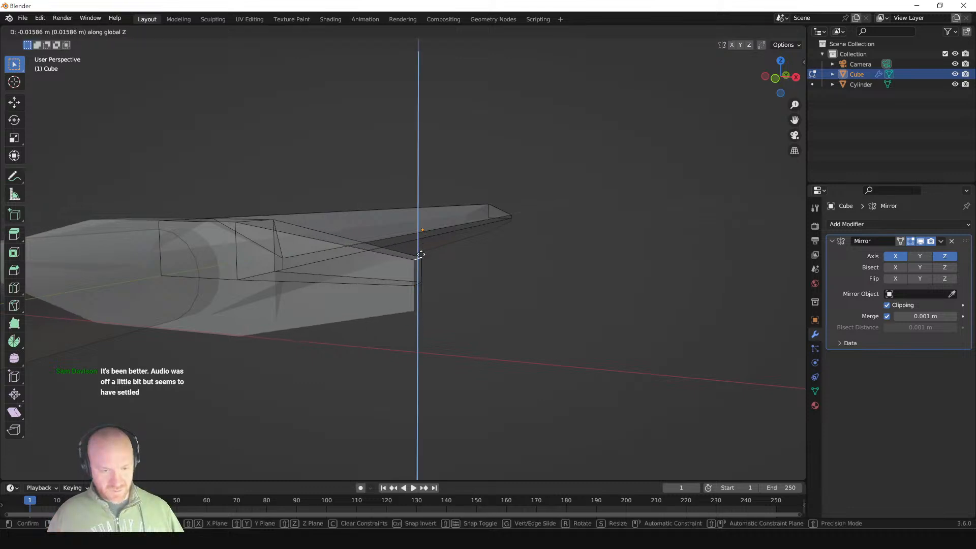
pyautogui.click(421, 257)
pyautogui.press('Tab')
# Step: Move the centre vertex at the blade's far end about 0.17 m outward along Y to form a pointed tip
pyautogui.moveTo(420, 257); pyautogui.dragTo(427, 277, button='middle')
pyautogui.press('Tab')
pyautogui.click(430, 274)
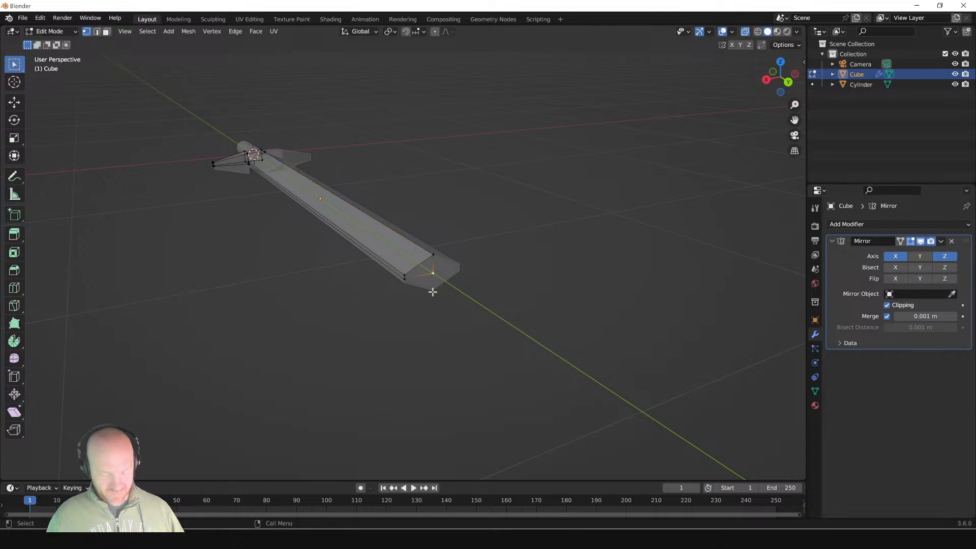
pyautogui.press('g')
pyautogui.press('y')
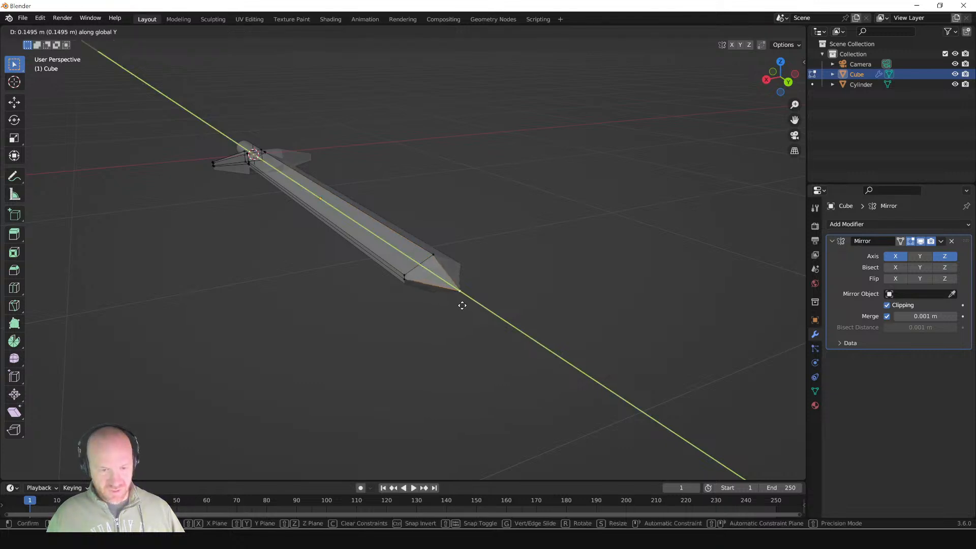
pyautogui.click(466, 307)
# Step: Lower the upper outer corner vertex at the base of the blade's tip slightly along Z
pyautogui.scroll(4, 381, 315)
pyautogui.moveTo(405, 340); pyautogui.dragTo(424, 287, button='middle')
pyautogui.scroll(3, 424, 287)
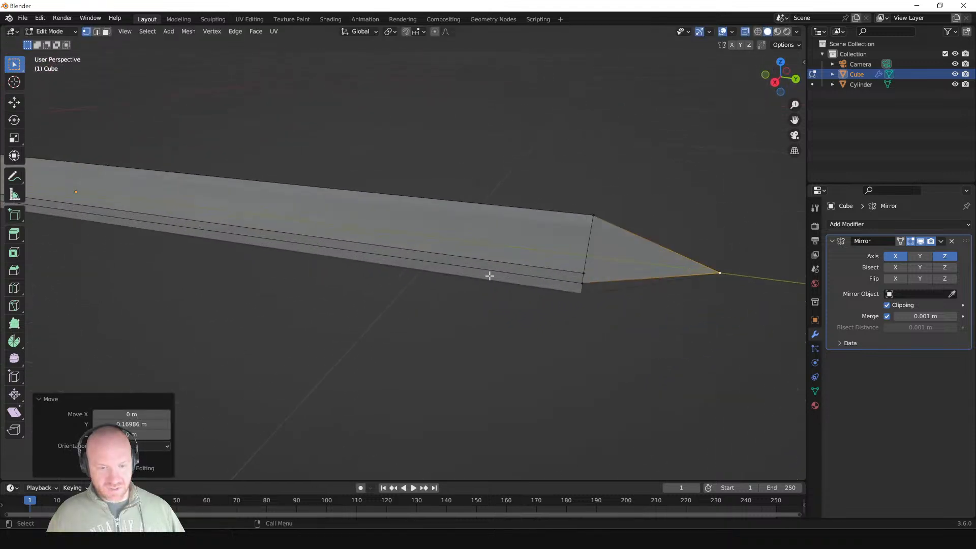
pyautogui.click(584, 266)
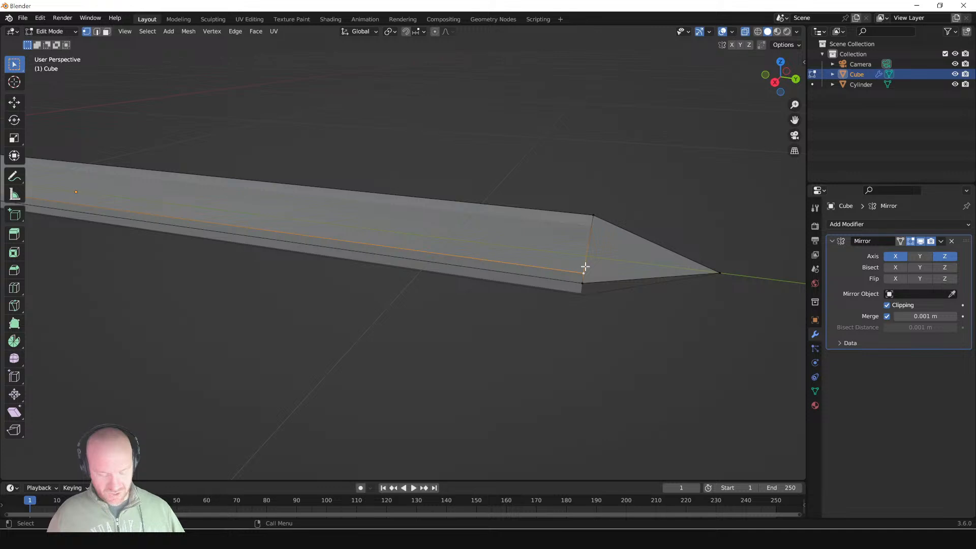
pyautogui.press('g')
pyautogui.press('z')
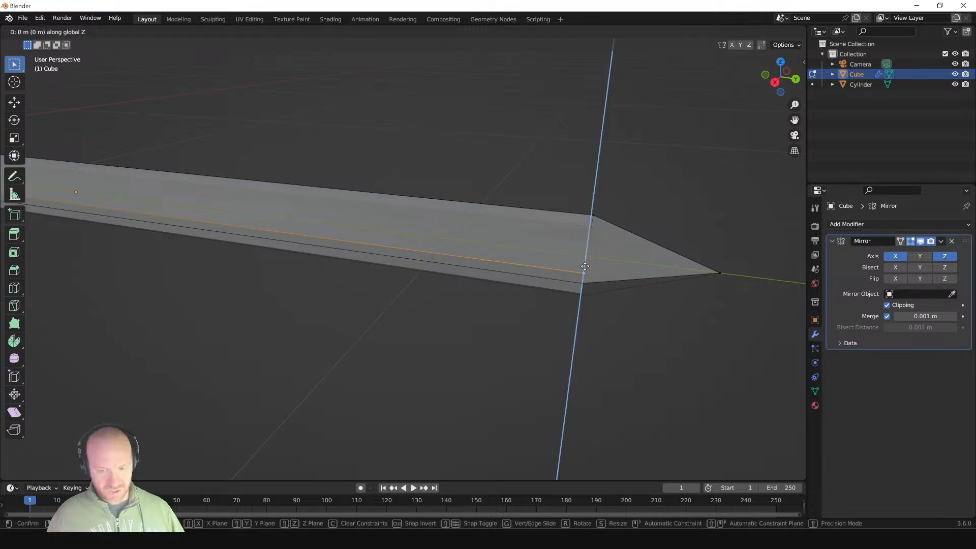
pyautogui.click(579, 273)
pyautogui.press('Tab')
# Step: Assign the existing material named Material to the blade and guard and display the viewport in Material Preview
pyautogui.scroll(-4, 530, 264)
pyautogui.moveTo(528, 267); pyautogui.dragTo(390, 277, button='middle')
pyautogui.scroll(-2, 505, 272)
pyautogui.moveTo(505, 272); pyautogui.dragTo(427, 266, button='middle')
pyautogui.scroll(4, 418, 284)
pyautogui.scroll(-3, 417, 284)
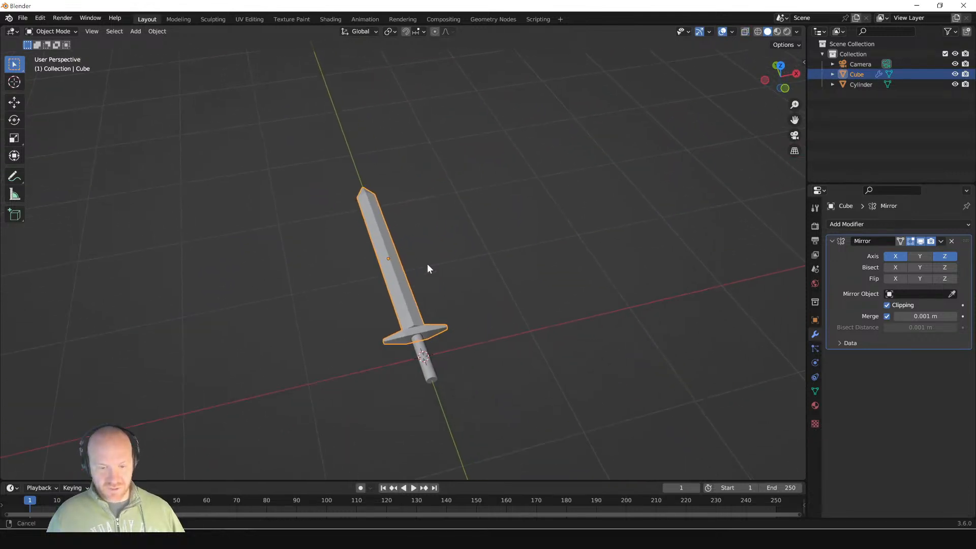
pyautogui.scroll(2, 427, 265)
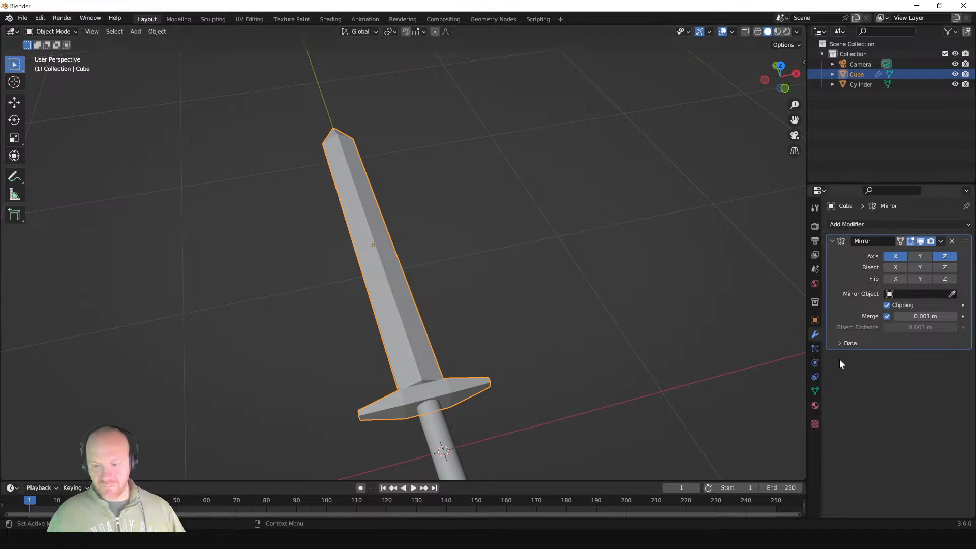
pyautogui.click(815, 405)
pyautogui.click(836, 268)
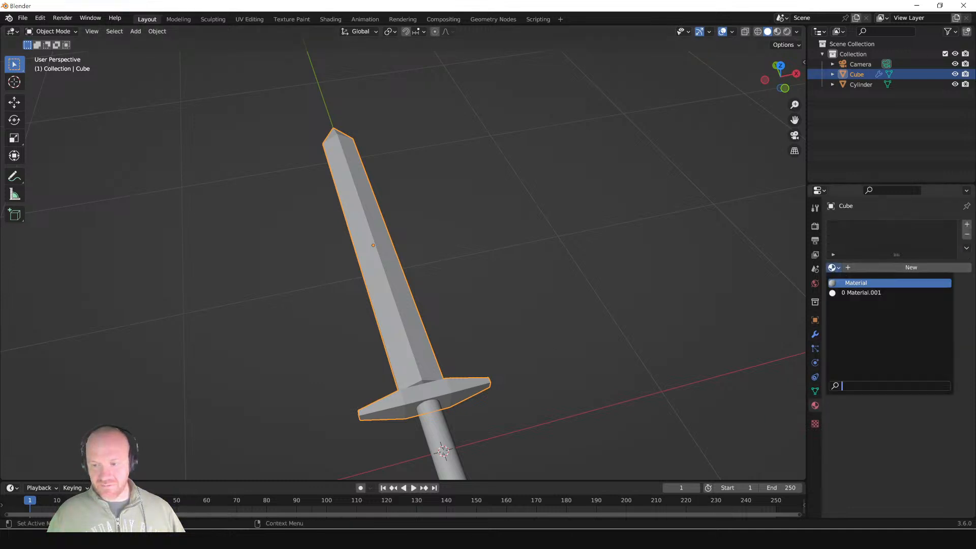
pyautogui.click(874, 283)
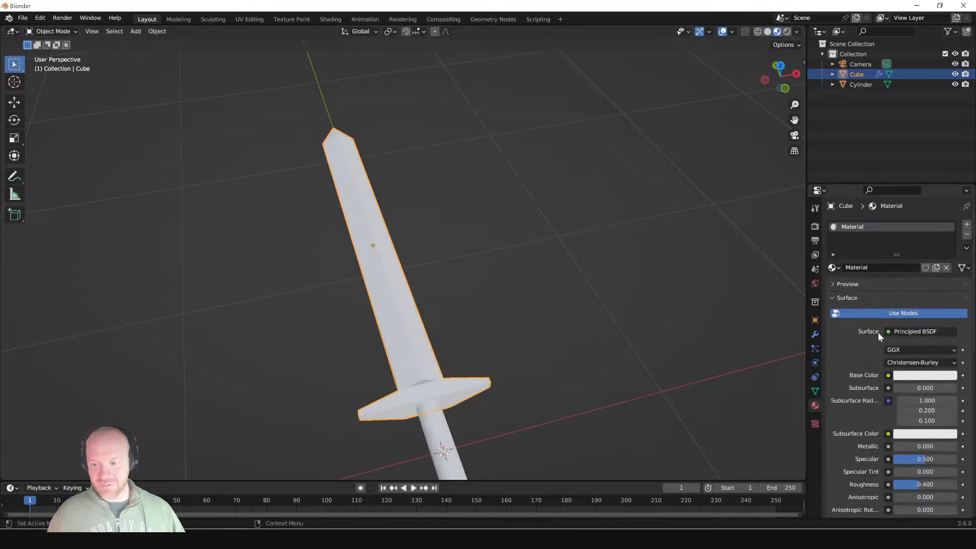
# Step: Rename the blade's material as Metal
pyautogui.scroll(-1, 873, 318)
pyautogui.moveTo(690, 330); pyautogui.dragTo(477, 157, button='middle')
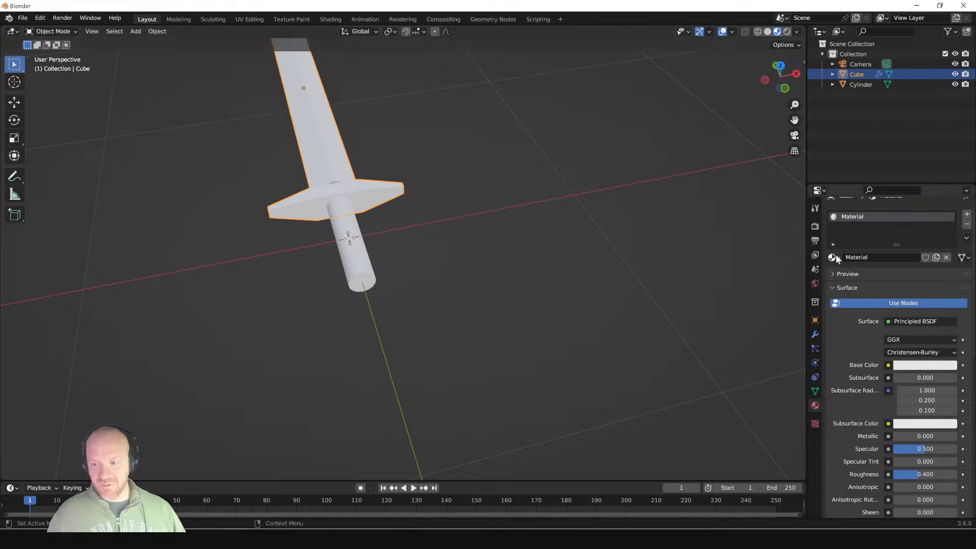
pyautogui.doubleClick(874, 257)
pyautogui.write('Metail')
pyautogui.press('Return')
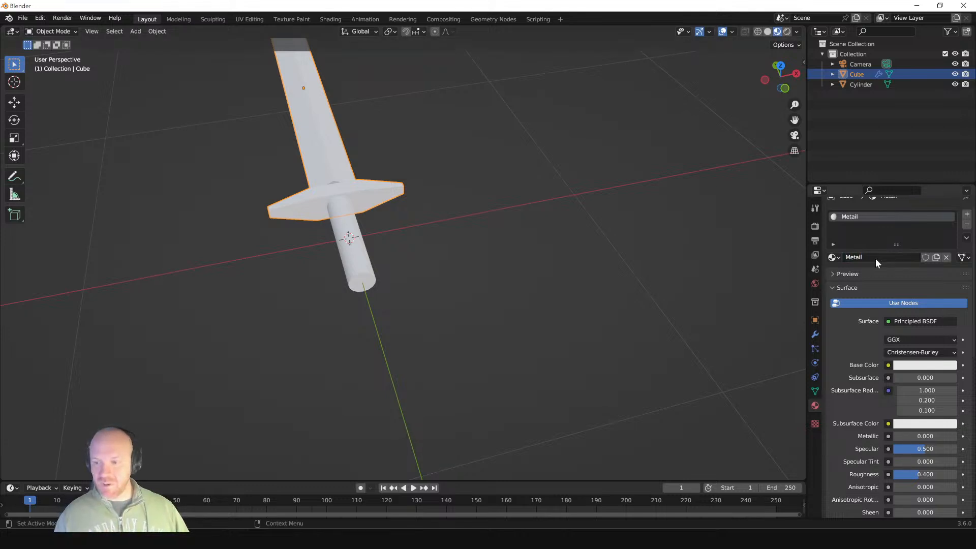
pyautogui.doubleClick(876, 257)
pyautogui.write('Metal')
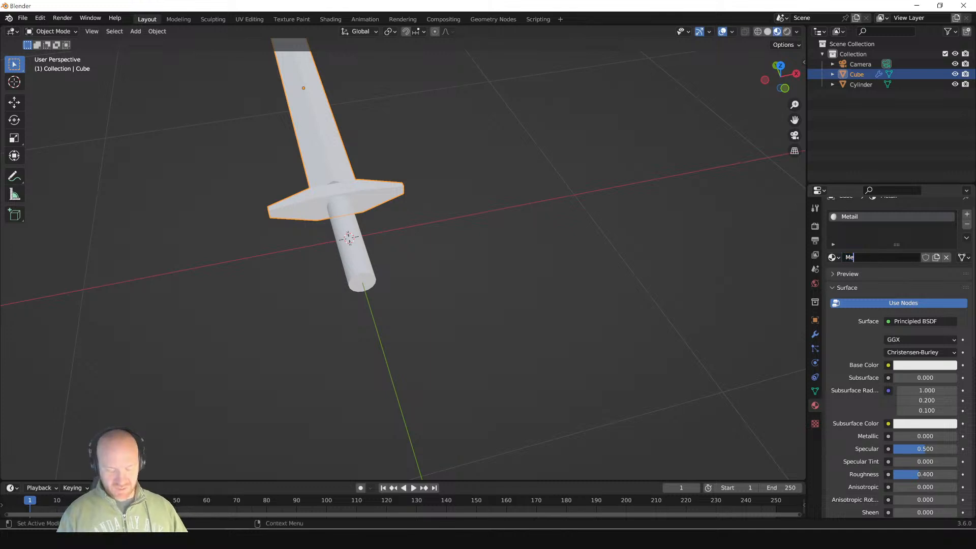
pyautogui.press('Return')
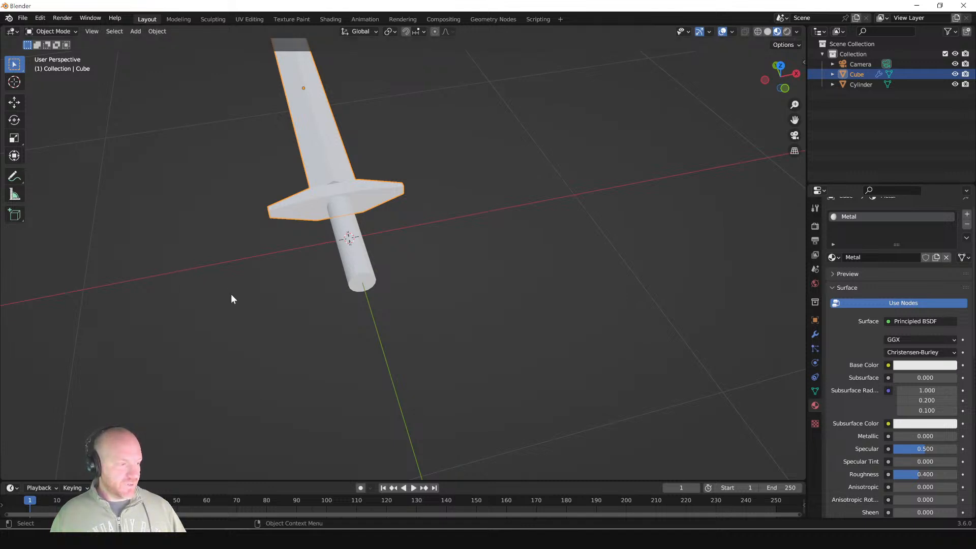
# Step: Add a loop cut around the middle of the cylindrical handle and scale it up about 1.28 times to bulge the grip
pyautogui.click(356, 266)
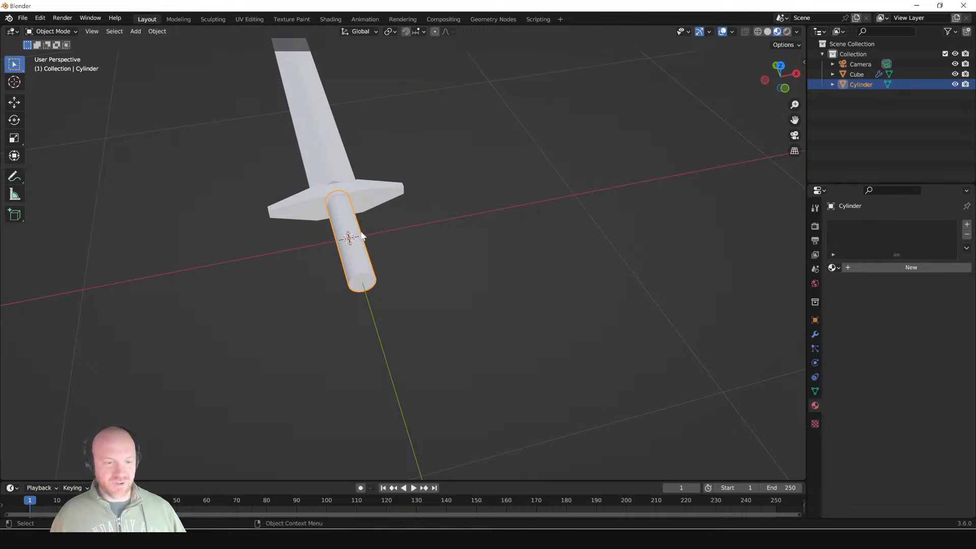
pyautogui.scroll(8, 356, 234)
pyautogui.scroll(-7, 352, 233)
pyautogui.press('Tab')
pyautogui.moveTo(346, 233); pyautogui.dragTo(423, 245, button='middle')
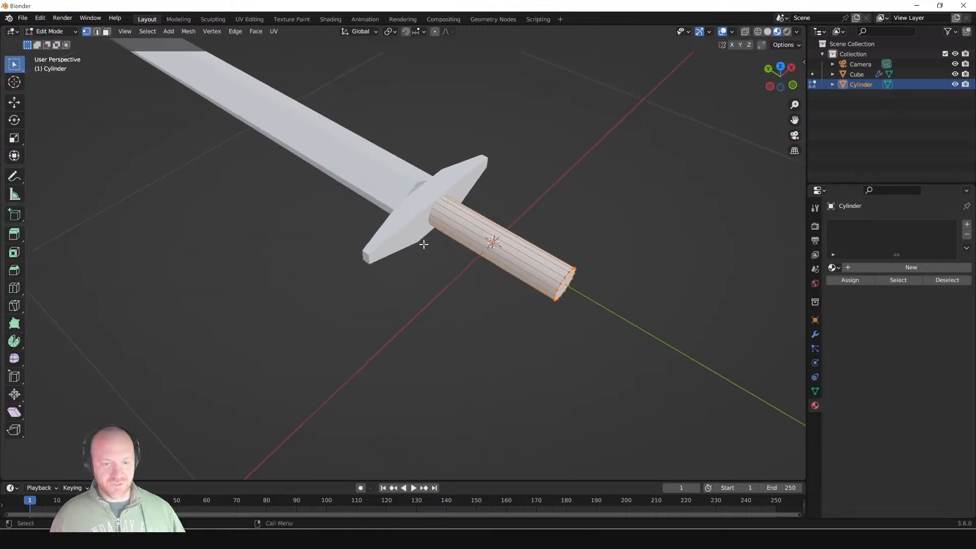
pyautogui.hotkey('ctrl', 'r')
pyautogui.click(505, 230)
pyautogui.rightClick(506, 229)
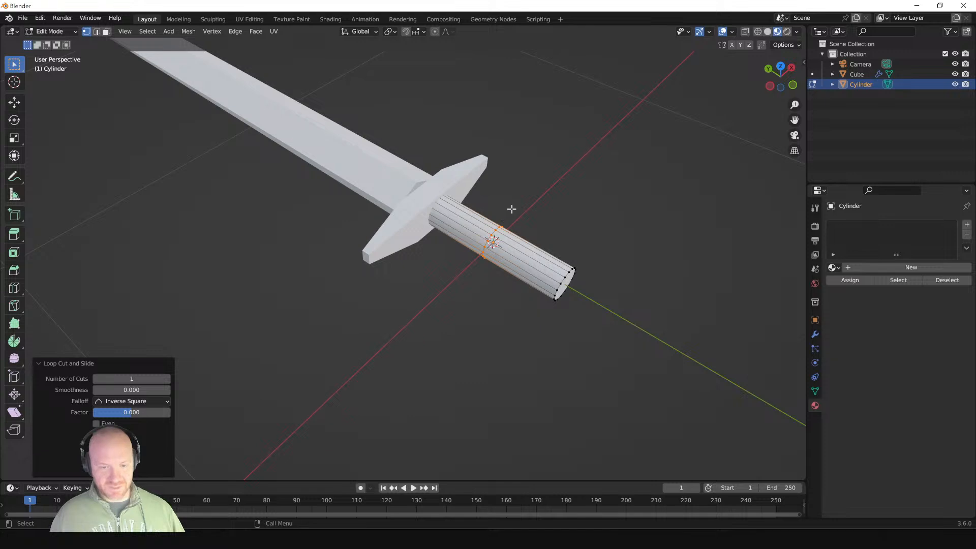
pyautogui.press('s')
pyautogui.click(523, 197)
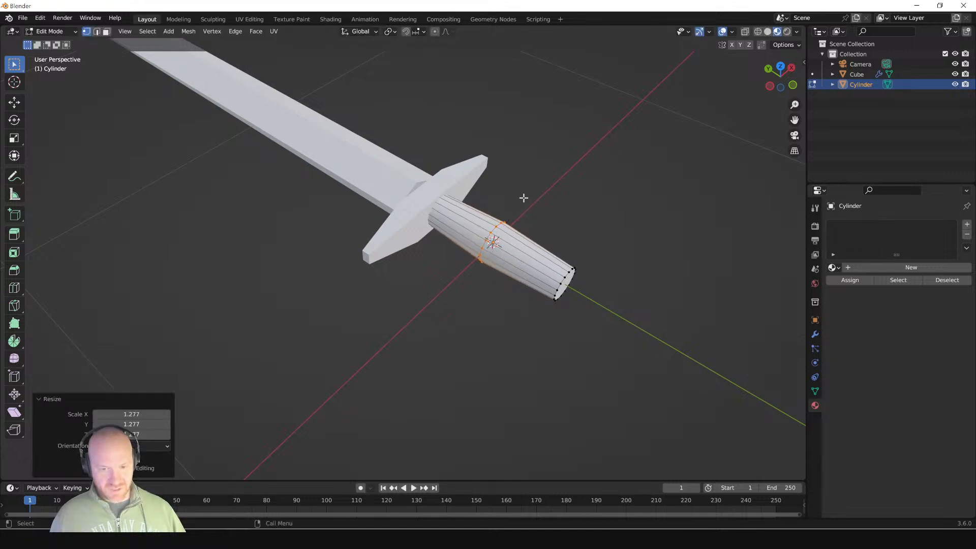
pyautogui.press('Tab')
# Step: Move the blade and guard about 0.012 m along Y, away from the handle's end
pyautogui.keyDown('shift'); pyautogui.moveTo(574, 263); pyautogui.dragTo(441, 177, button='middle'); pyautogui.keyUp('shift')
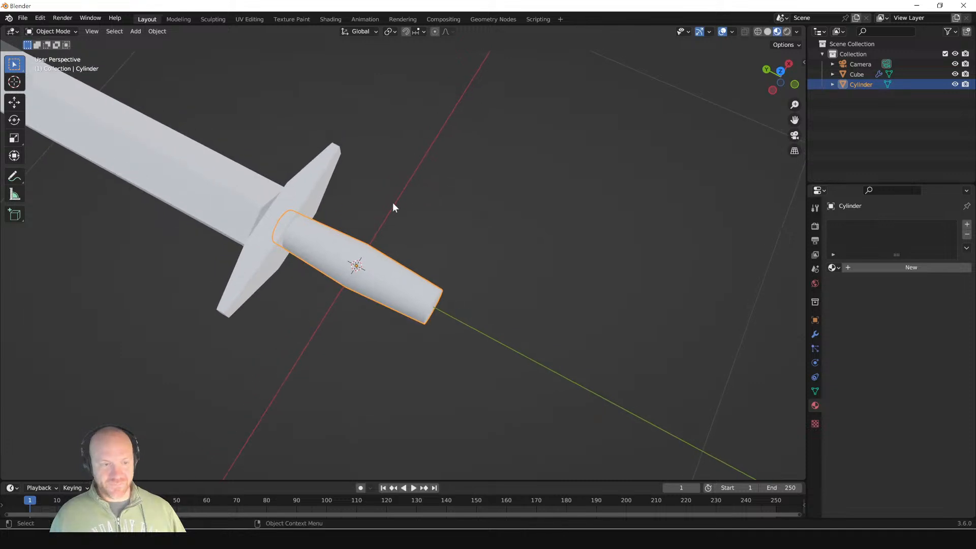
pyautogui.click(305, 207)
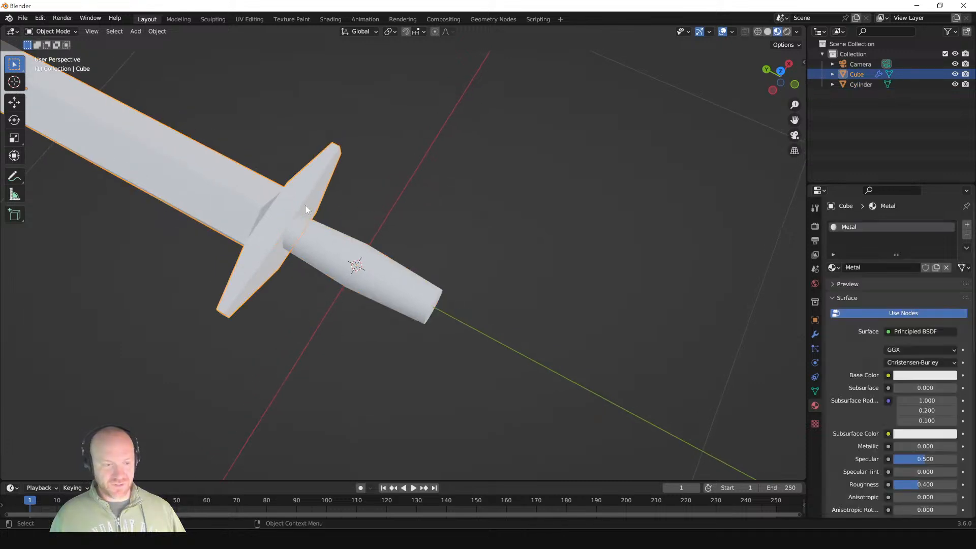
pyautogui.press('g')
pyautogui.press('y')
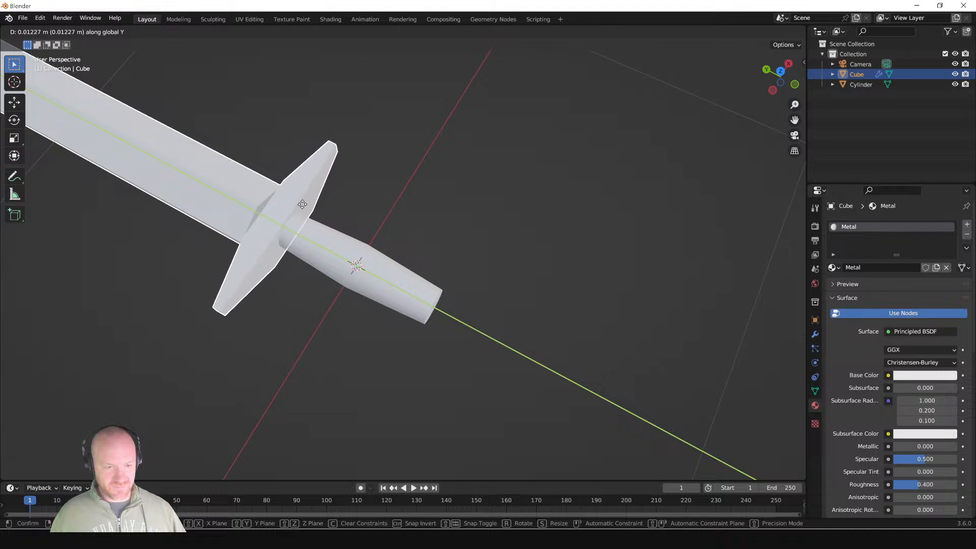
pyautogui.click(302, 204)
# Step: Set the Metal material's Metallic value to 1.000
pyautogui.moveTo(340, 214); pyautogui.dragTo(414, 174, button='middle')
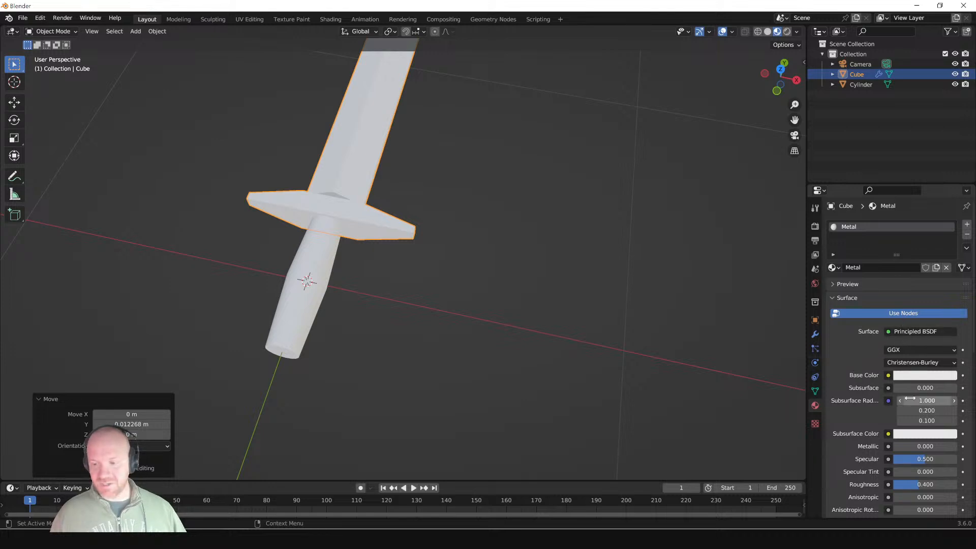
pyautogui.click(915, 376)
pyautogui.moveTo(899, 446); pyautogui.dragTo(958, 447)
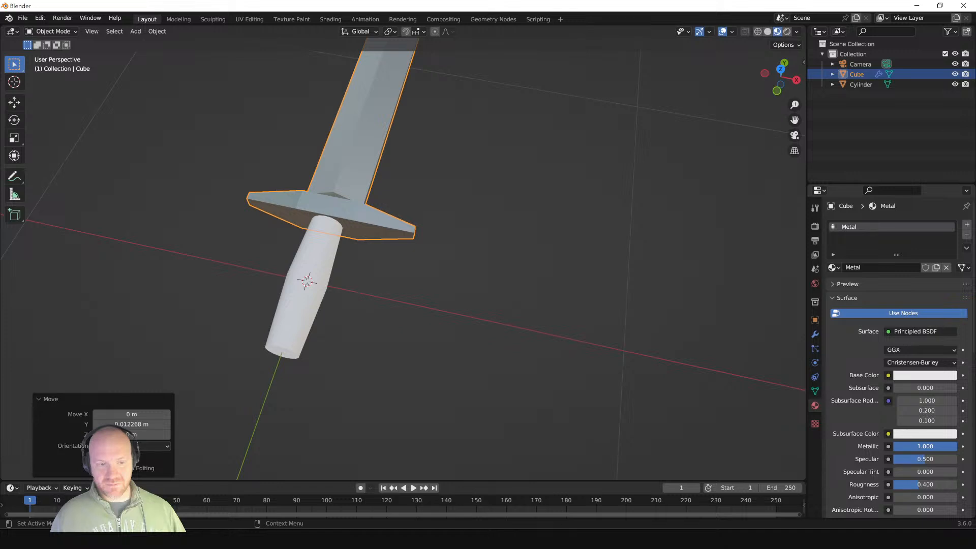
# Step: Create a new material for the handle and name it Wood
pyautogui.moveTo(469, 286); pyautogui.dragTo(298, 272, button='middle')
pyautogui.click(245, 246)
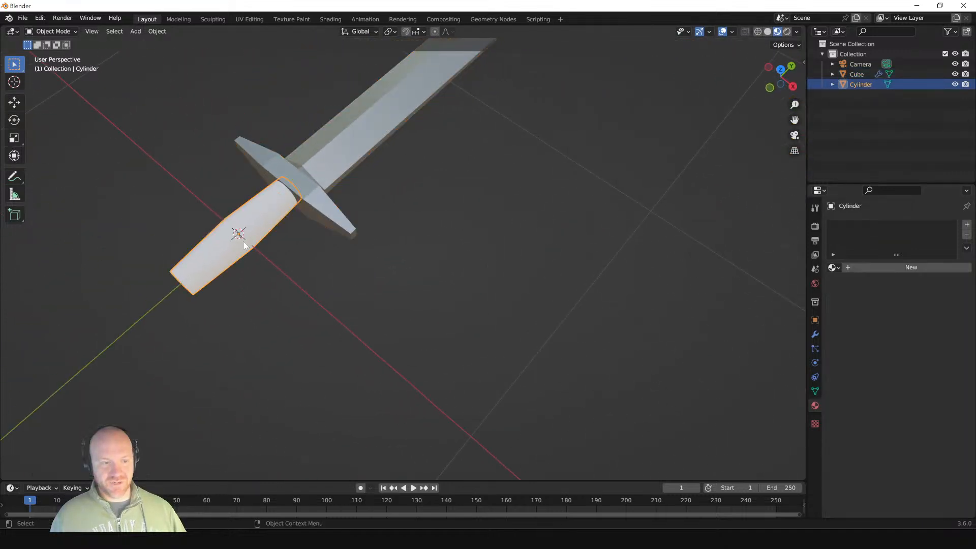
pyautogui.click(847, 268)
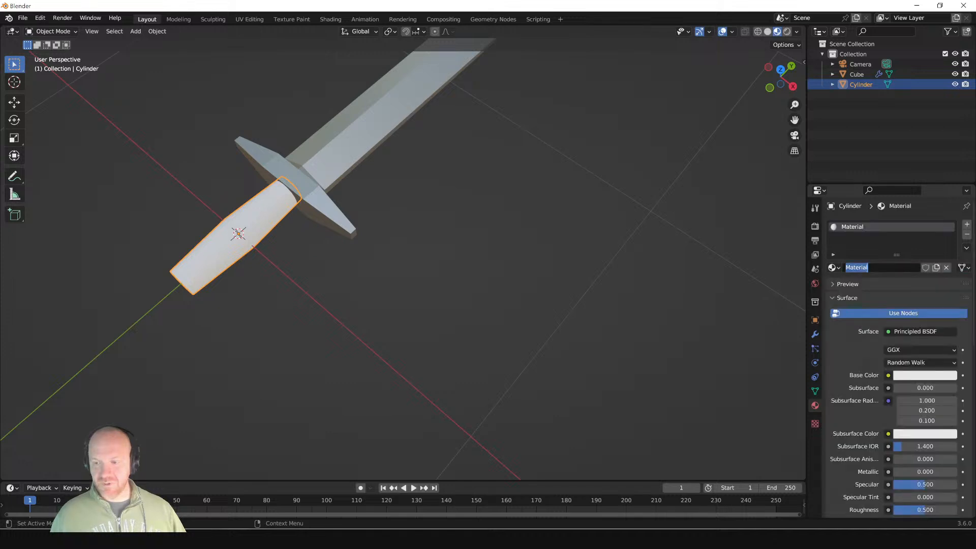
pyautogui.write('Wood')
pyautogui.press('Return')
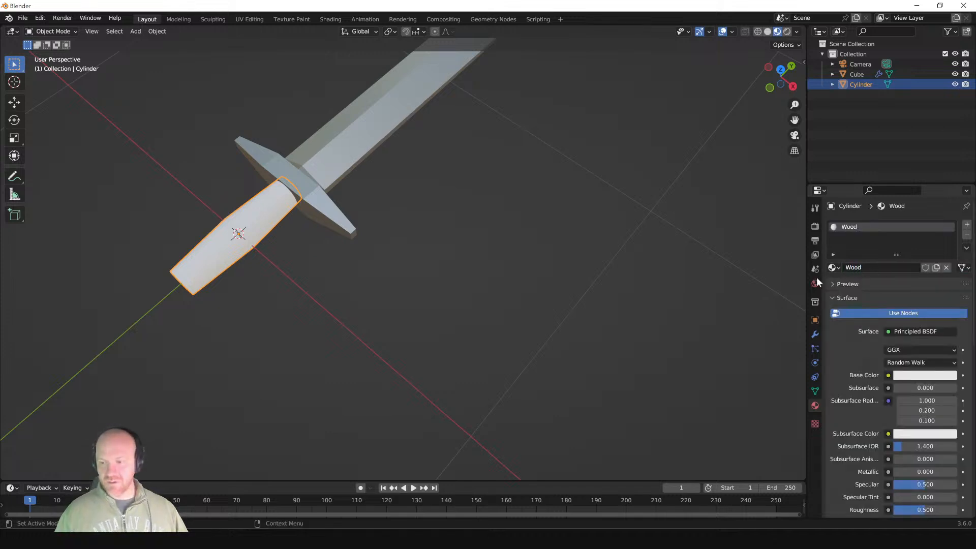
# Step: Set the Wood material's base color to orange and deselect the handle
pyautogui.click(920, 382)
pyautogui.moveTo(914, 301); pyautogui.dragTo(894, 290)
pyautogui.scroll(-4, 475, 230)
pyautogui.moveTo(474, 230); pyautogui.dragTo(495, 263, button='middle')
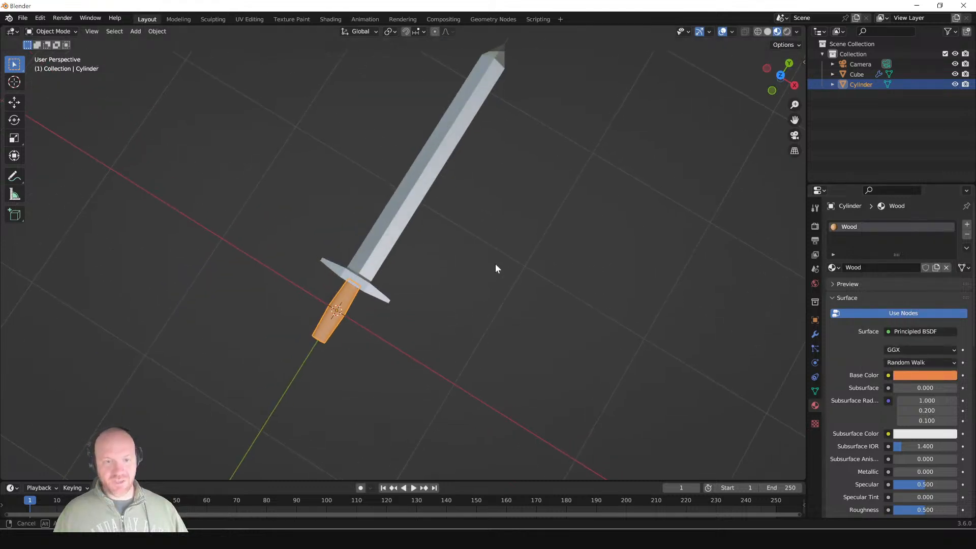
pyautogui.scroll(-2, 477, 265)
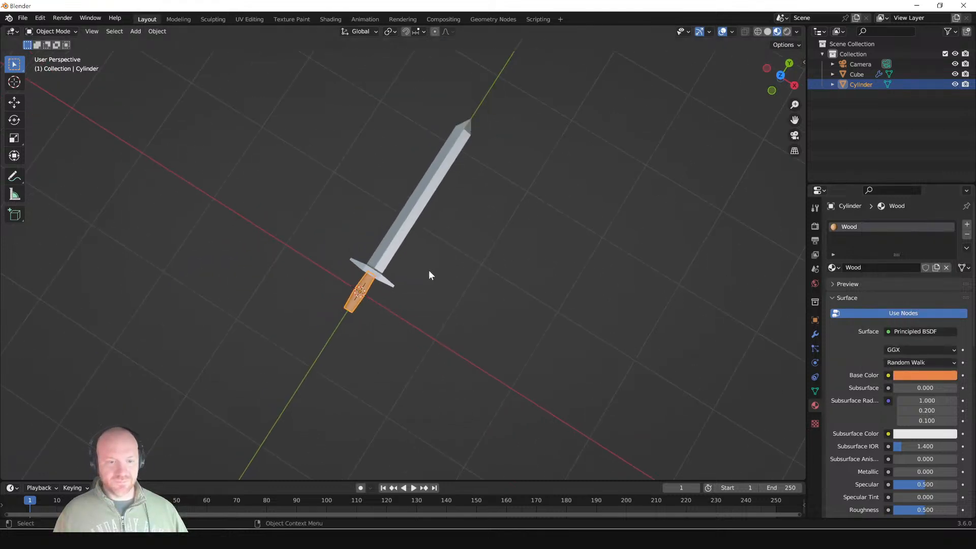
pyautogui.click(409, 330)
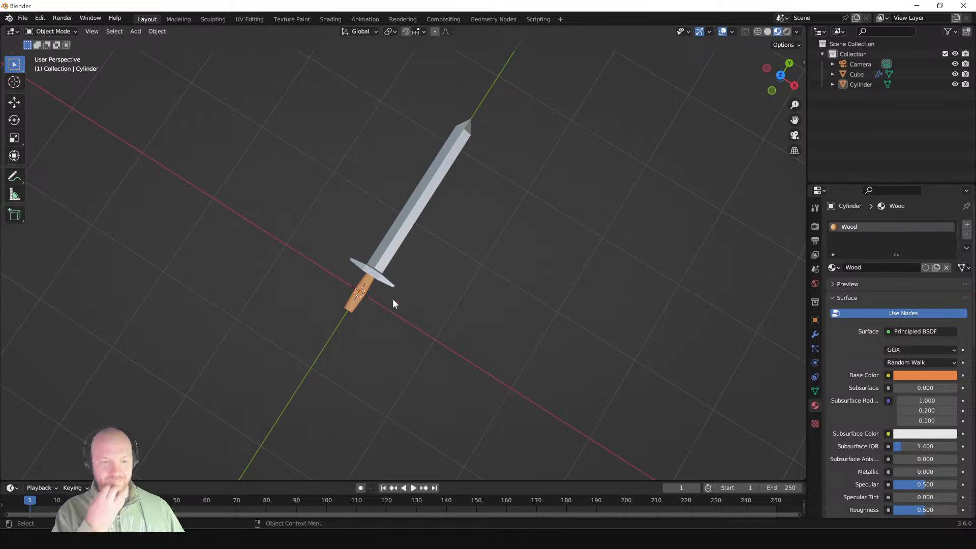
# Step: Extrude the handle's free end face outward by about 0.08 m
pyautogui.moveTo(420, 342); pyautogui.dragTo(442, 281, button='middle')
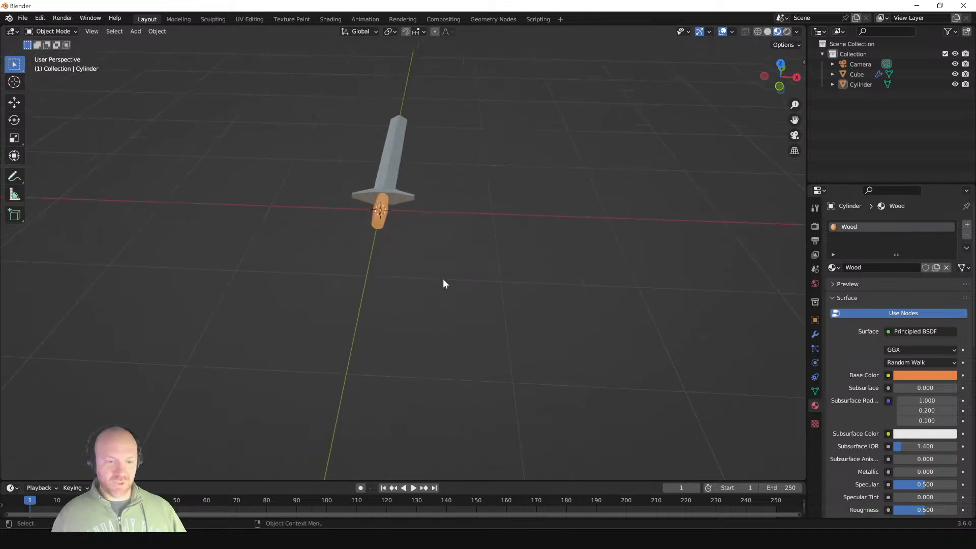
pyautogui.scroll(5, 442, 279)
pyautogui.click(349, 170)
pyautogui.press('Tab')
pyautogui.click(348, 185)
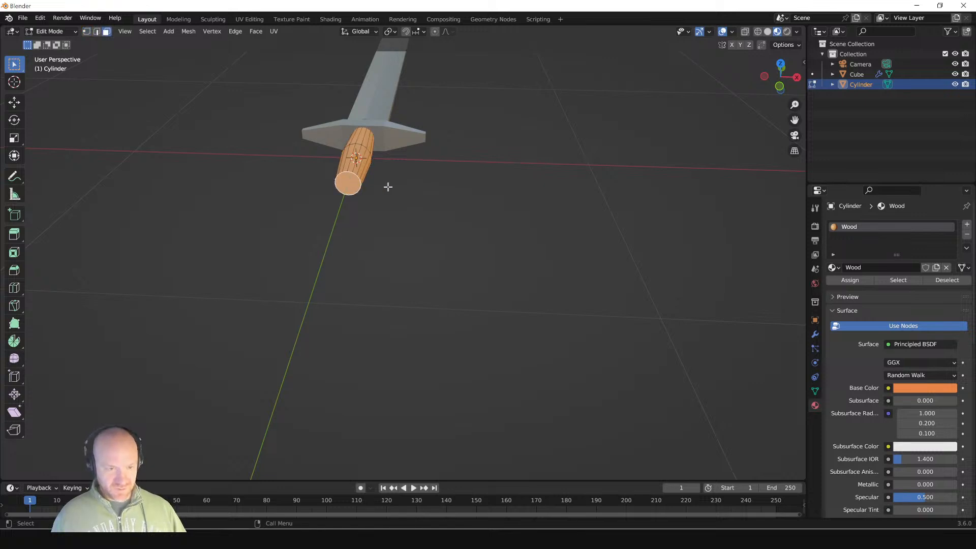
pyautogui.press('e')
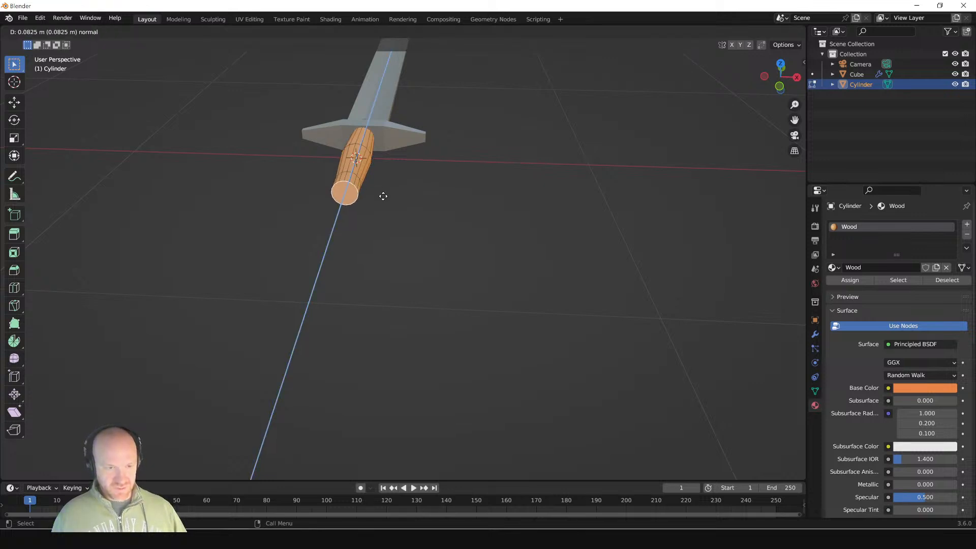
pyautogui.click(383, 195)
# Step: Add a centred loop cut on the handle's extruded end section and scale it up about 1.7 times to shape a pommel
pyautogui.moveTo(381, 196)
pyautogui.mouseDown(button='middle')
pyautogui.moveTo(299, 224)
pyautogui.moveTo(279, 211)
pyautogui.moveTo(376, 208)
pyautogui.mouseUp(button='middle')
pyautogui.moveTo(297, 211); pyautogui.dragTo(347, 189, button='middle')
pyautogui.hotkey('ctrl', 'r')
pyautogui.click(348, 189)
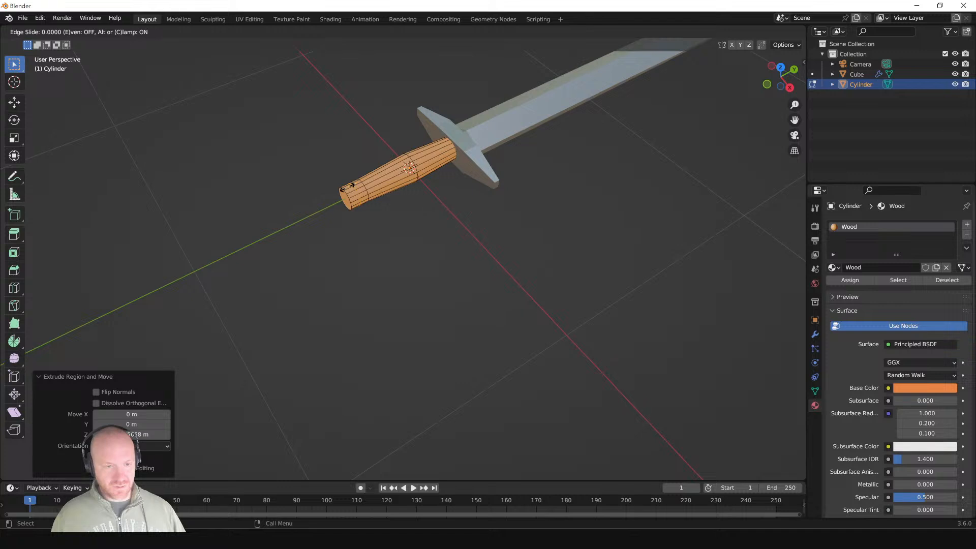
pyautogui.rightClick(347, 188)
pyautogui.press('s')
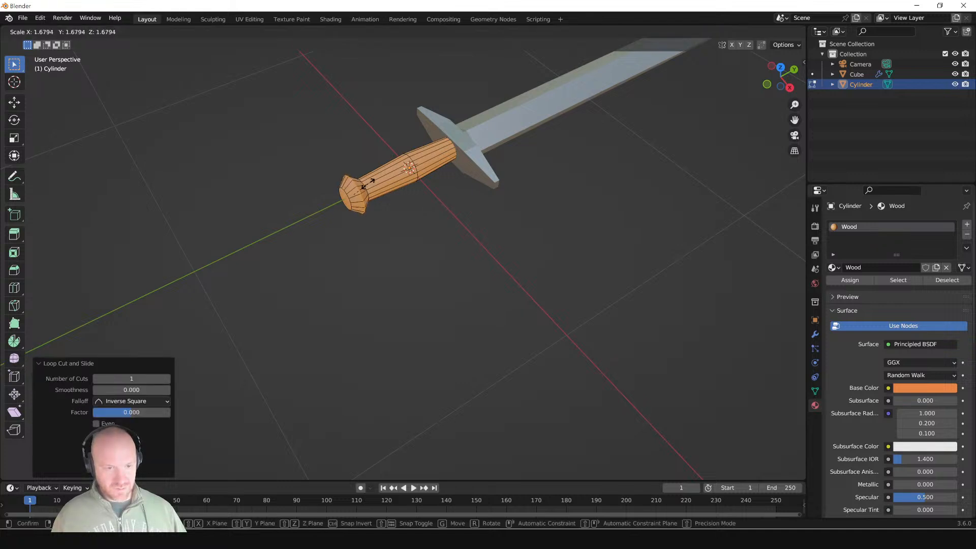
pyautogui.click(366, 195)
pyautogui.press('Tab')
# Step: Finish the pommel edit and parent the sword's blade and guard to the handle
pyautogui.moveTo(366, 196); pyautogui.dragTo(457, 249, button='middle')
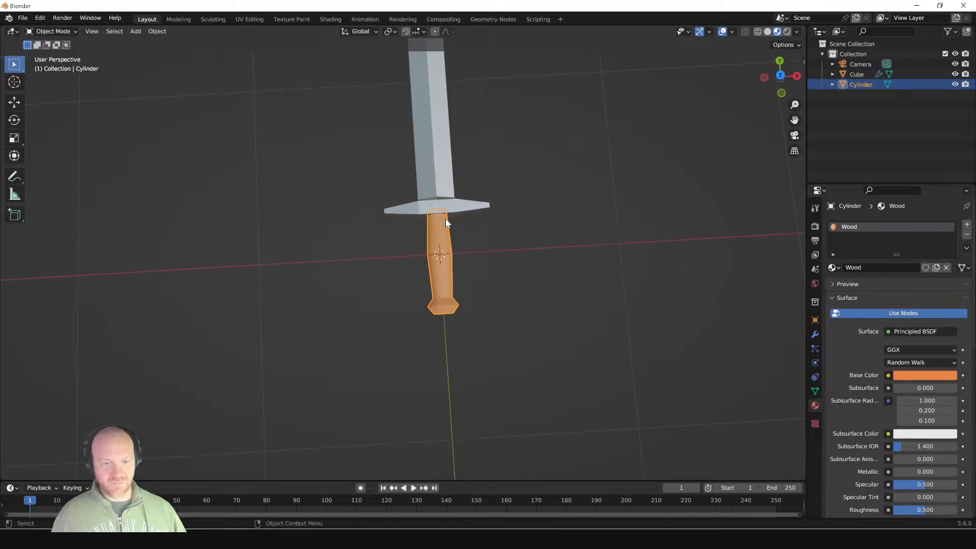
pyautogui.click(438, 206)
pyautogui.keyDown('shift'); pyautogui.click(445, 264); pyautogui.keyUp('shift')
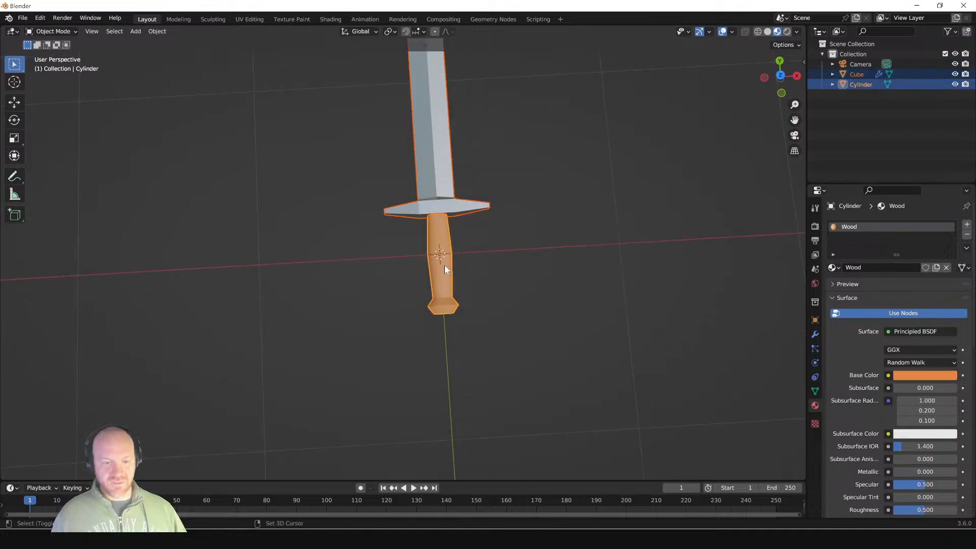
pyautogui.hotkey('ctrl', 'p')
pyautogui.click(444, 268)
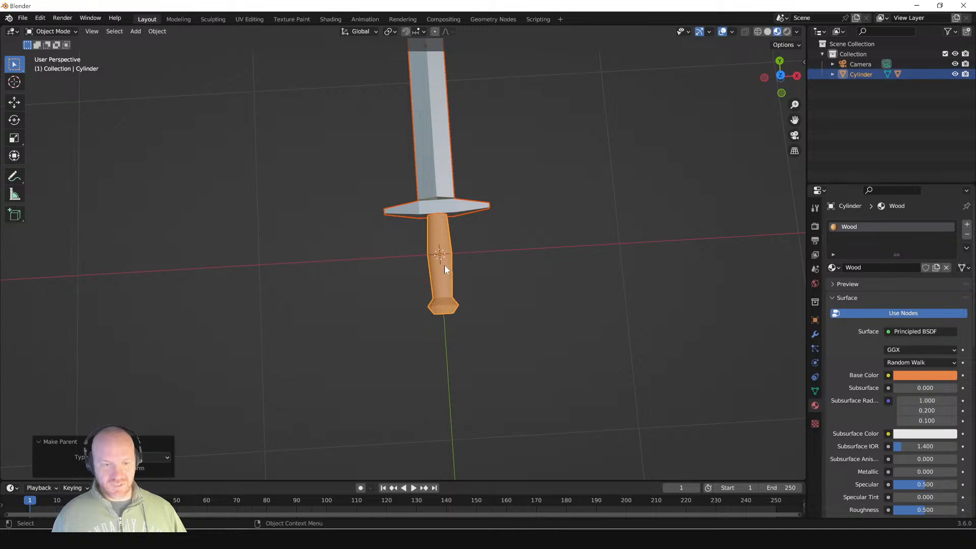
pyautogui.moveTo(475, 275); pyautogui.dragTo(461, 244, button='middle')
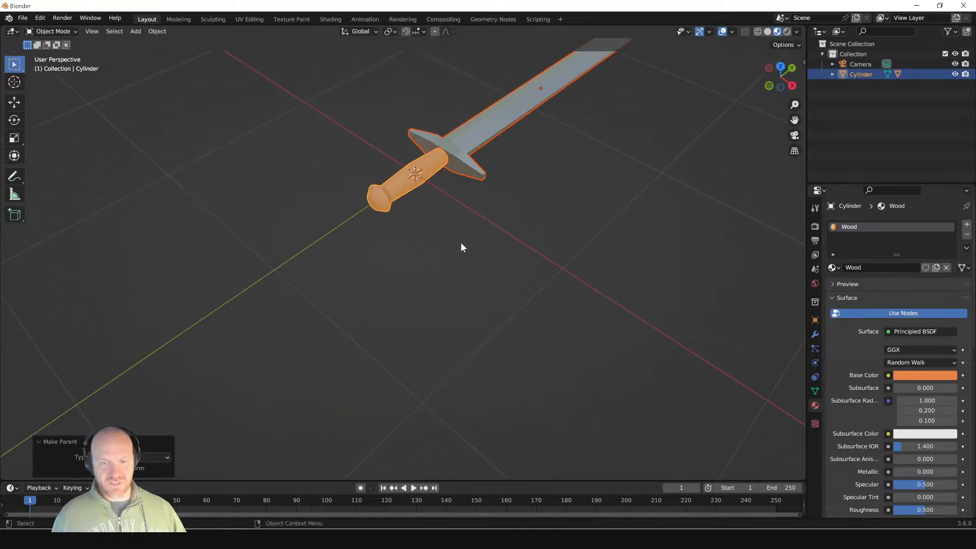
# Step: Export the sword as an FBX file named SM_BasicSword in the Desktop's GameDevBootcamp folder
pyautogui.click(23, 18)
pyautogui.moveTo(70, 161)
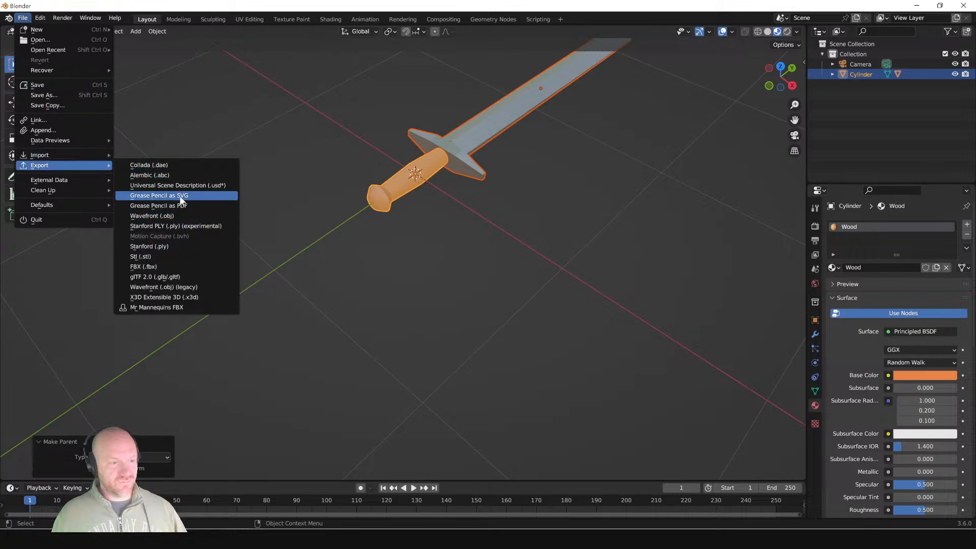
pyautogui.click(182, 267)
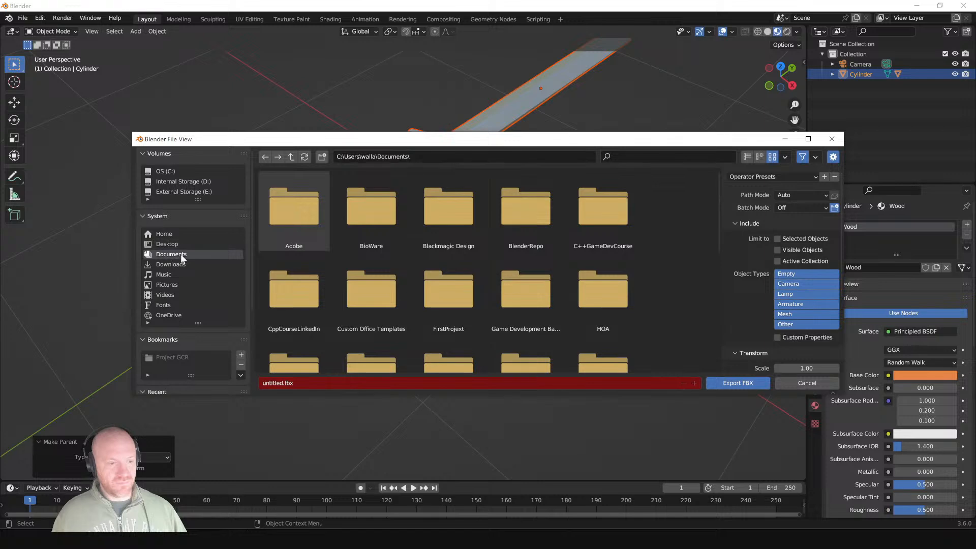
pyautogui.click(167, 243)
pyautogui.press('Escape')
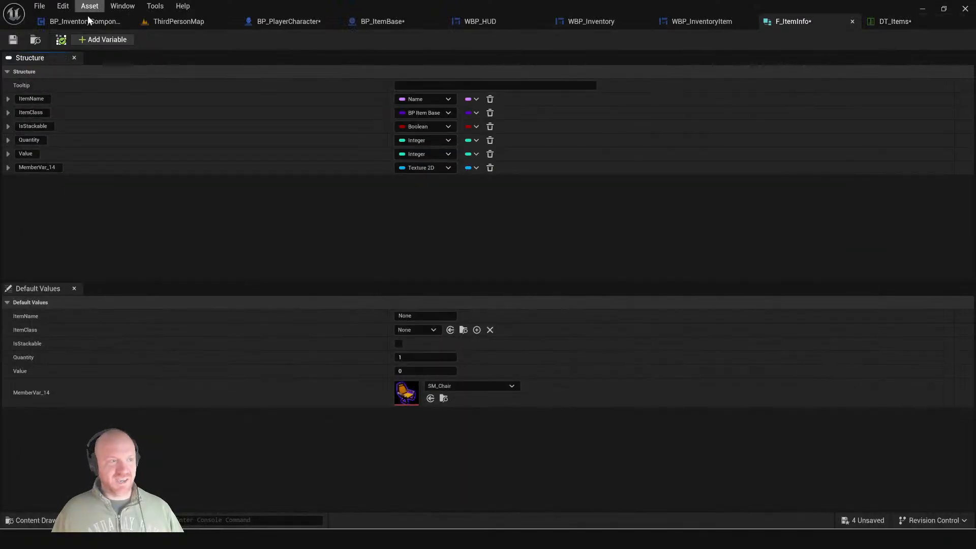
# Step: Switch to Unreal Editor, put ThirdPersonMap first in the row of open editors and show it
pyautogui.moveTo(88, 15); pyautogui.dragTo(162, 21)
pyautogui.click(169, 21)
pyautogui.click(75, 21)
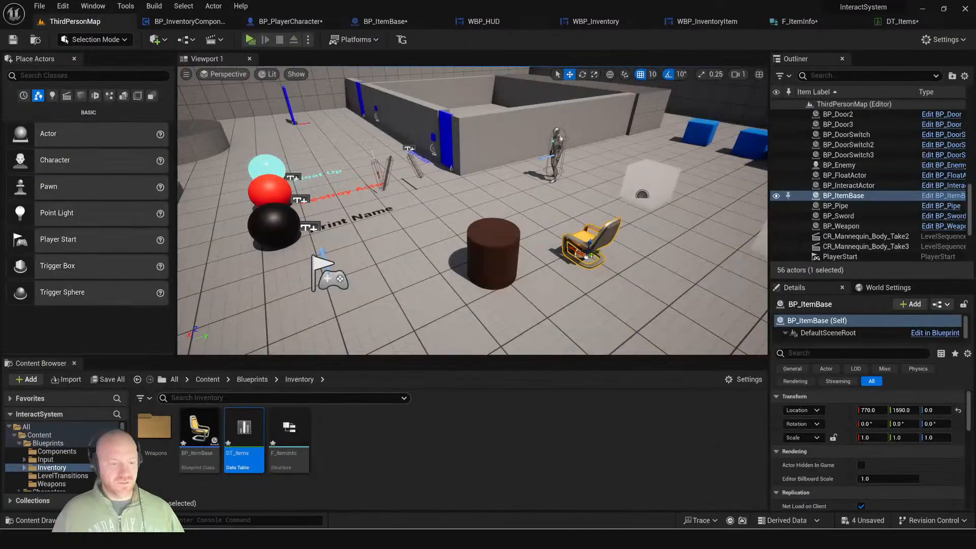
# Step: Create a new folder named Meshes in the project's Content folder
pyautogui.click(207, 380)
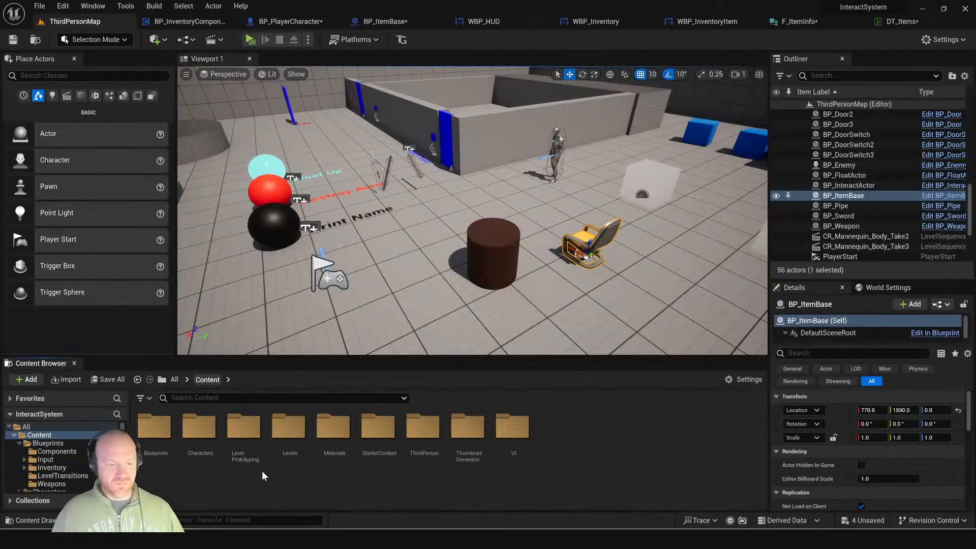
pyautogui.rightClick(304, 492)
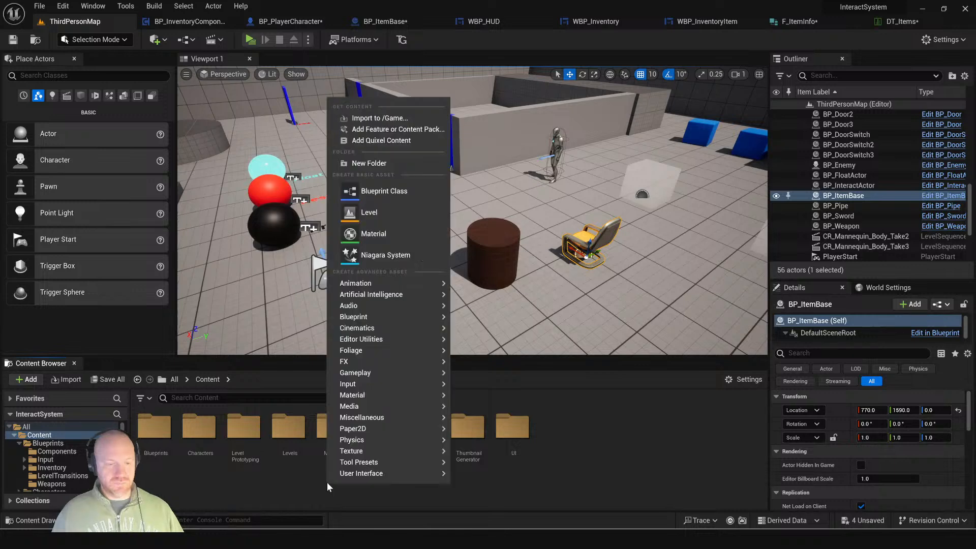
pyautogui.click(369, 163)
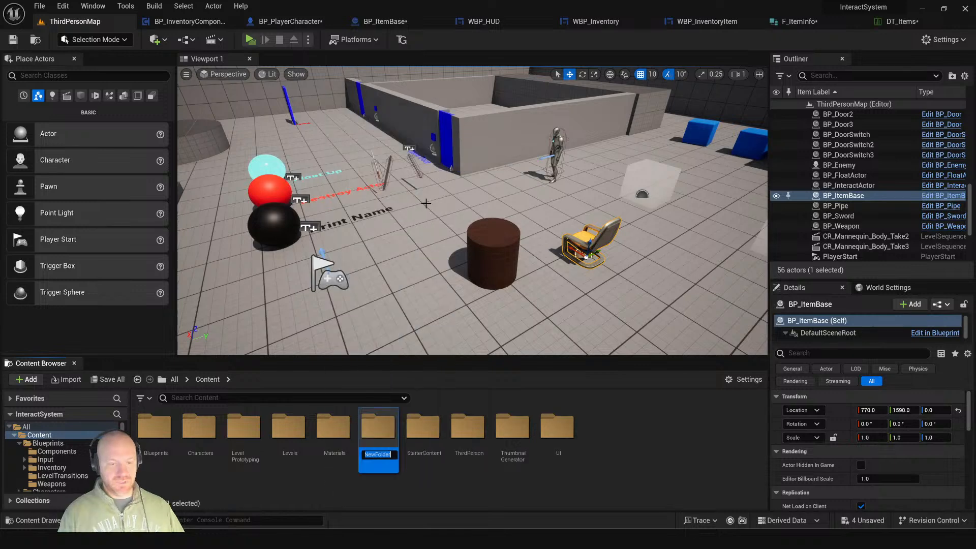
pyautogui.write('M')
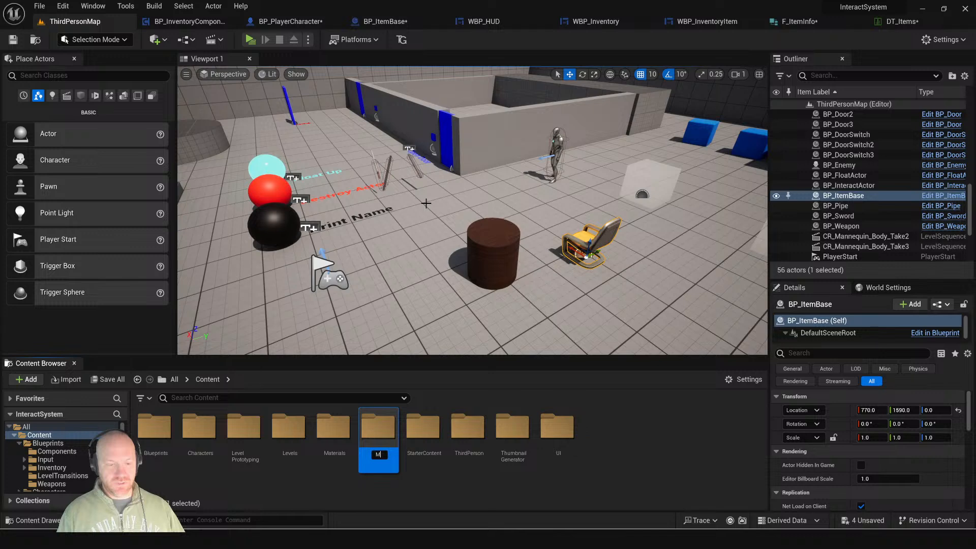
pyautogui.write('eshes')
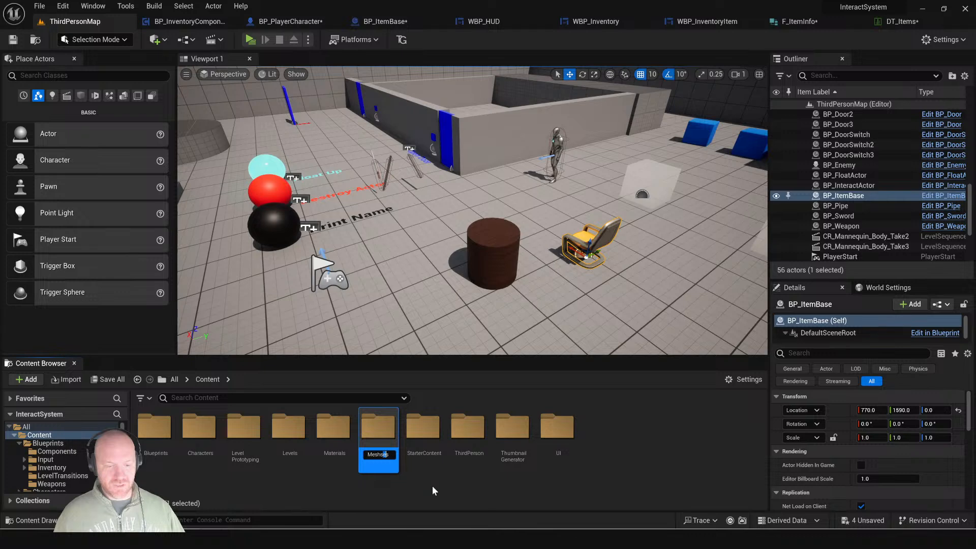
pyautogui.press('Return')
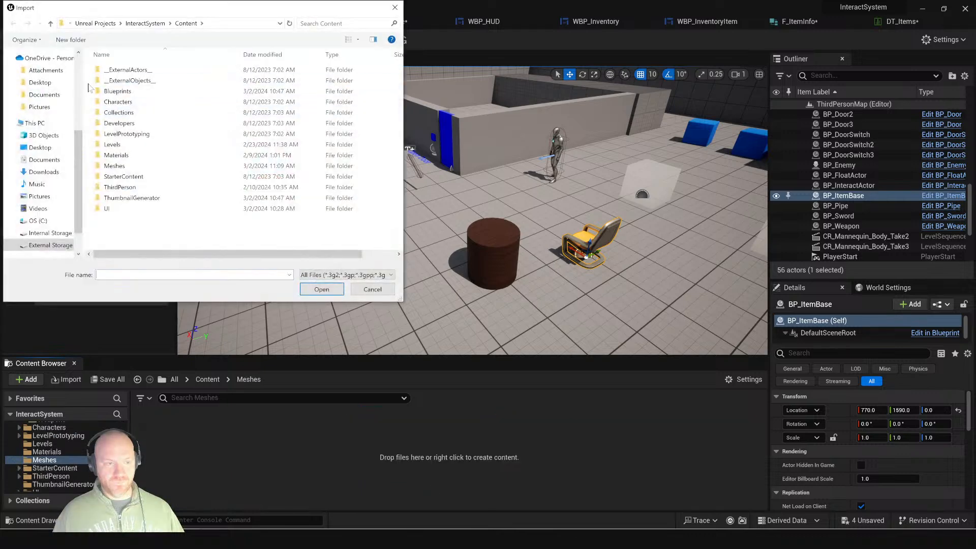
# Step: Import the SM_BasicSword FBX into the Meshes folder with the Create New Materials method
pyautogui.moveTo(167, 8); pyautogui.dragTo(0, 161)
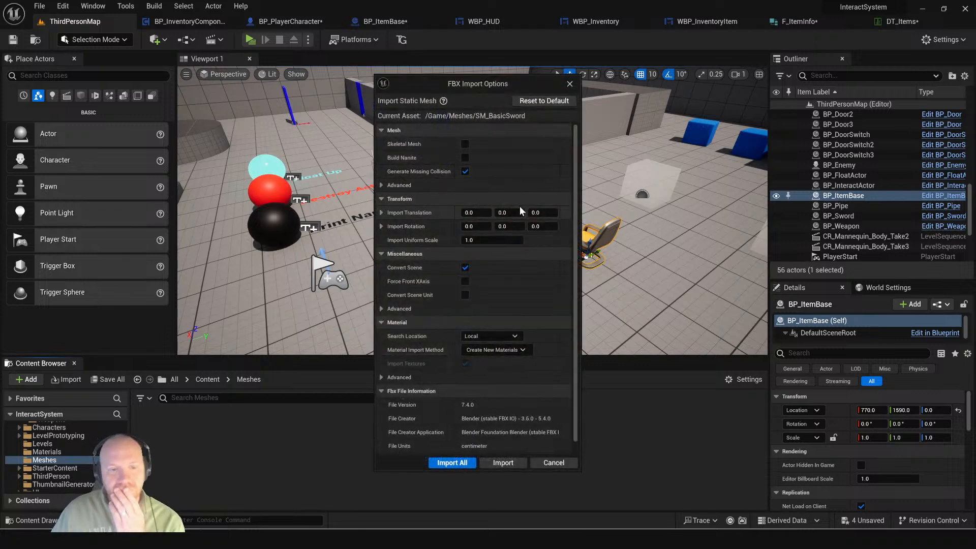
pyautogui.click(501, 350)
pyautogui.click(508, 364)
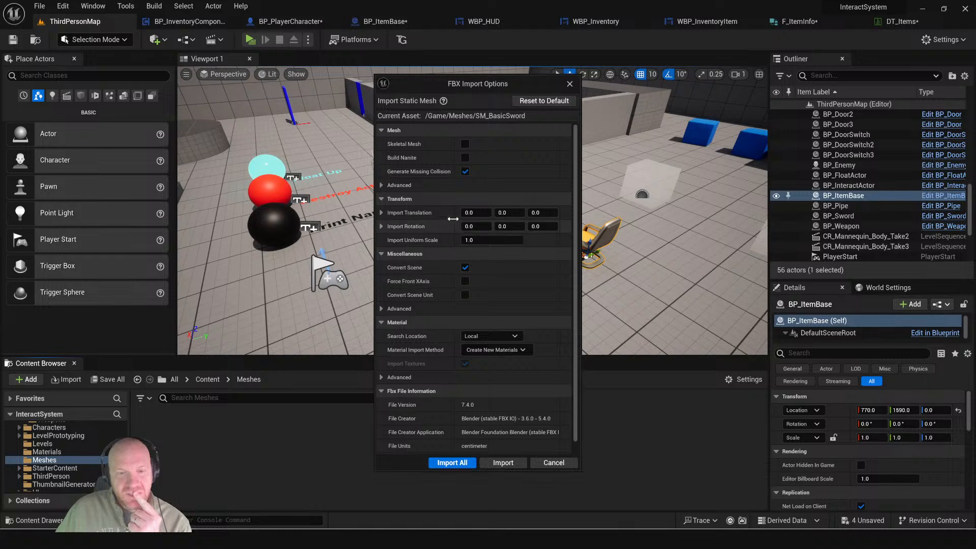
pyautogui.scroll(-2, 482, 401)
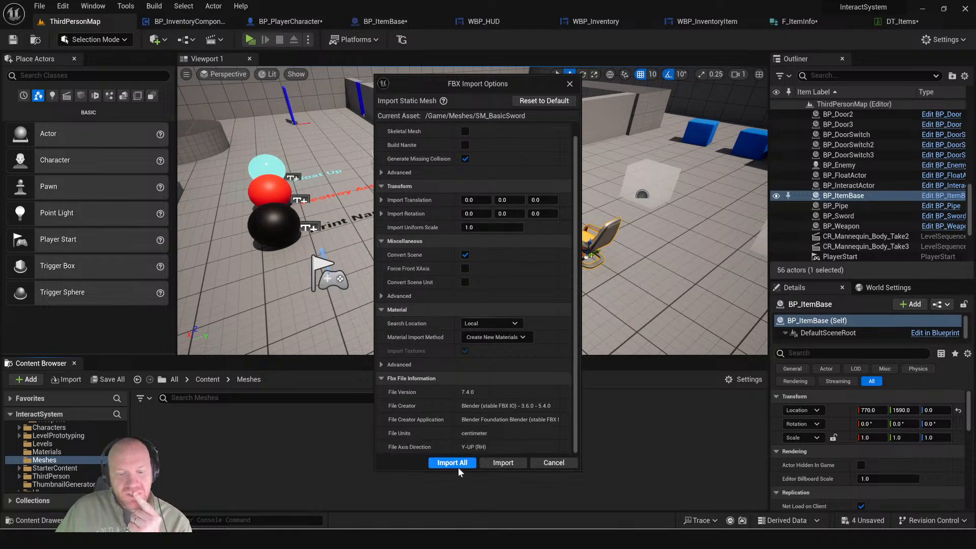
pyautogui.click(457, 466)
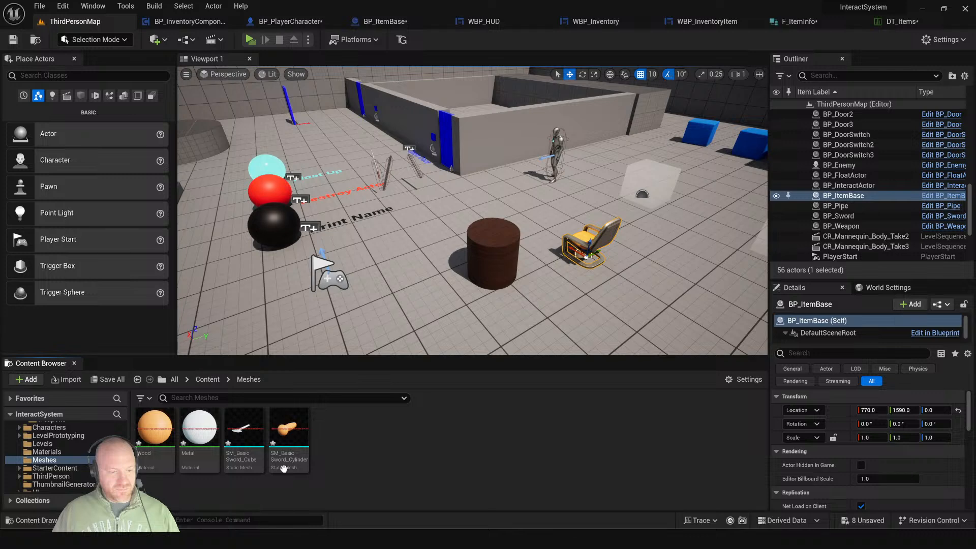
# Step: Choose SM_BasicSword for import into the Meshes folder again and set its material import method to Do Not Create Material
pyautogui.rightClick(316, 437)
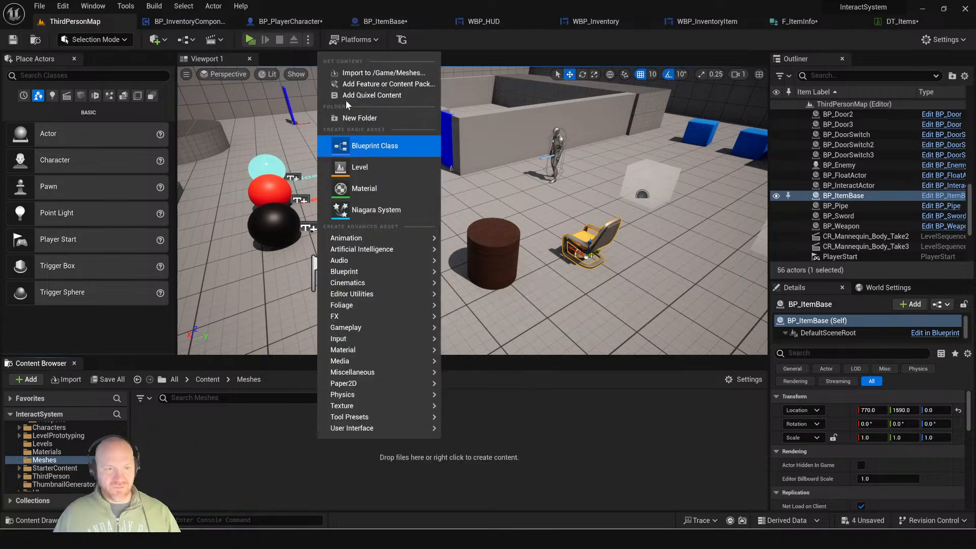
pyautogui.click(377, 73)
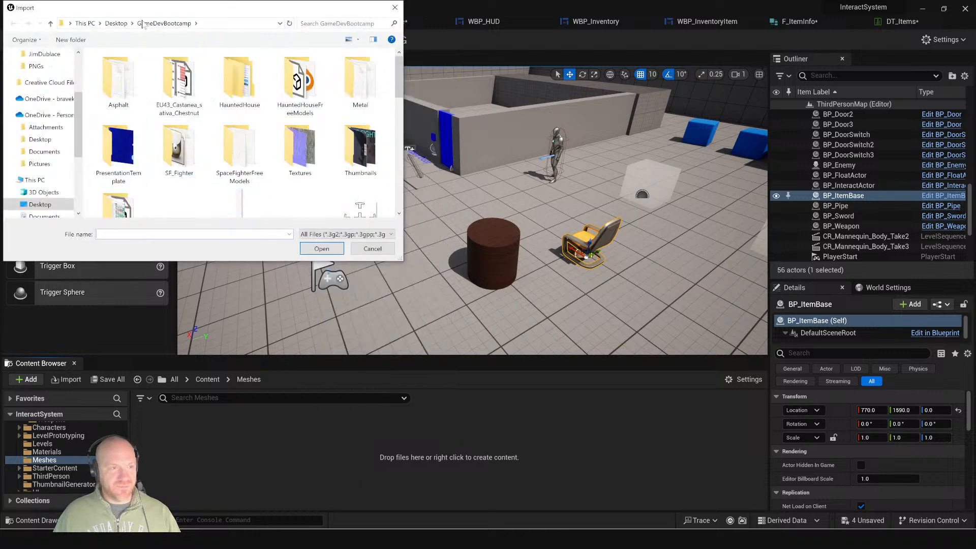
pyautogui.moveTo(152, 8); pyautogui.dragTo(0, 145)
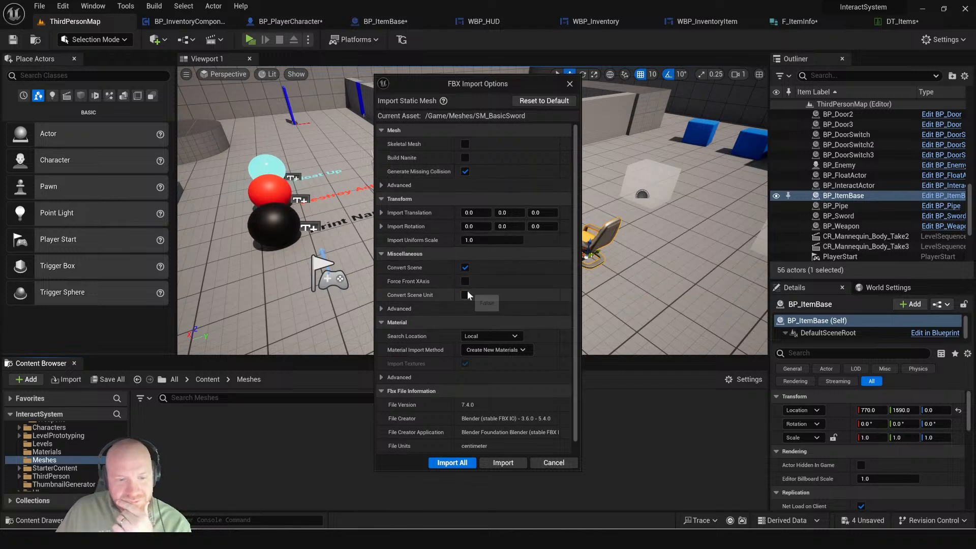
pyautogui.scroll(-1, 470, 290)
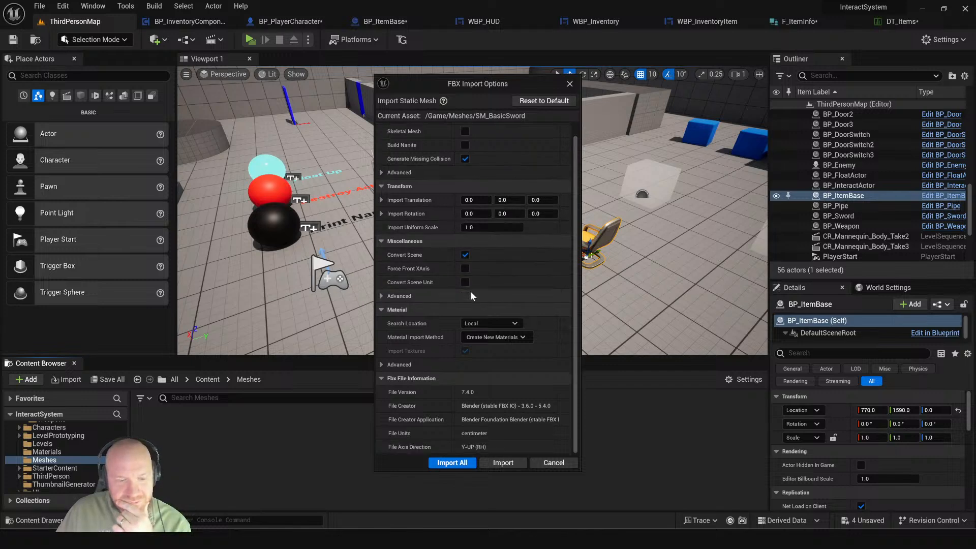
pyautogui.click(510, 338)
pyautogui.click(501, 377)
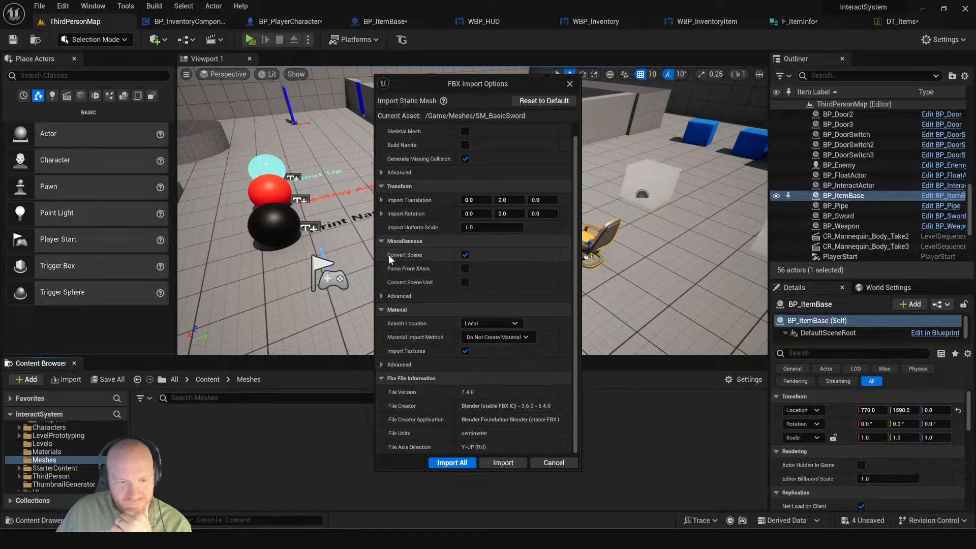
# Step: Enable Combine Meshes in the advanced mesh import options and import the sword
pyautogui.click(381, 297)
pyautogui.click(382, 297)
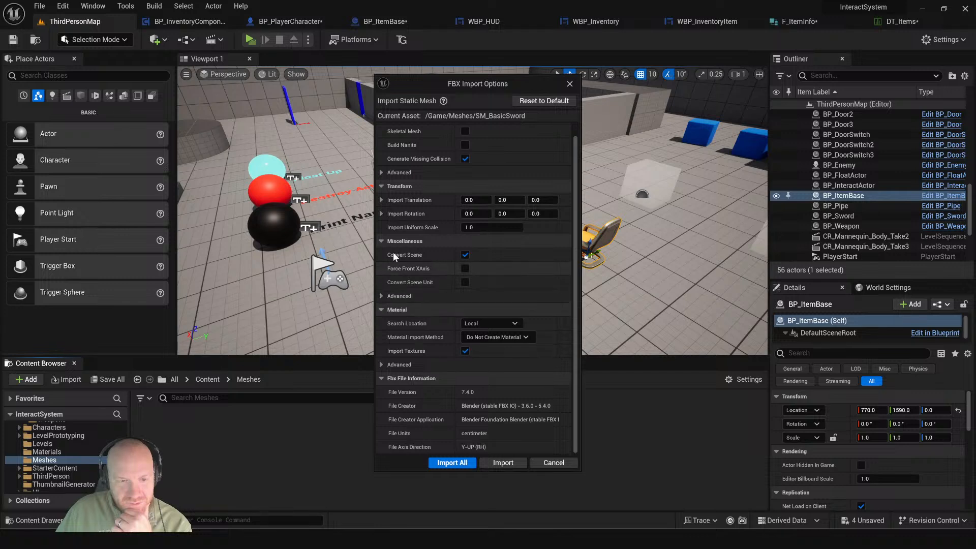
pyautogui.click(382, 172)
pyautogui.click(465, 283)
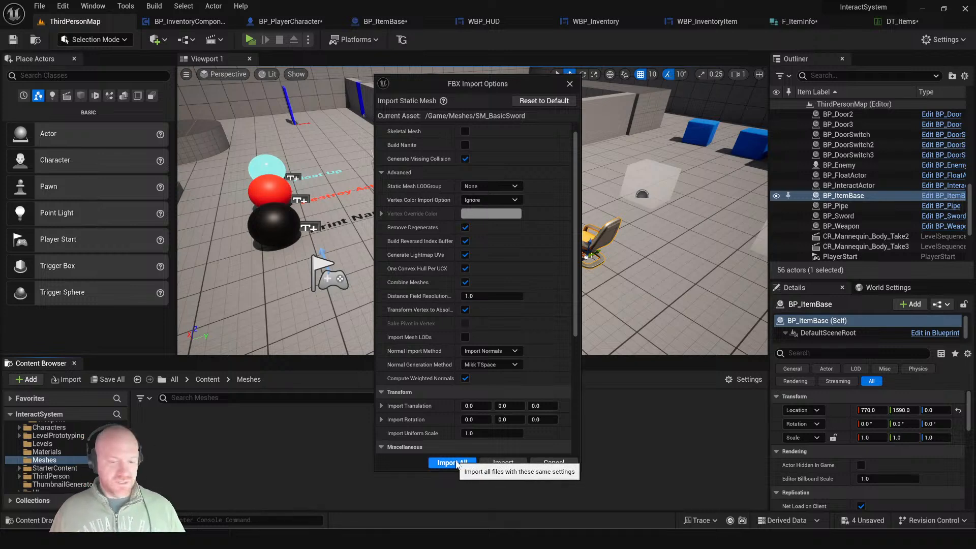
pyautogui.click(457, 463)
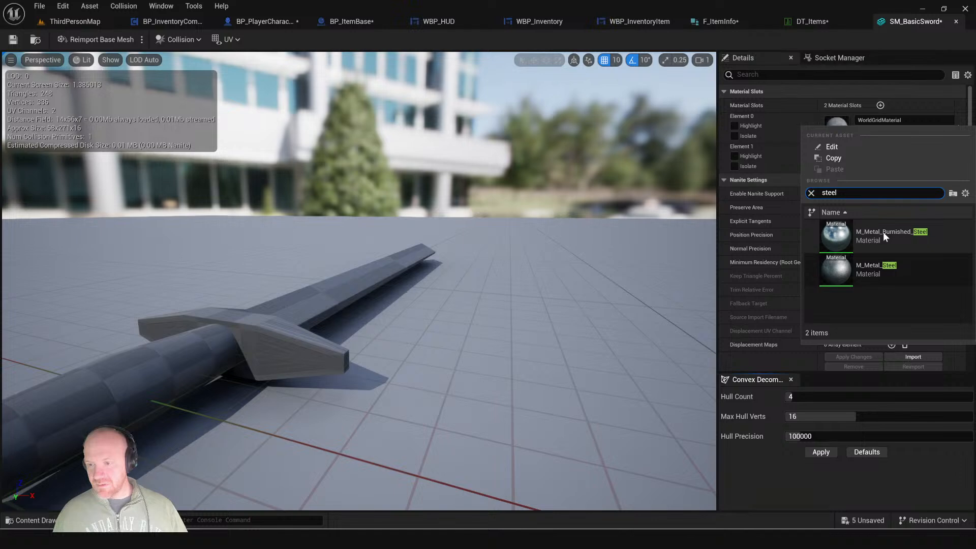
# Step: Assign M_Metal_Burnished_Steel to the sword mesh's Metal slot and M_Wood_Walnut to its Wood slot
pyautogui.click(883, 232)
pyautogui.click(916, 120)
pyautogui.write('wood')
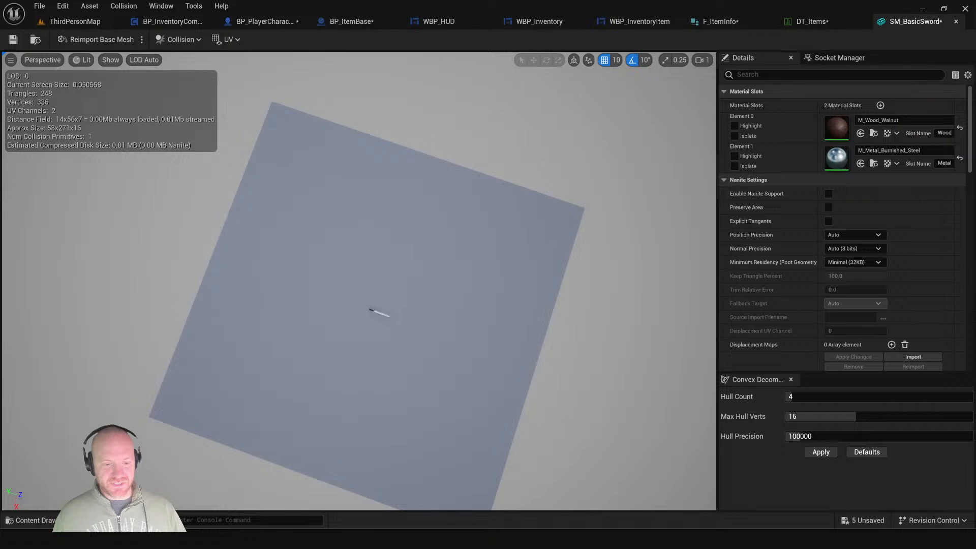
pyautogui.moveTo(358, 281); pyautogui.dragTo(259, 281, button='right')
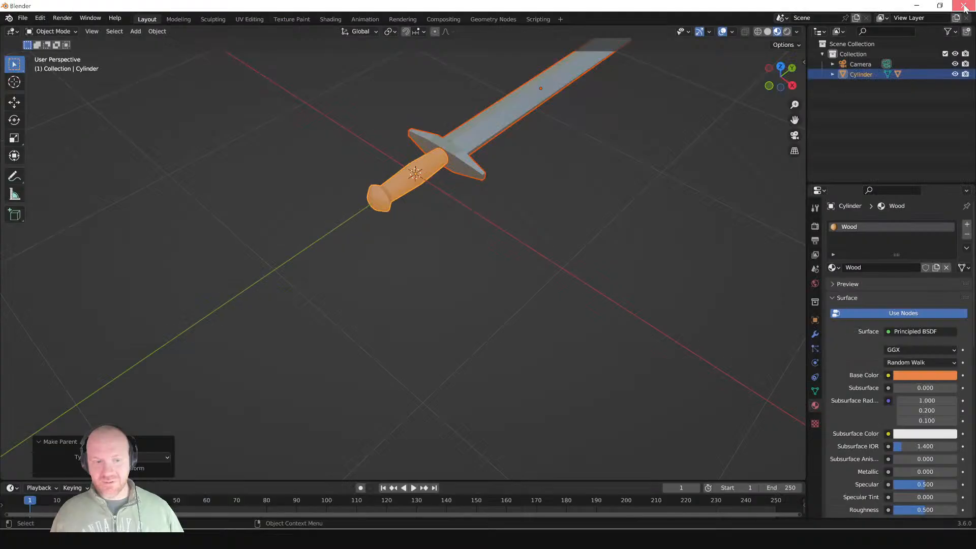
# Step: Switch to Blender and close it, saving the scene as BasicSword in the Desktop's GameDevBootcamp folder
pyautogui.click(963, 5)
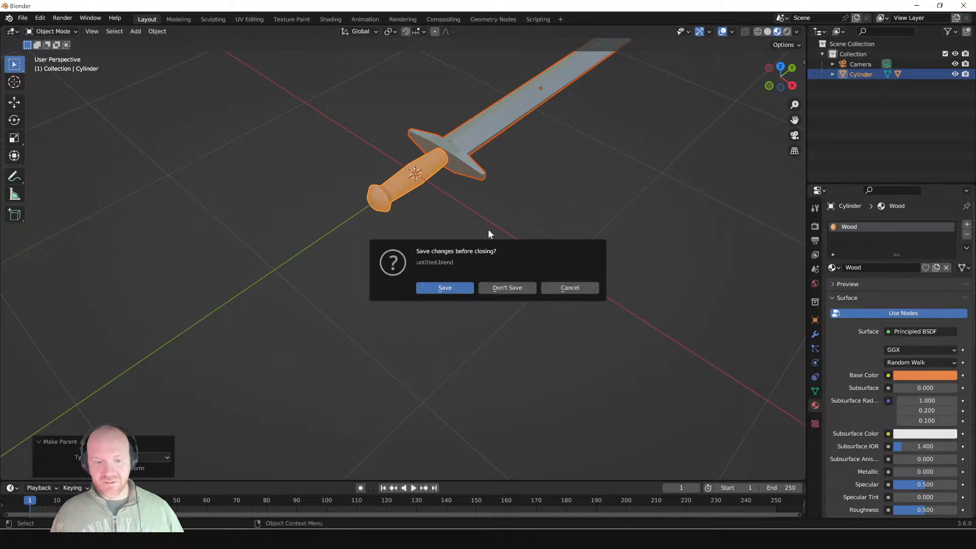
pyautogui.click(459, 288)
pyautogui.click(174, 245)
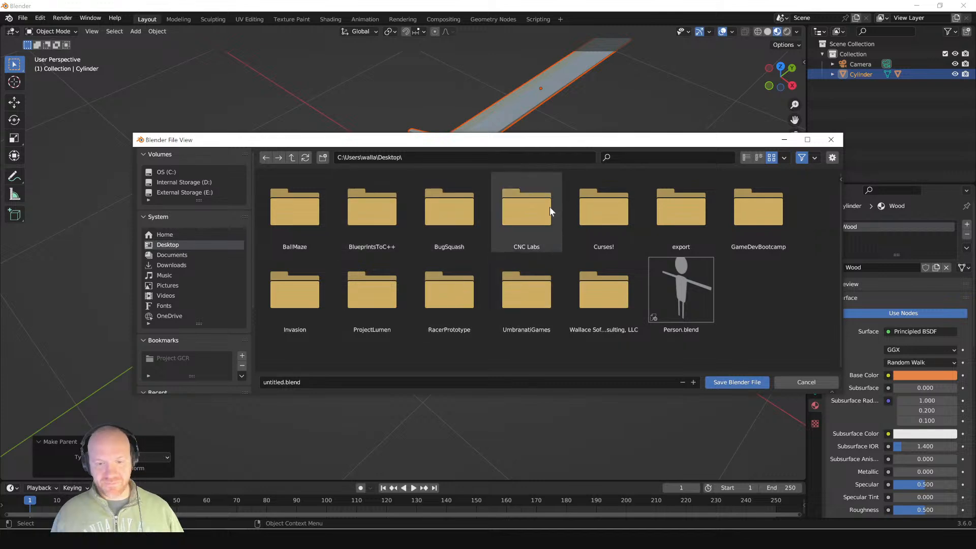
pyautogui.click(757, 207)
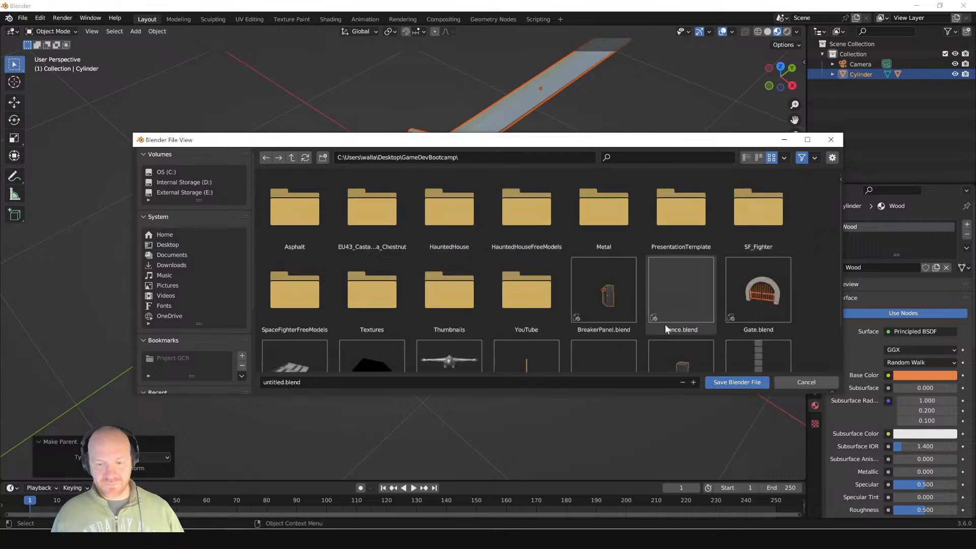
pyautogui.click(569, 383)
pyautogui.write('BasicSword')
pyautogui.press('Return')
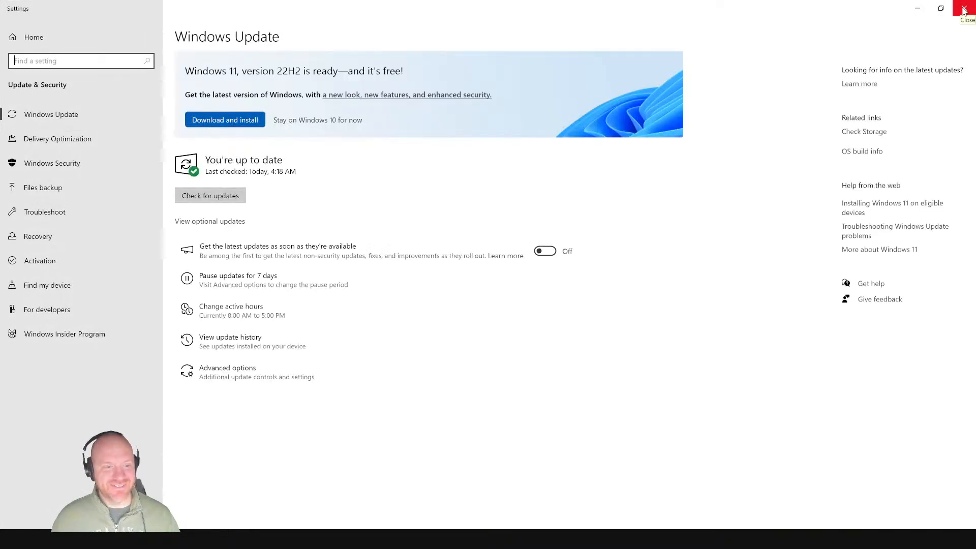
# Step: Close Windows Settings and save all modified assets in the Unreal project
pyautogui.click(965, 10)
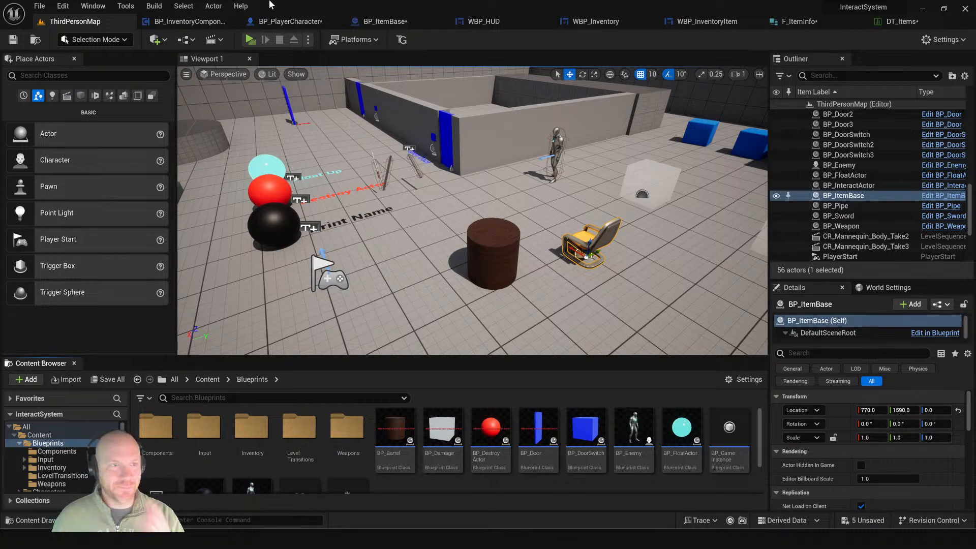
pyautogui.click(48, 9)
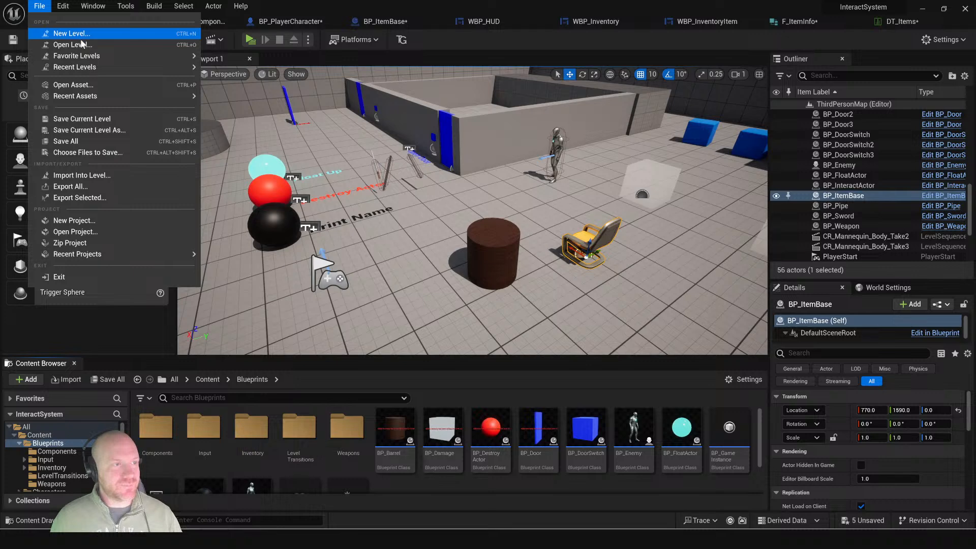
pyautogui.click(99, 141)
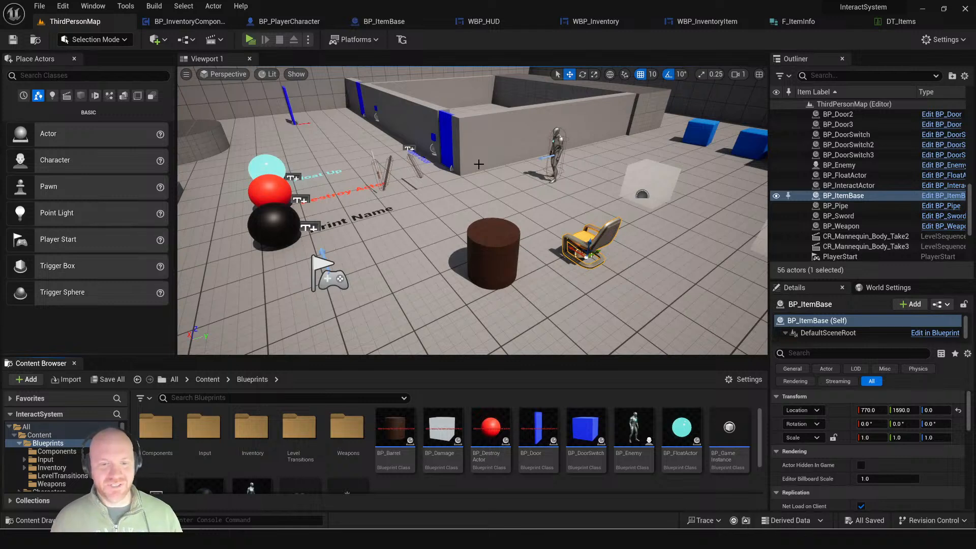
pyautogui.click(504, 237)
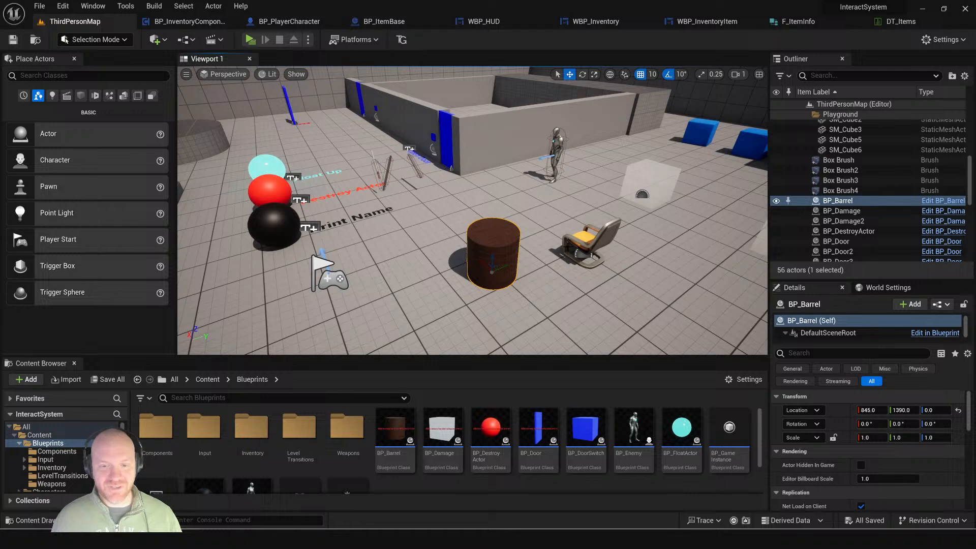
pyautogui.click(574, 246)
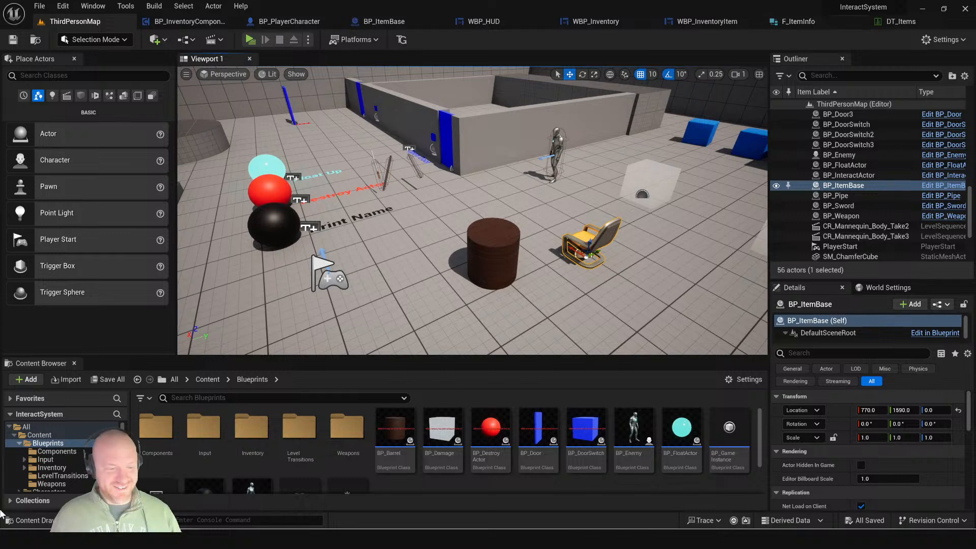
# Step: Open the SM_BasicSword mesh from the Content/Meshes folder in the thumbnail generator
pyautogui.click(203, 380)
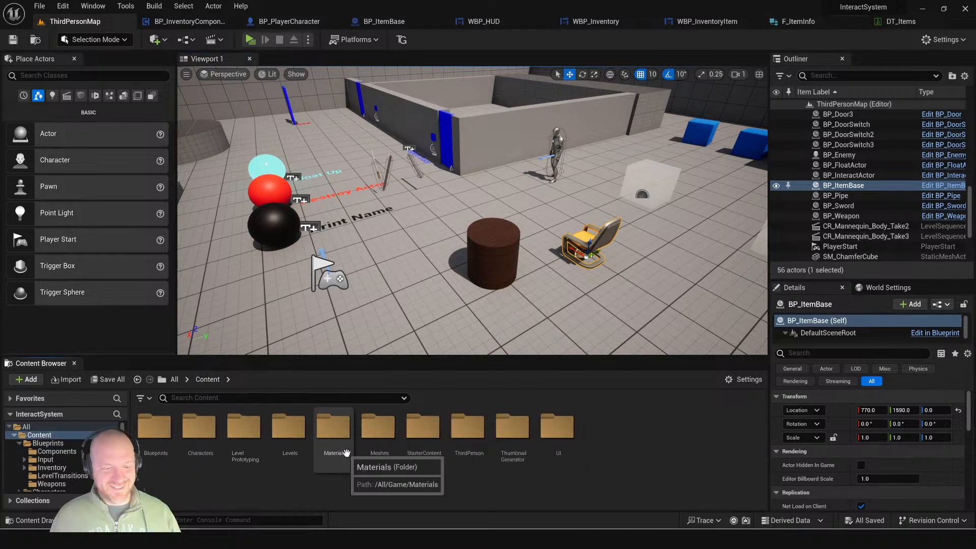
pyautogui.doubleClick(378, 429)
pyautogui.click(156, 432)
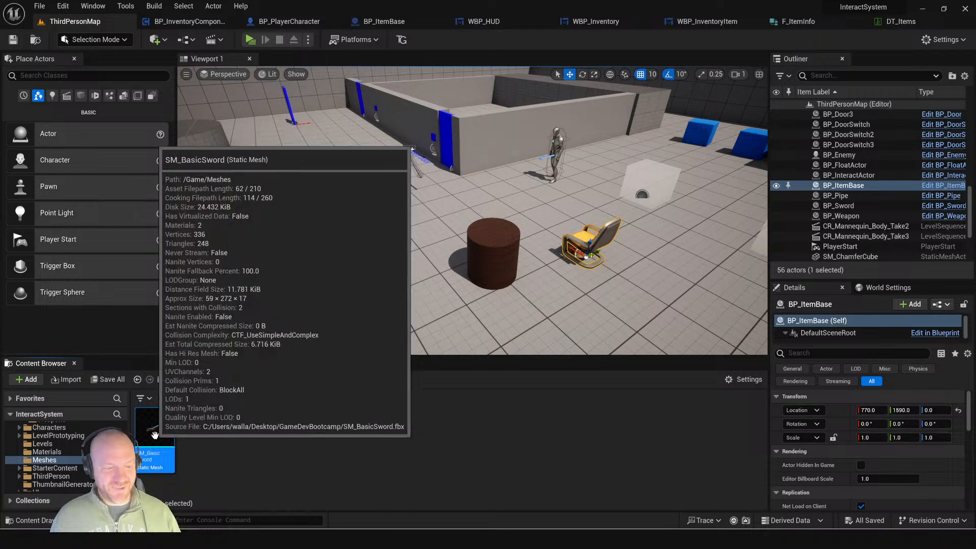
pyautogui.rightClick(155, 433)
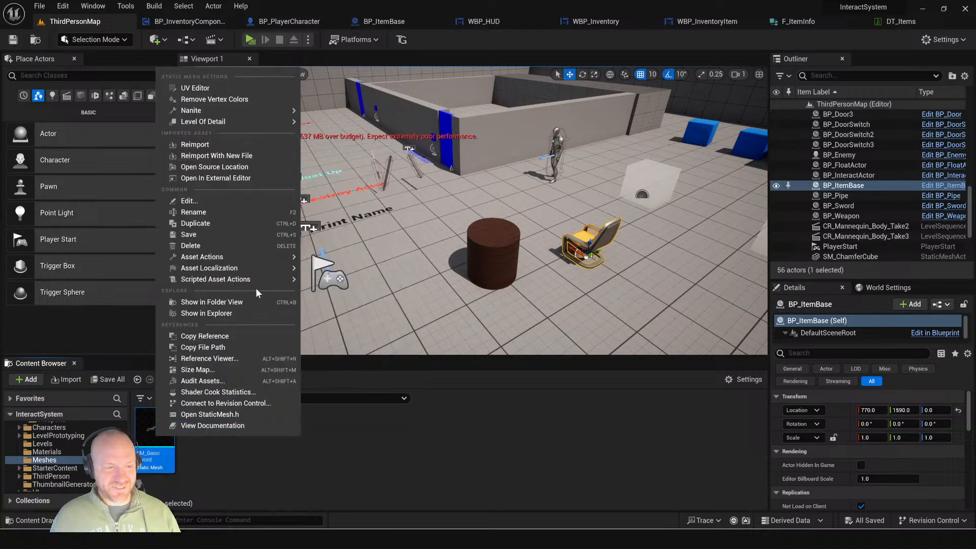
pyautogui.moveTo(255, 287)
pyautogui.click(356, 283)
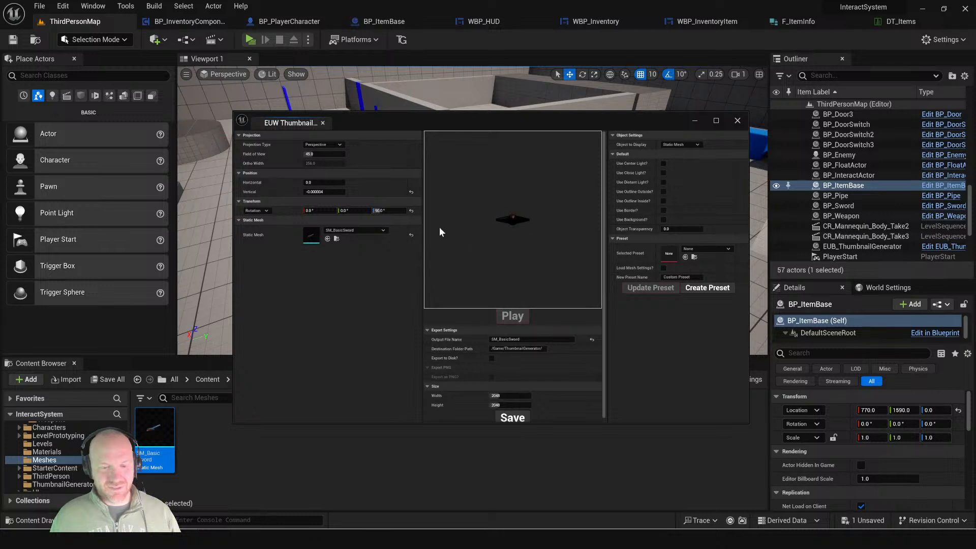
# Step: Set the sword's rotation for the thumbnail to 90° on X, 0° on Y and 90° on Z
pyautogui.click(400, 212)
pyautogui.write('0')
pyautogui.press('Return')
pyautogui.moveTo(381, 211)
pyautogui.mouseDown()
pyautogui.moveTo(422, 215)
pyautogui.moveTo(379, 215)
pyautogui.mouseUp()
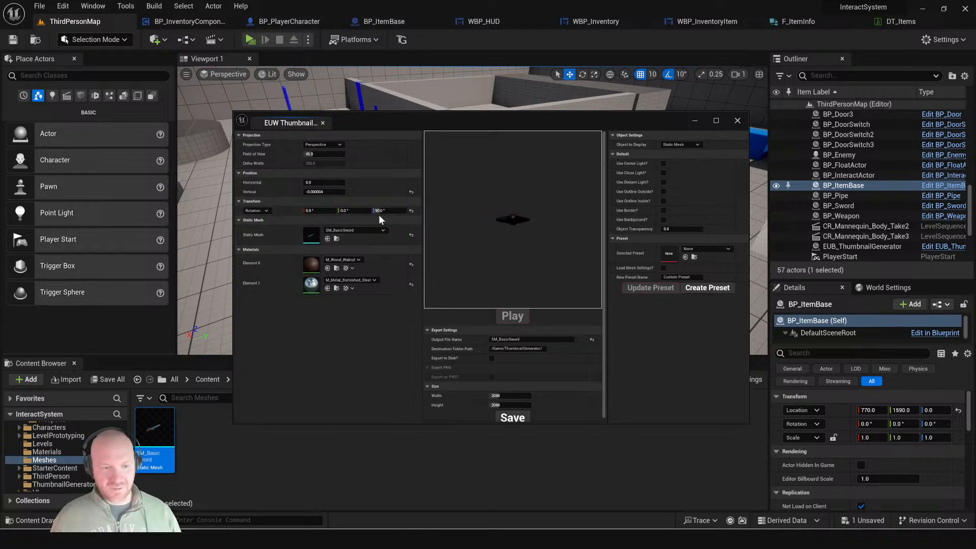
pyautogui.moveTo(350, 211); pyautogui.dragTo(357, 212)
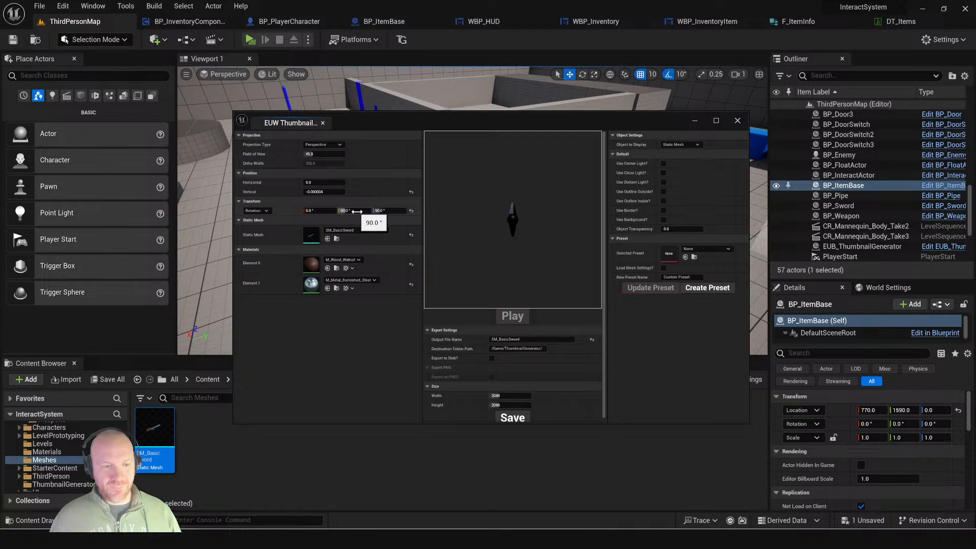
pyautogui.click(357, 212)
pyautogui.write('0')
pyautogui.press('Return')
pyautogui.click(316, 211)
pyautogui.write('90')
pyautogui.press('Return')
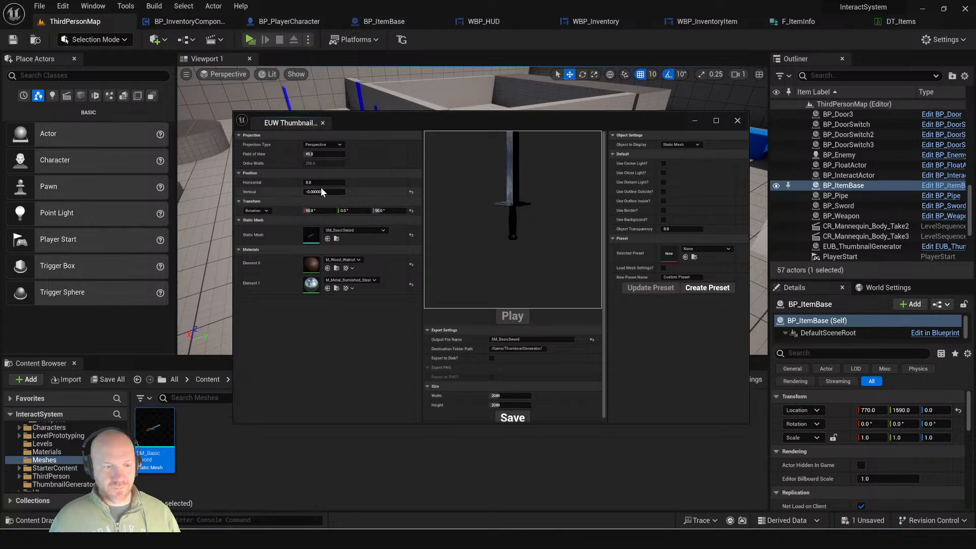
# Step: Shift the sword's vertical position to about -97.9 and tilt it diagonally to about 318.7° on Y
pyautogui.moveTo(320, 191)
pyautogui.mouseDown()
pyautogui.moveTo(300, 192)
pyautogui.moveTo(314, 191)
pyautogui.mouseUp()
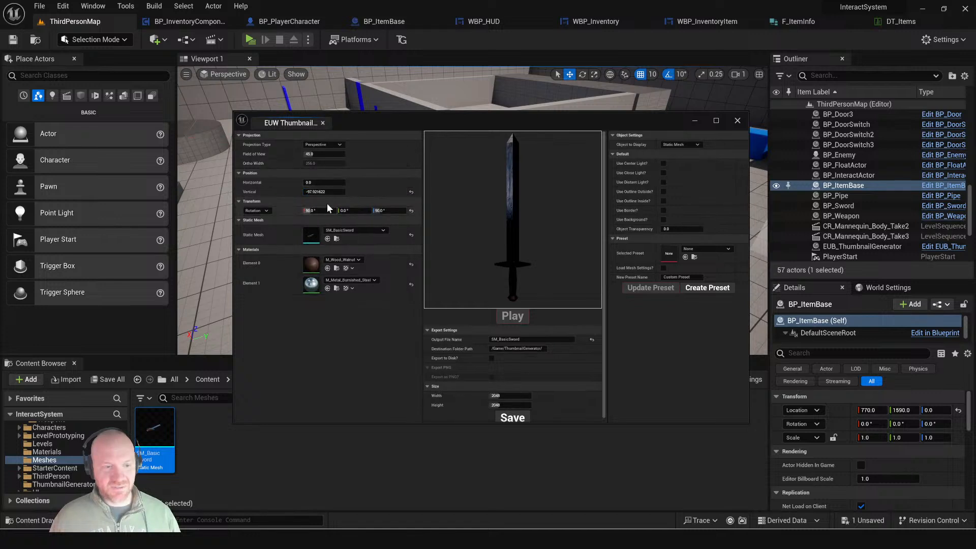
pyautogui.click(347, 211)
pyautogui.moveTo(347, 210); pyautogui.dragTo(325, 211)
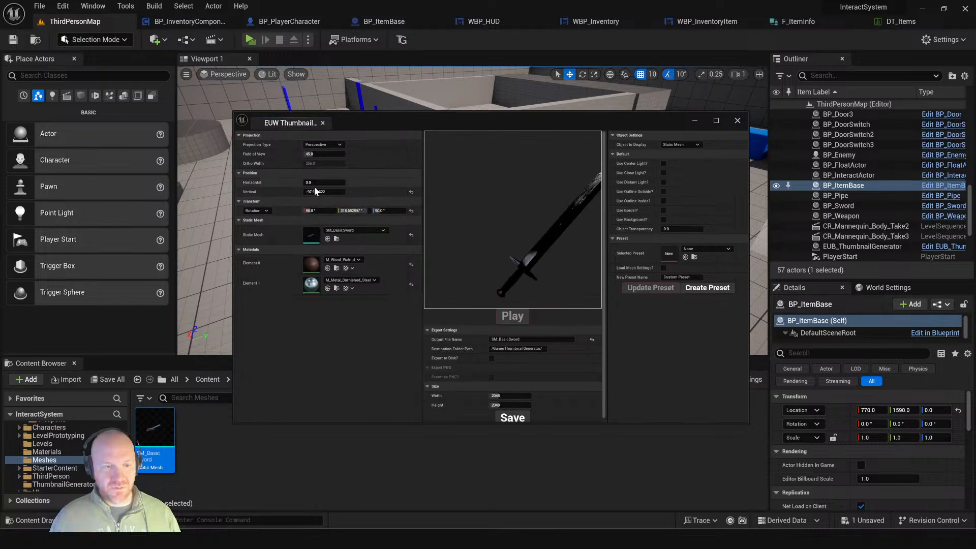
# Step: Centre the tilted sword in the preview at about -65 horizontal and -83 vertical
pyautogui.moveTo(324, 182)
pyautogui.mouseDown()
pyautogui.moveTo(334, 183)
pyautogui.moveTo(322, 182)
pyautogui.mouseUp()
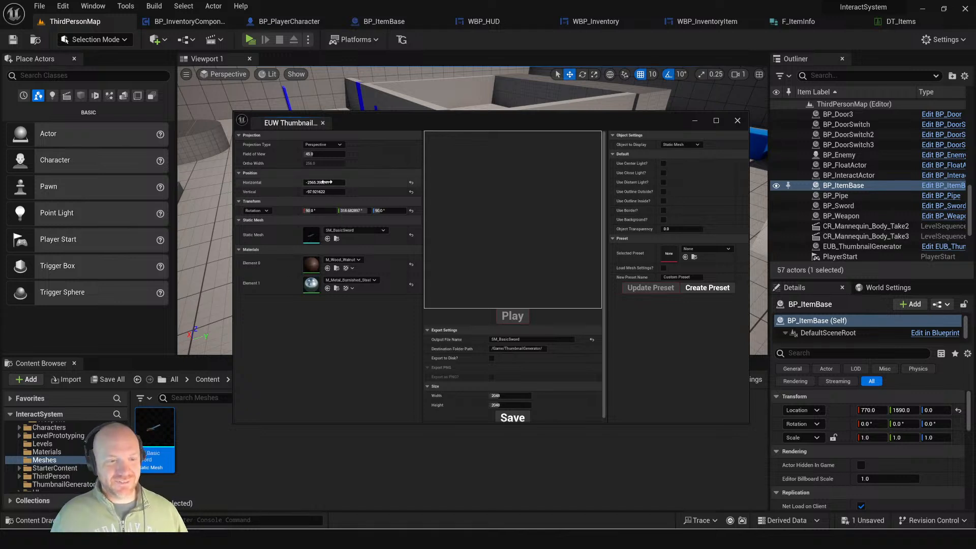
pyautogui.moveTo(324, 182); pyautogui.dragTo(254, 182)
pyautogui.moveTo(324, 182)
pyautogui.mouseDown()
pyautogui.moveTo(305, 182)
pyautogui.moveTo(318, 182)
pyautogui.mouseUp()
pyautogui.click(325, 183)
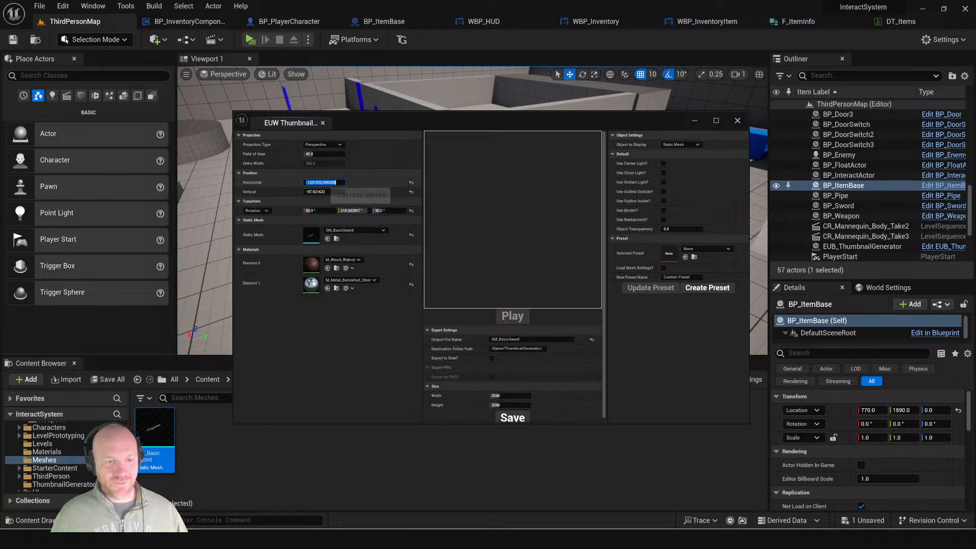
pyautogui.write('0')
pyautogui.press('Return')
pyautogui.moveTo(326, 183)
pyautogui.mouseDown()
pyautogui.moveTo(308, 183)
pyautogui.moveTo(323, 191)
pyautogui.mouseUp()
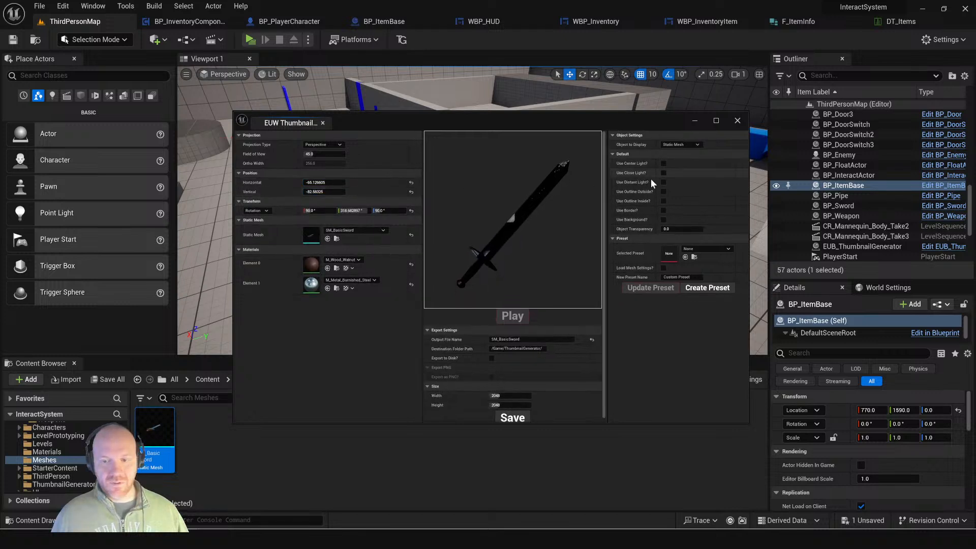
# Step: Try the close light, the center light and the outside outline on the sword preview
pyautogui.click(665, 173)
pyautogui.click(664, 173)
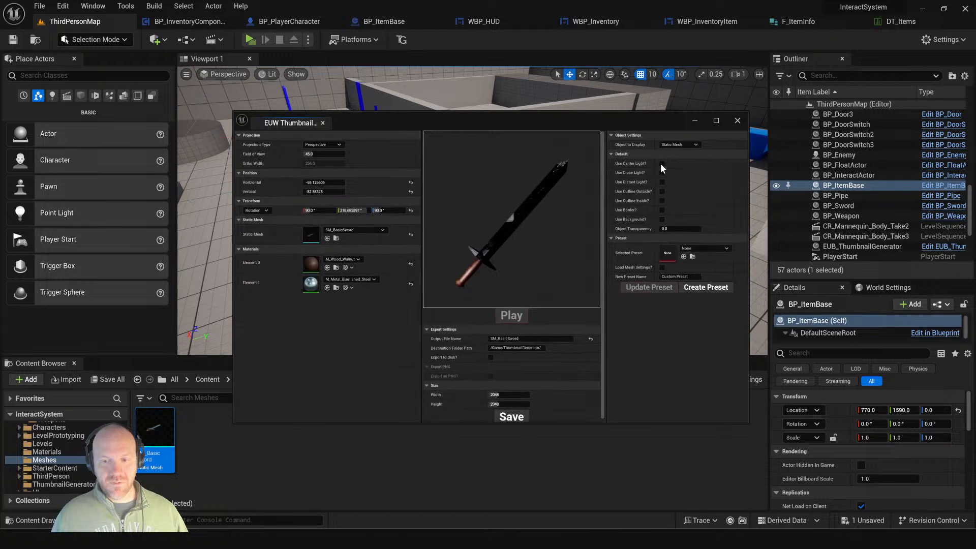
pyautogui.click(664, 164)
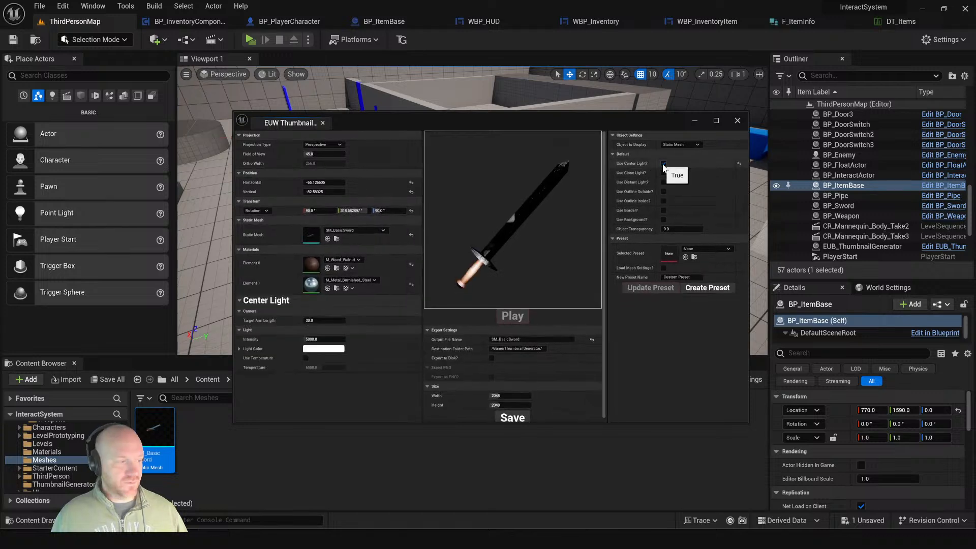
pyautogui.click(663, 164)
pyautogui.click(663, 192)
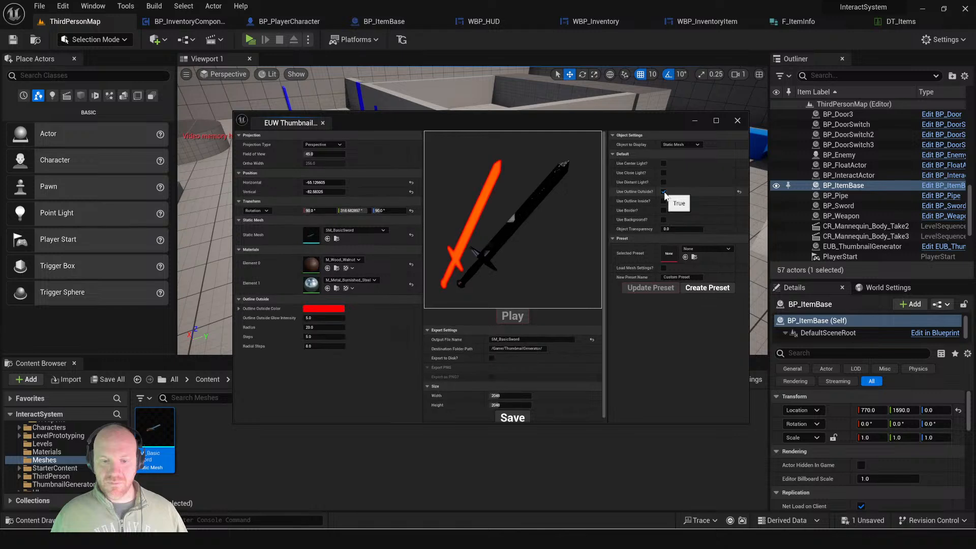
pyautogui.click(664, 191)
# Step: Enable the distant light and the inside outline for the sword's thumbnail
pyautogui.click(663, 182)
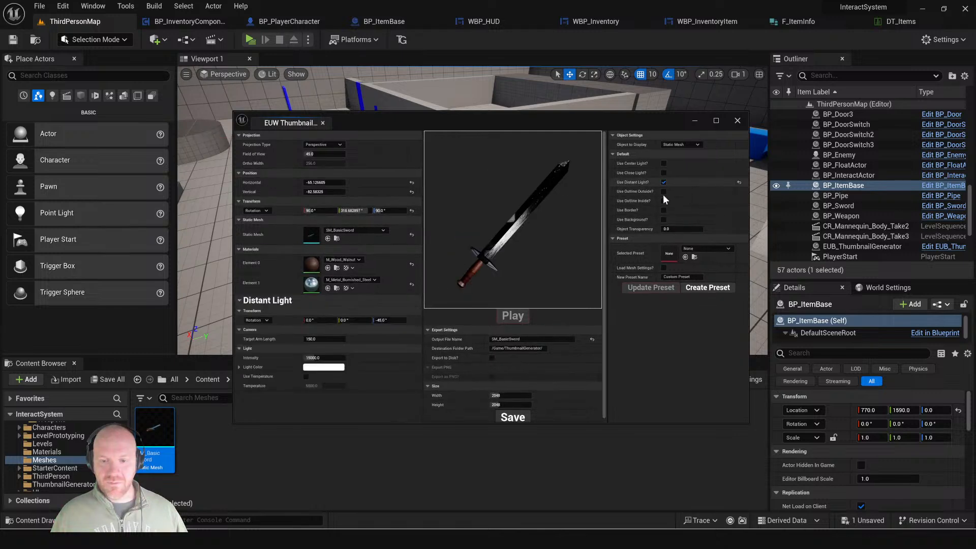
pyautogui.click(664, 200)
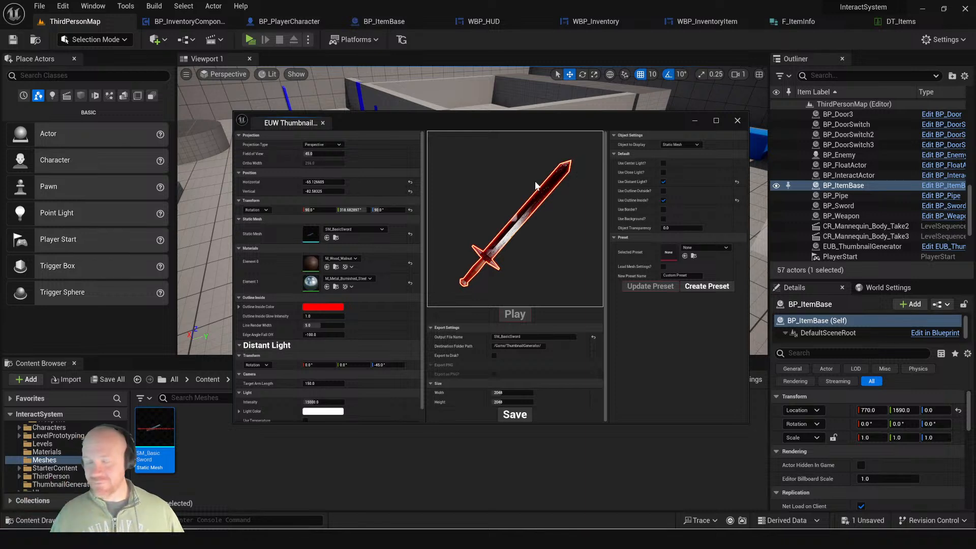
# Step: Set the thumbnail's export size to 1024 wide by 1024 high
pyautogui.click(511, 393)
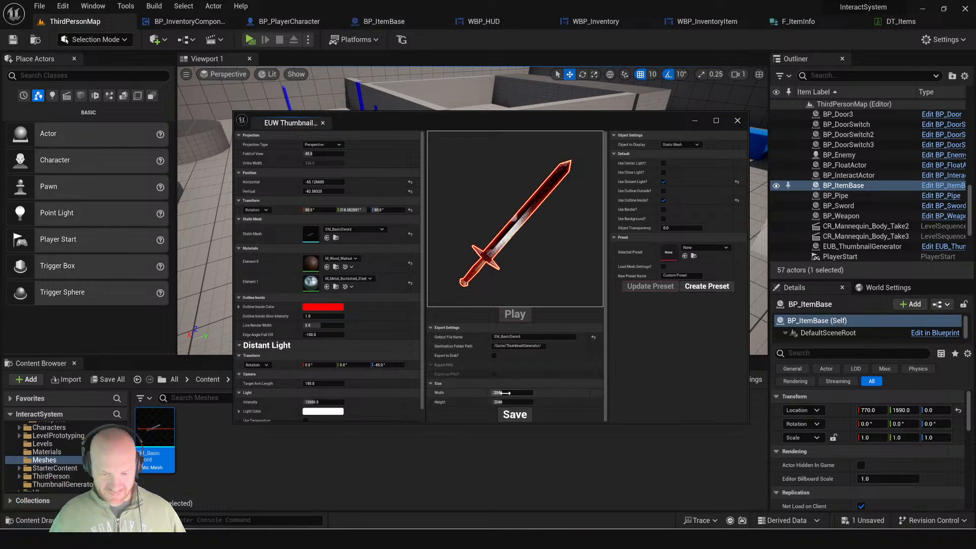
pyautogui.write('10')
pyautogui.press('Return')
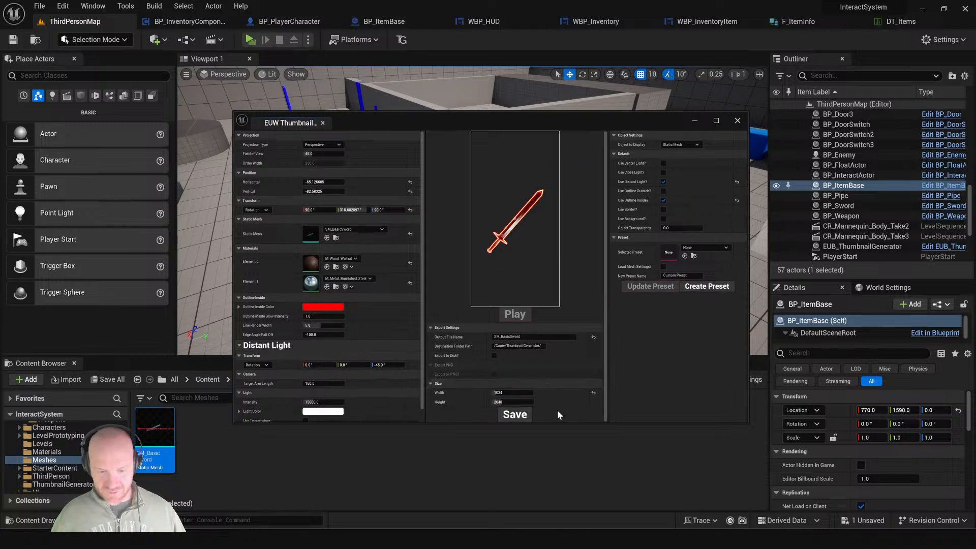
pyautogui.click(531, 402)
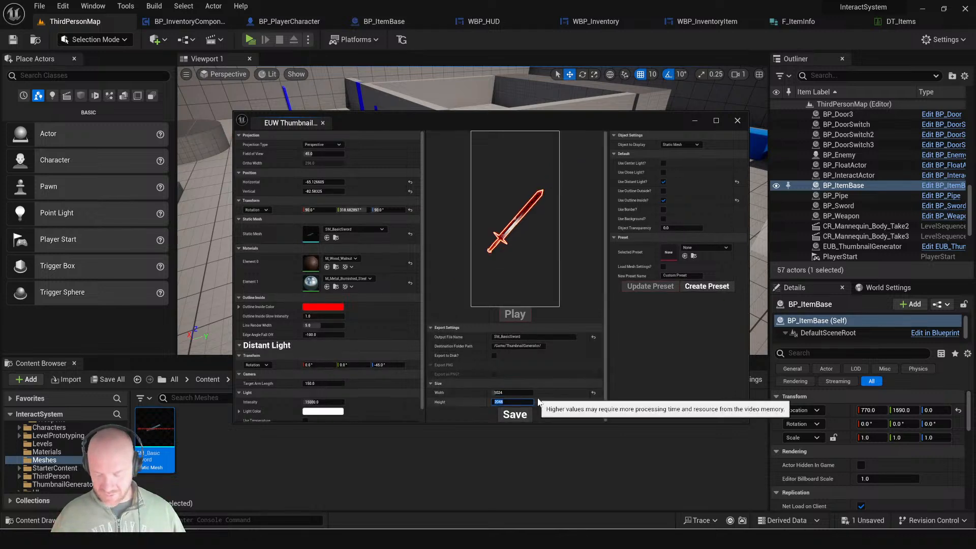
pyautogui.press('Return')
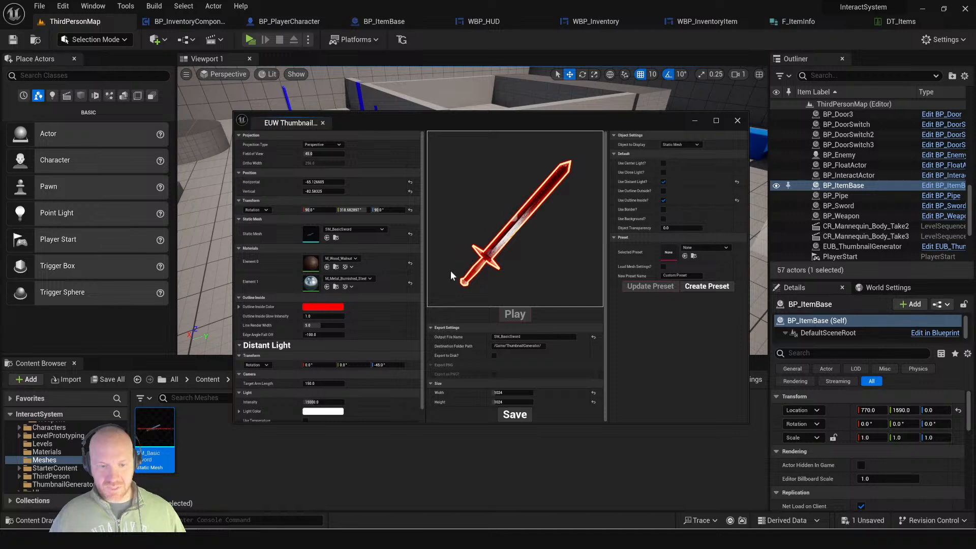
# Step: Set the inside outline's color to green (hex sRGB 00FF3DFF) and its line render width to 1
pyautogui.click(324, 307)
pyautogui.click(359, 385)
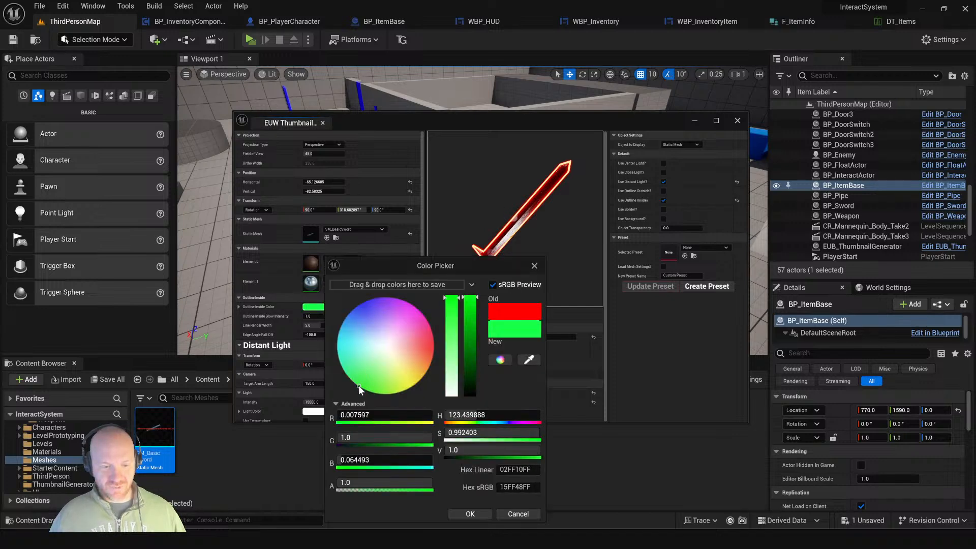
pyautogui.moveTo(359, 385); pyautogui.dragTo(358, 387)
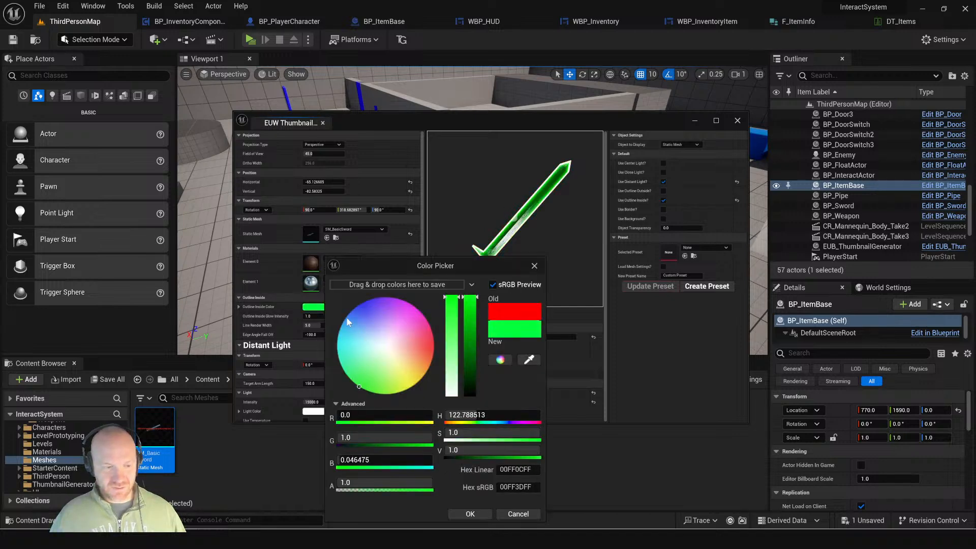
pyautogui.click(467, 513)
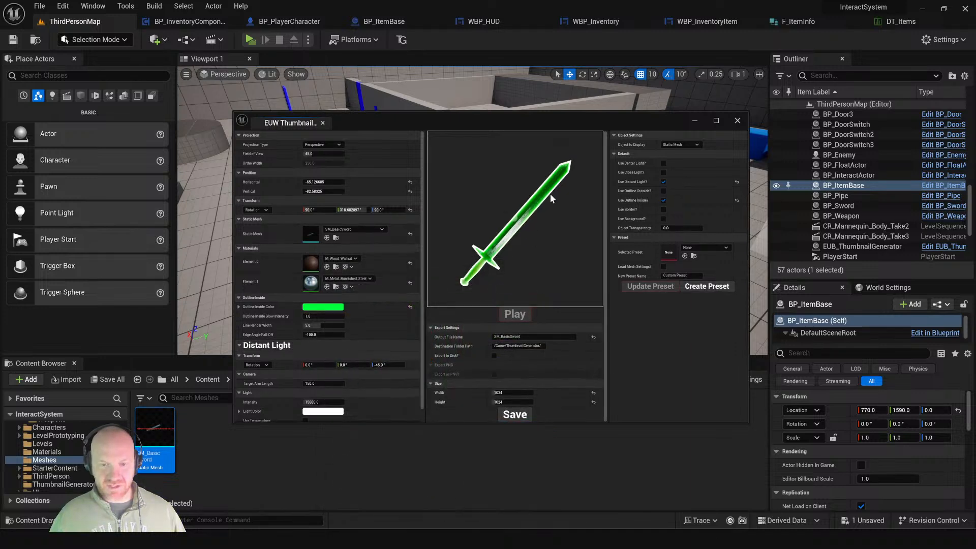
pyautogui.click(324, 325)
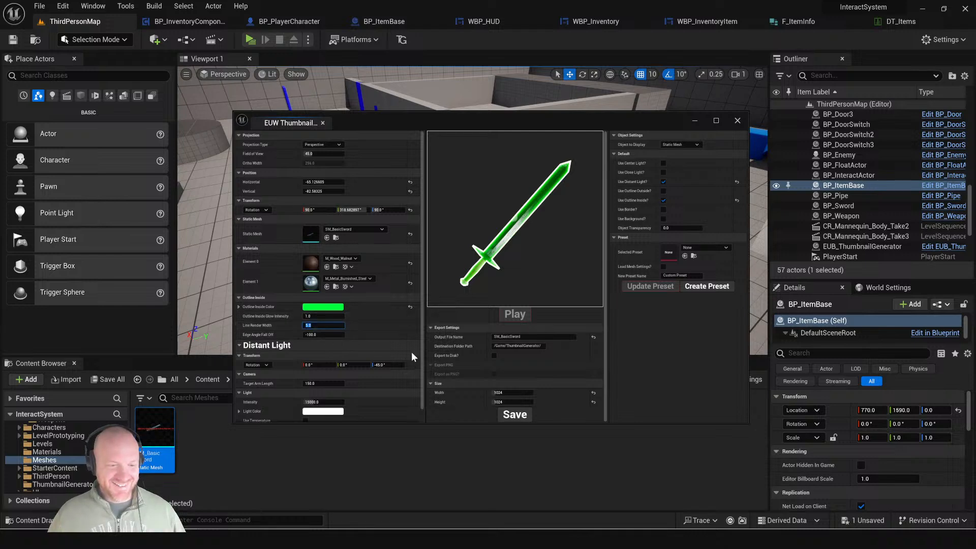
pyautogui.write('1')
pyautogui.press('Return')
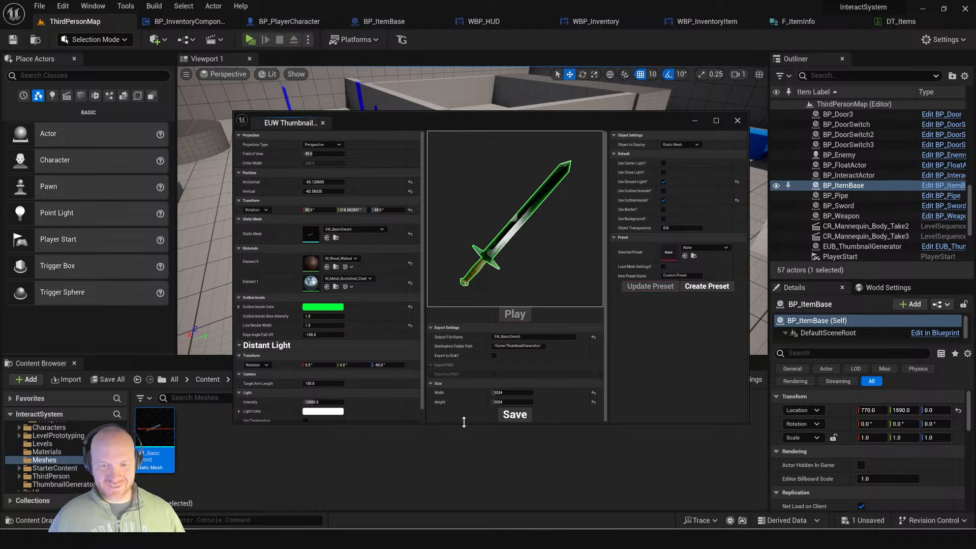
# Step: Save the thumbnail as the SM_BasicSword texture and inspect it in the texture editor
pyautogui.click(515, 415)
pyautogui.click(509, 282)
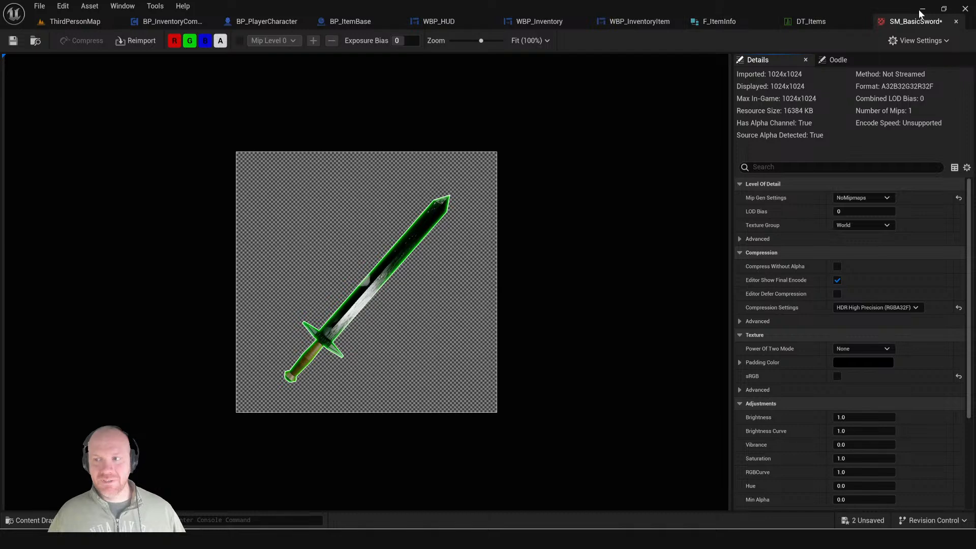
pyautogui.click(956, 21)
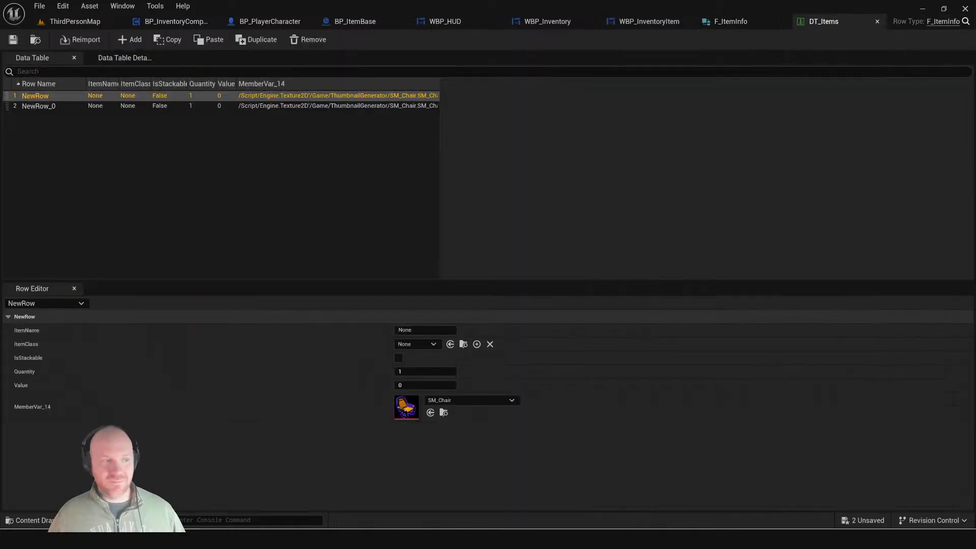
pyautogui.click(100, 106)
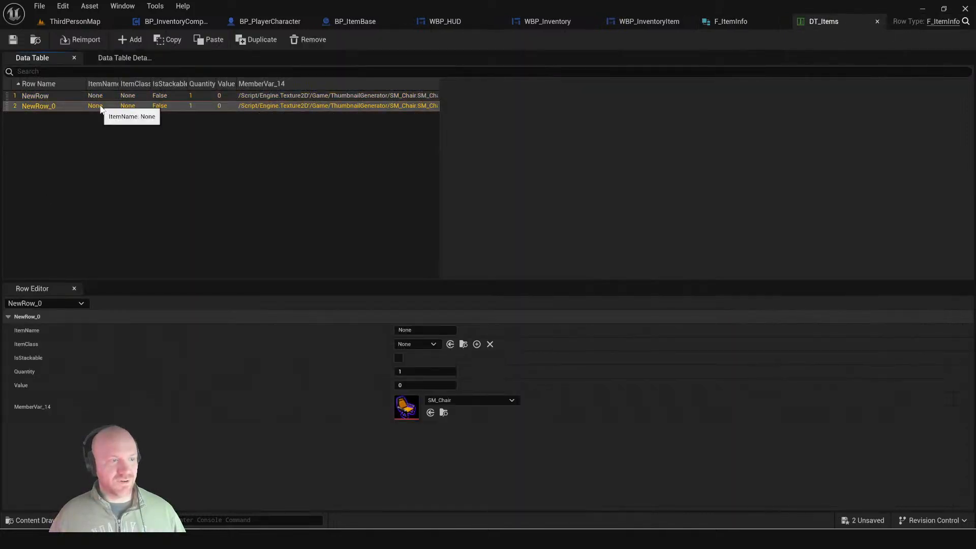
pyautogui.click(411, 330)
pyautogui.doubleClick(410, 330)
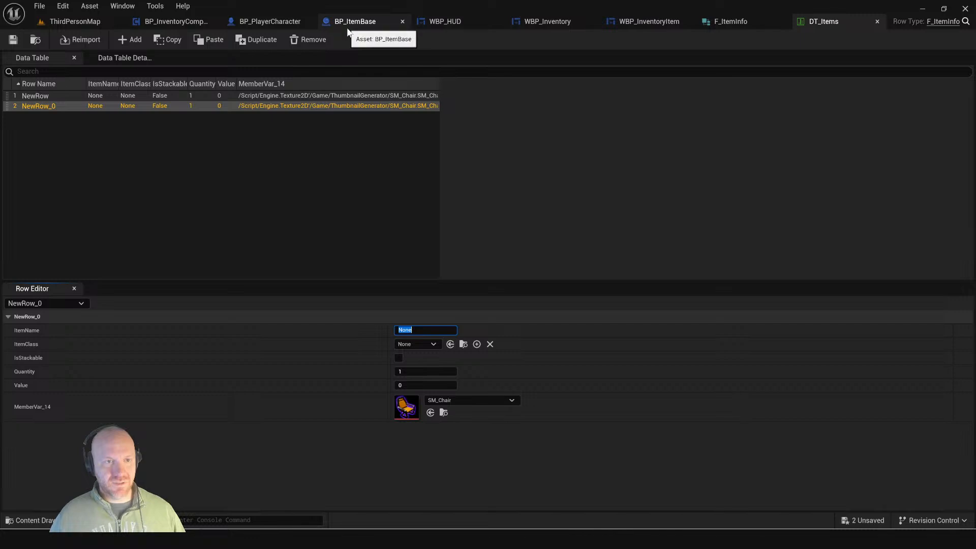
# Step: Return to ThirdPersonMap, close the thumbnail generator and browse to the Content folder
pyautogui.click(75, 21)
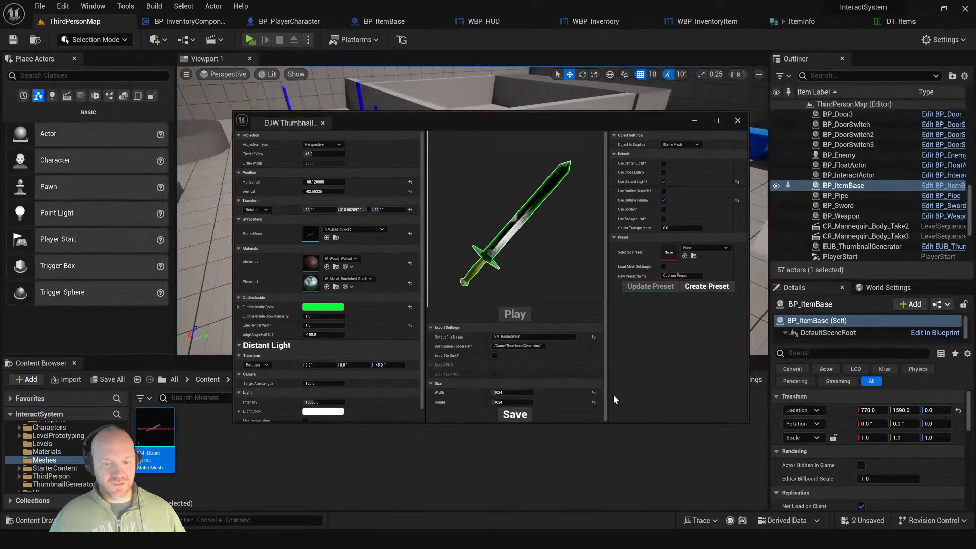
pyautogui.click(737, 120)
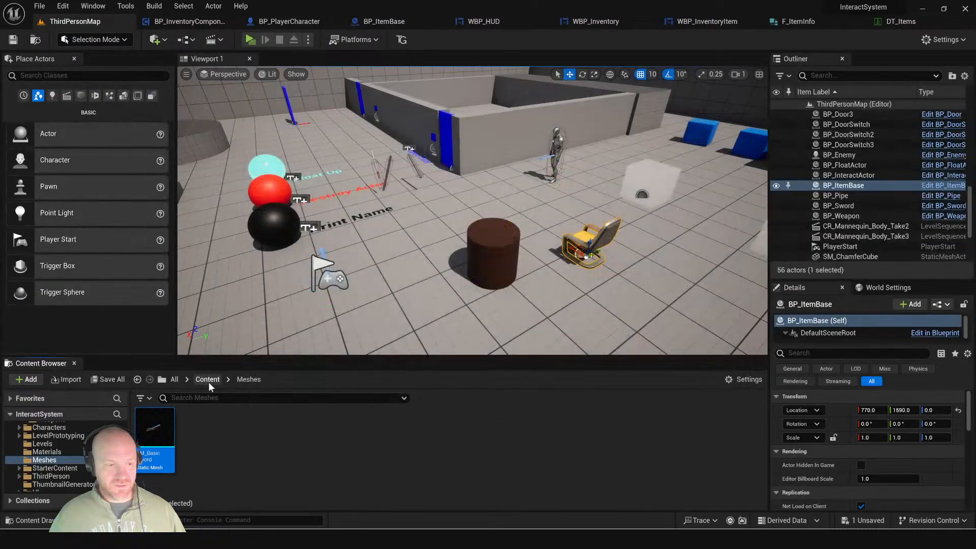
pyautogui.click(208, 380)
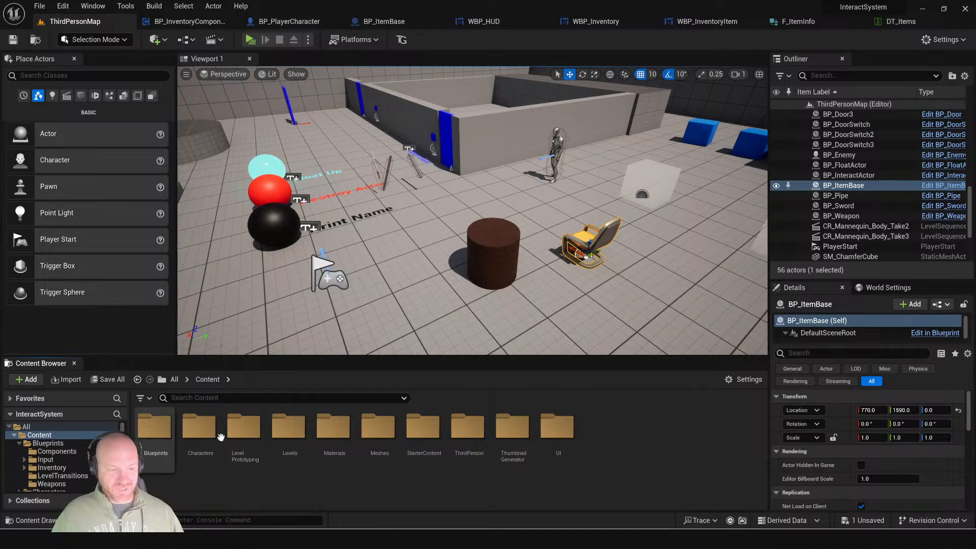
# Step: Force delete the Weapons folder located directly inside the Blueprints folder, including the redirectors it contains
pyautogui.doubleClick(377, 427)
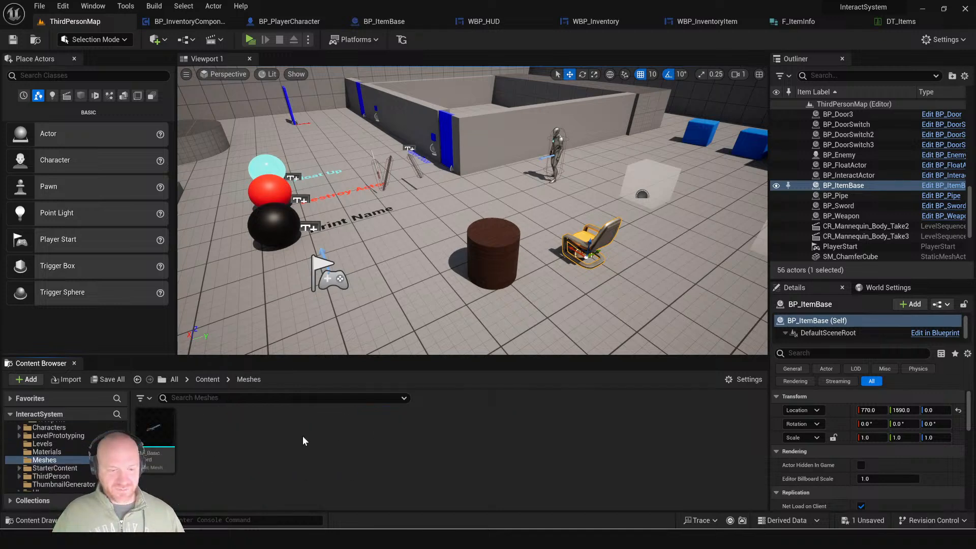
pyautogui.click(208, 380)
pyautogui.doubleClick(155, 427)
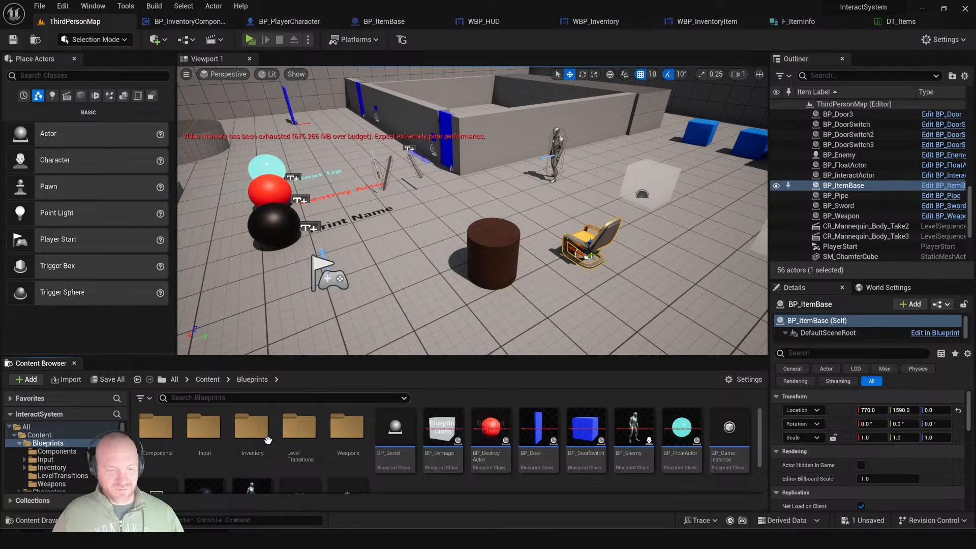
pyautogui.doubleClick(347, 427)
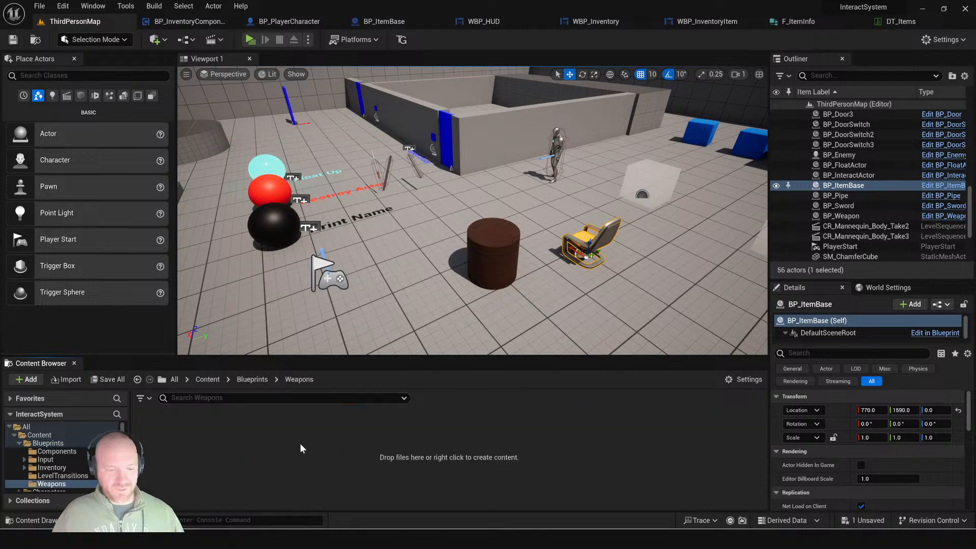
pyautogui.click(254, 382)
pyautogui.click(345, 444)
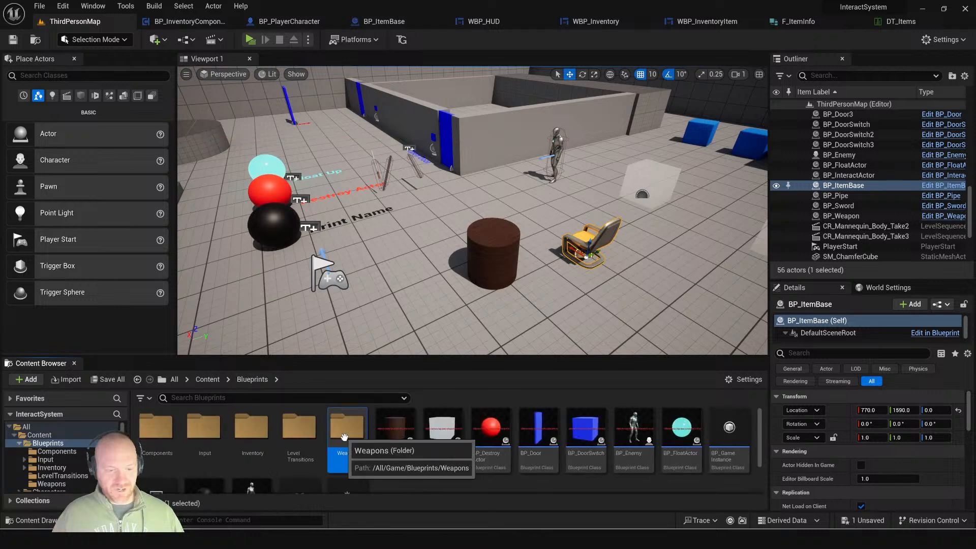
pyautogui.press('Delete')
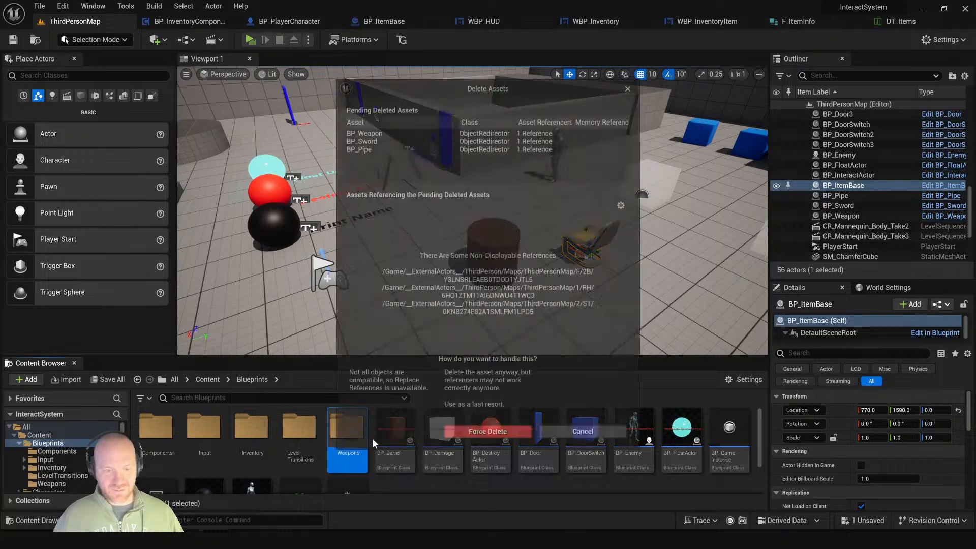
pyautogui.click(476, 433)
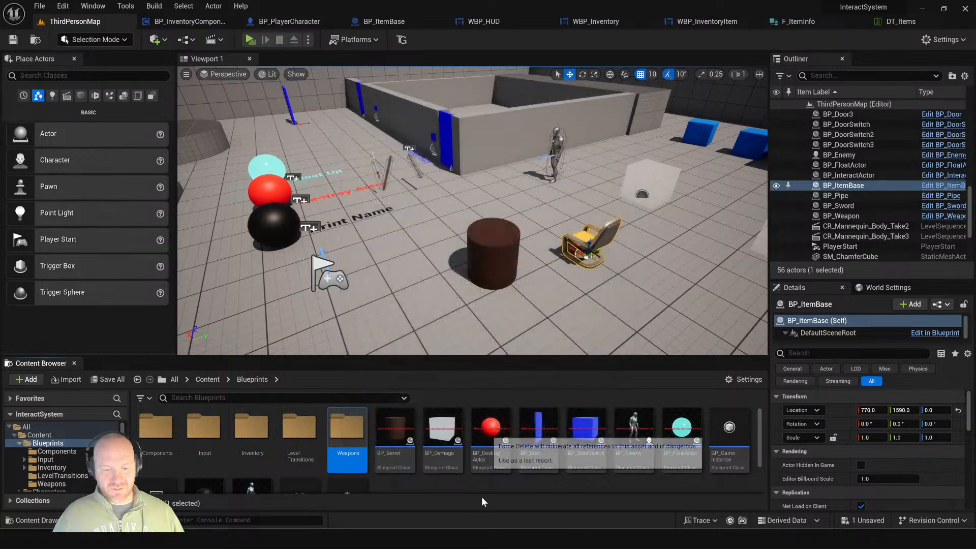
# Step: Open the BP_Weapon blueprint from Blueprints/Inventory/Weapons and examine its capsule and cylinder in the viewport
pyautogui.doubleClick(251, 428)
pyautogui.doubleClick(154, 428)
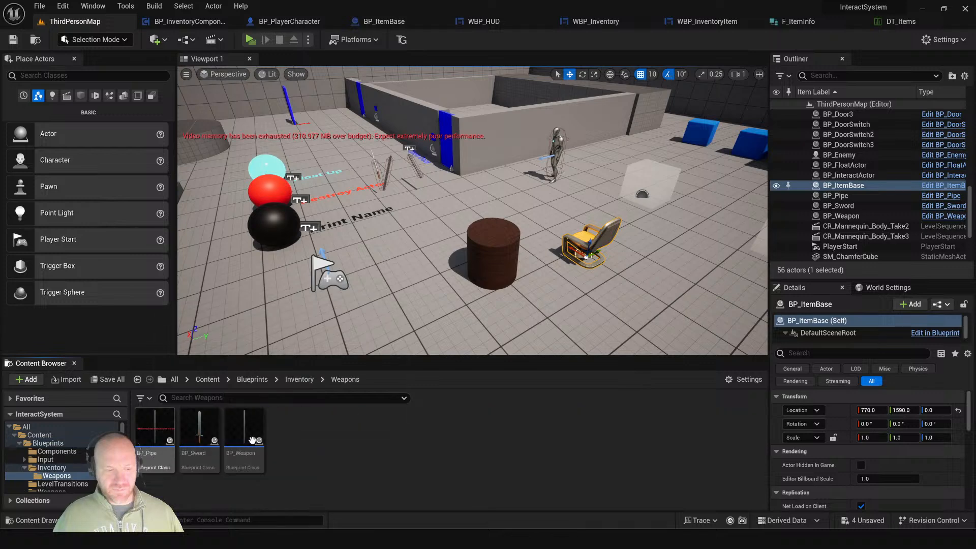
pyautogui.click(198, 428)
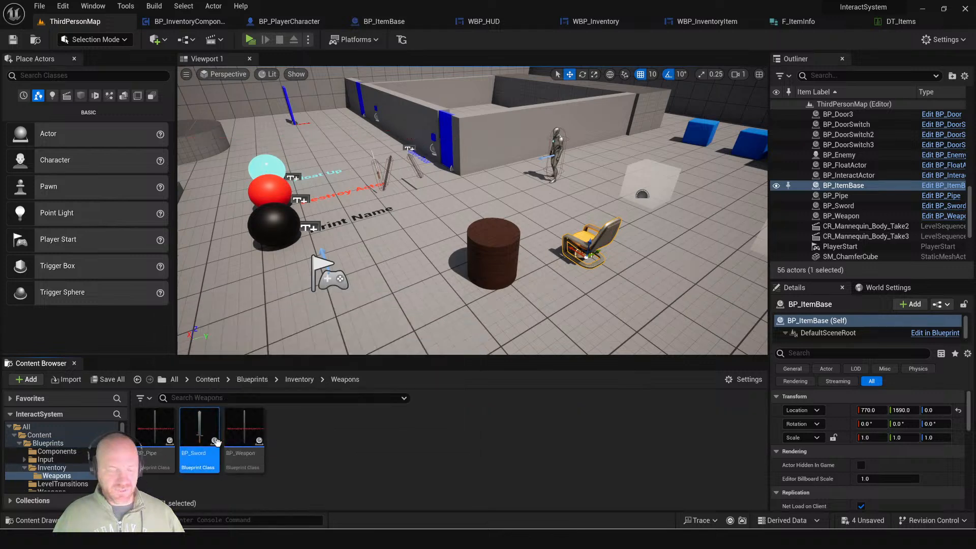
pyautogui.click(322, 454)
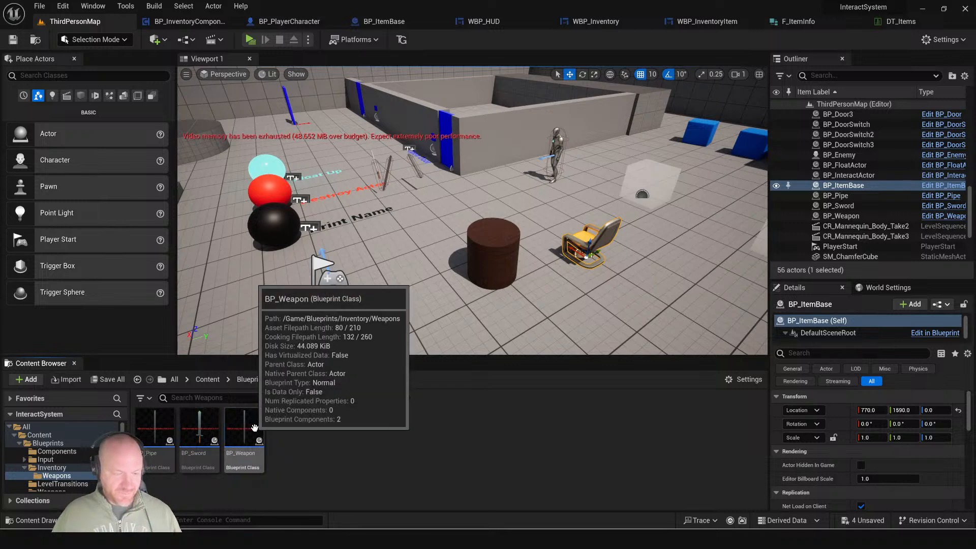
pyautogui.doubleClick(244, 437)
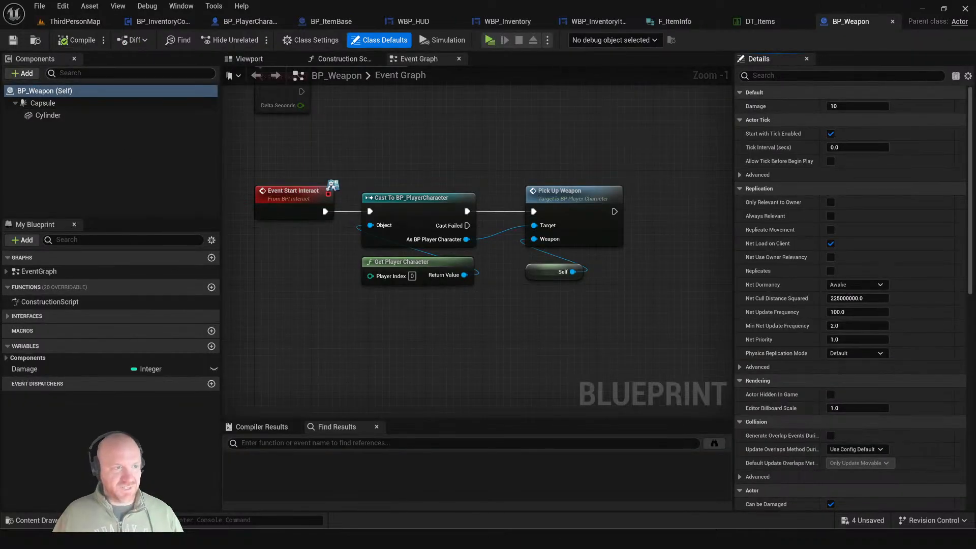
pyautogui.click(253, 59)
pyautogui.scroll(8, 480, 263)
pyautogui.scroll(-5, 397, 232)
pyautogui.scroll(2, 399, 237)
pyautogui.click(54, 104)
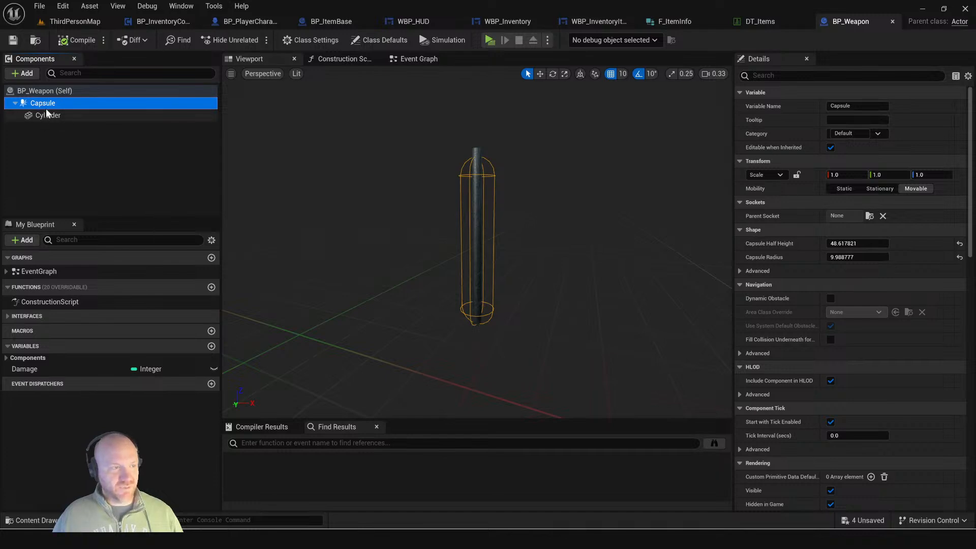
# Step: Make the Cylinder the root component of BP_Weapon and rename it Mesh
pyautogui.moveTo(46, 115); pyautogui.dragTo(44, 103)
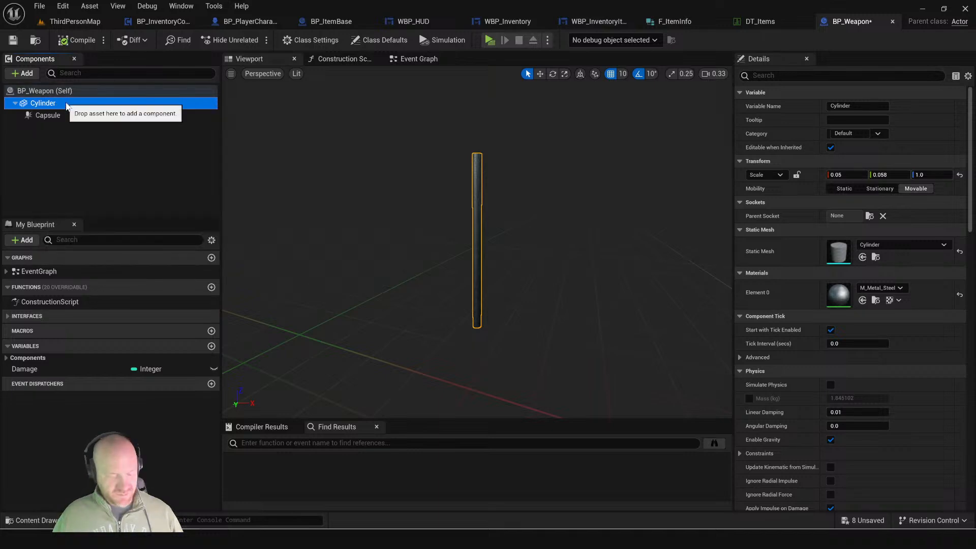
pyautogui.press('F2')
pyautogui.write('Mesh')
pyautogui.press('Return')
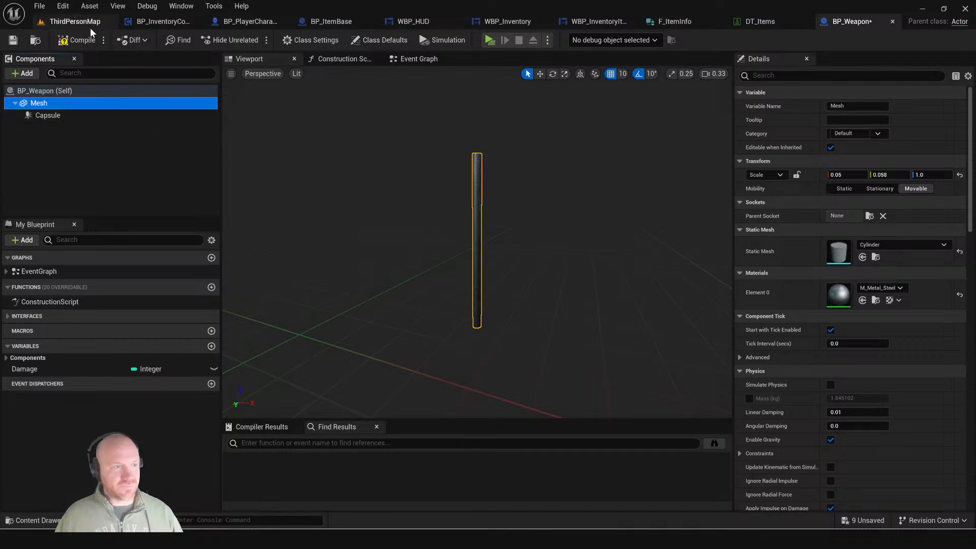
# Step: Go back through ThirdPersonMap to open the BP_ItemBase blueprint and examine its StaticMesh component
pyautogui.click(77, 23)
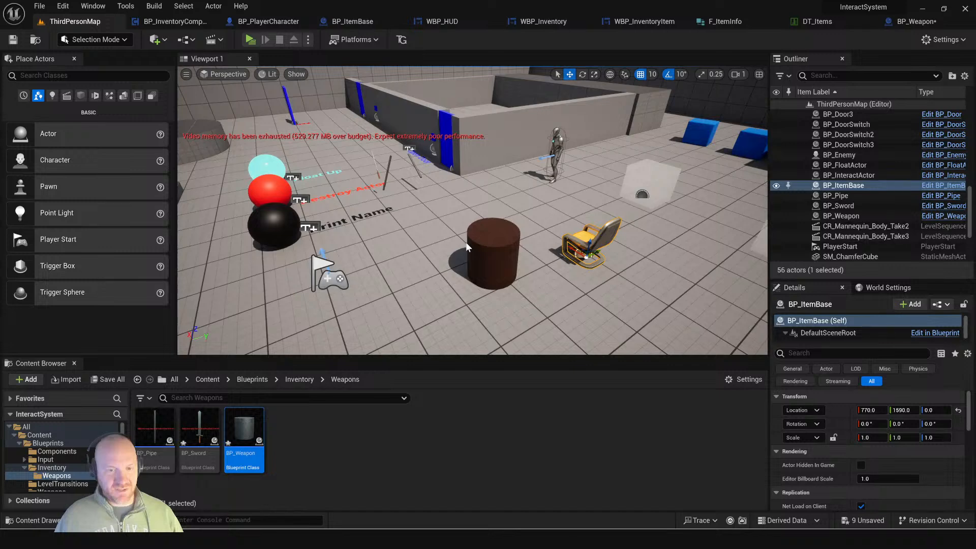
pyautogui.hotkey('ctrl', 'e')
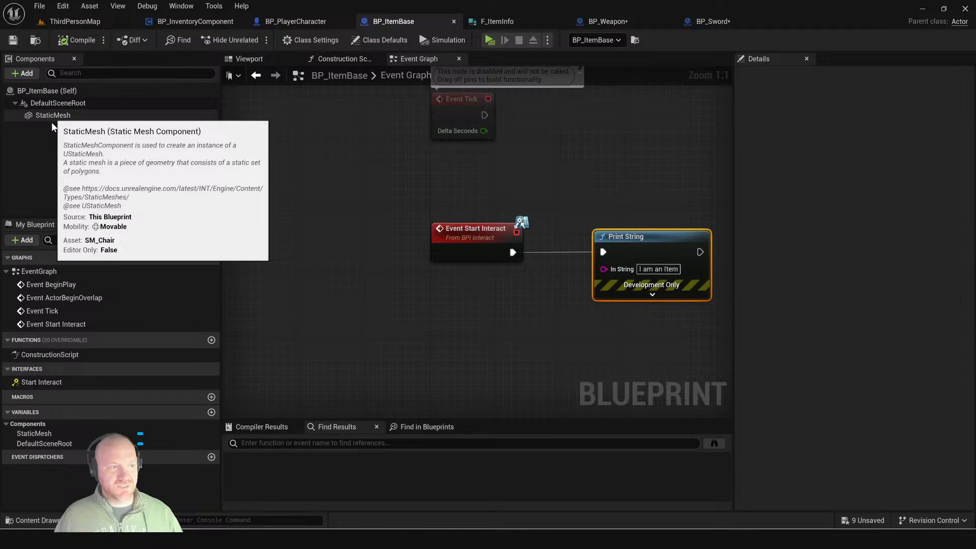
pyautogui.click(66, 116)
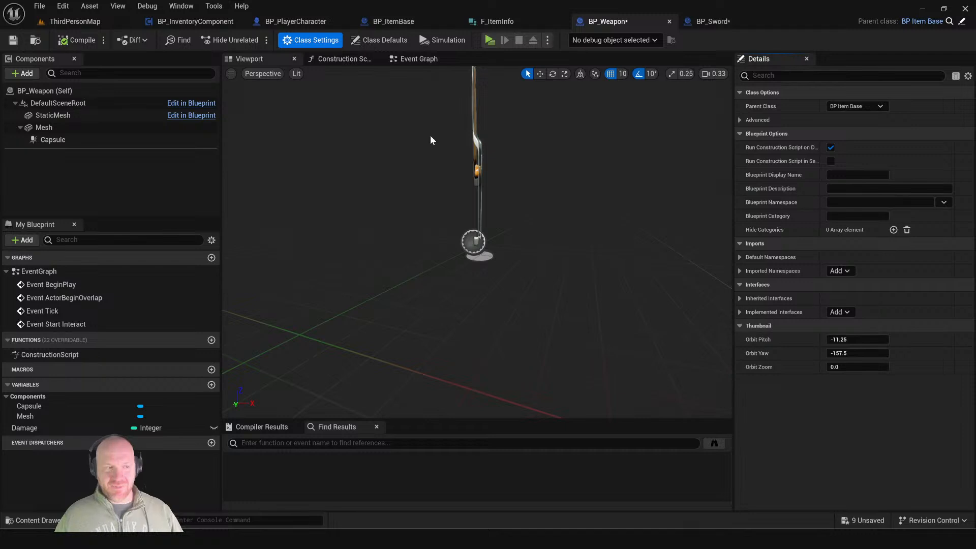
# Step: Move BP_Weapon's Capsule under the inherited StaticMesh component and set that component's static mesh to SM_BasicSword
pyautogui.click(67, 117)
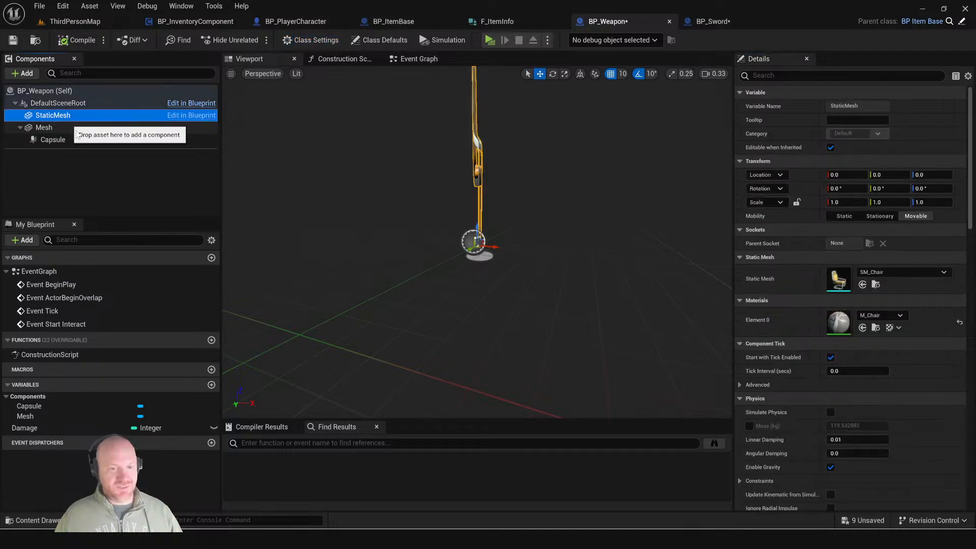
pyautogui.click(37, 127)
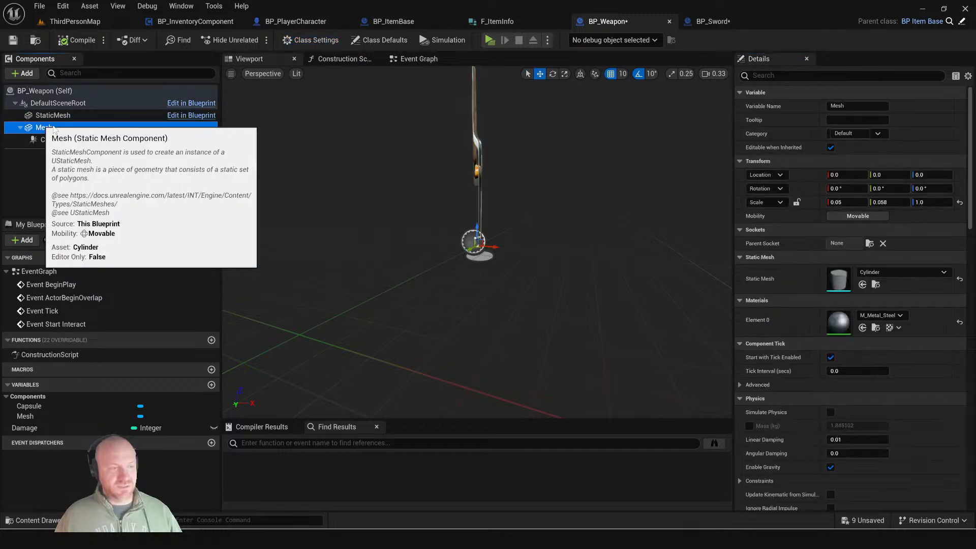
pyautogui.moveTo(59, 140); pyautogui.dragTo(54, 118)
pyautogui.click(50, 142)
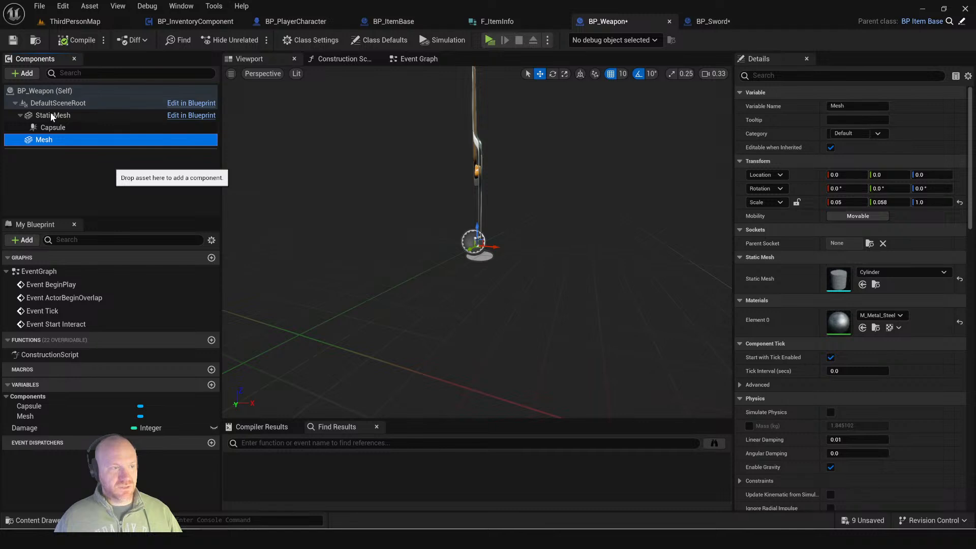
pyautogui.click(938, 275)
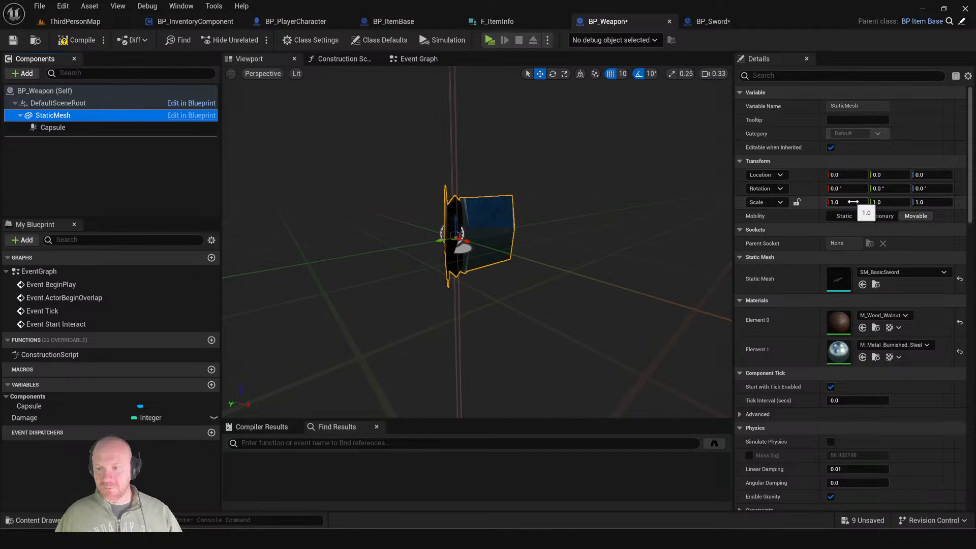
# Step: Compare with BP_ItemBase's components, and remove the Capsule from BP_Weapon before compiling it
pyautogui.click(393, 21)
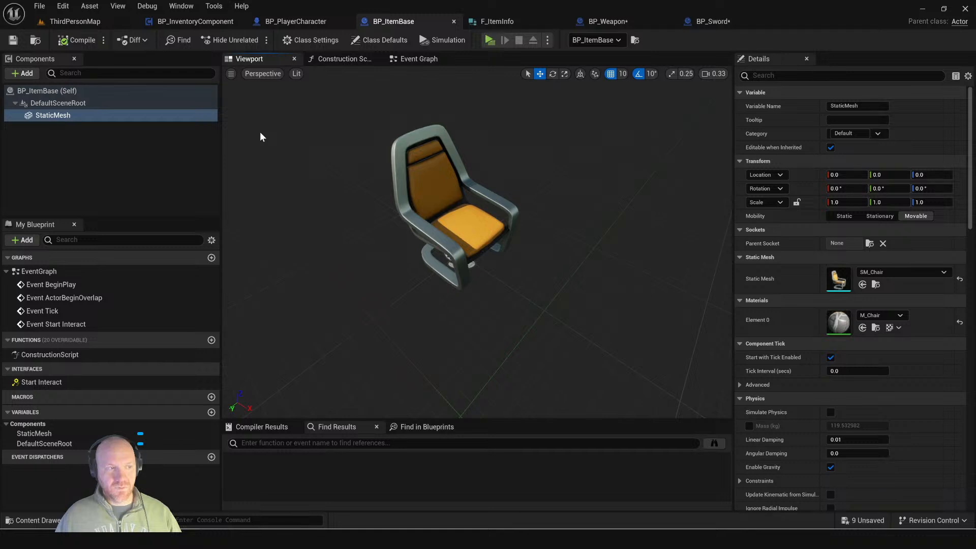
pyautogui.hotkey('ctrl', 'Tab')
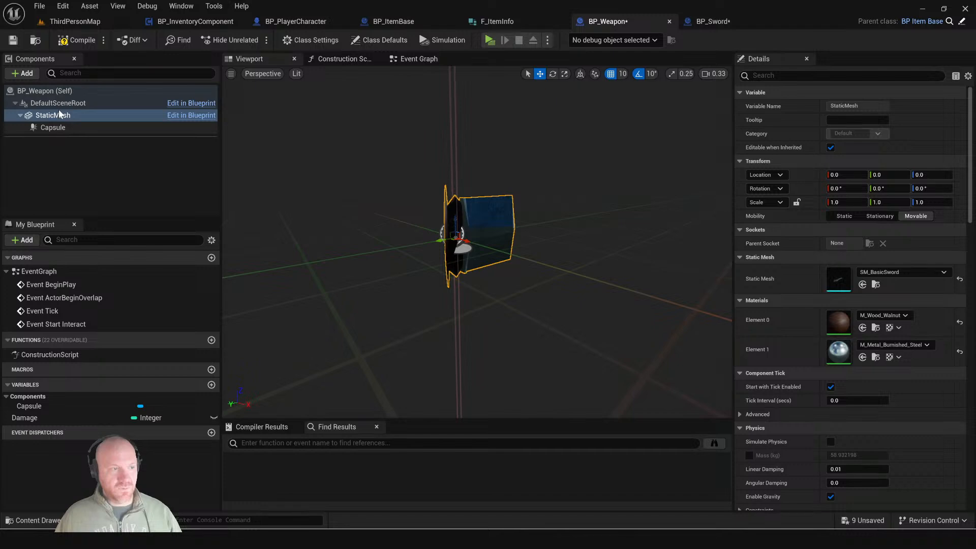
pyautogui.hotkey('ctrl', 'z')
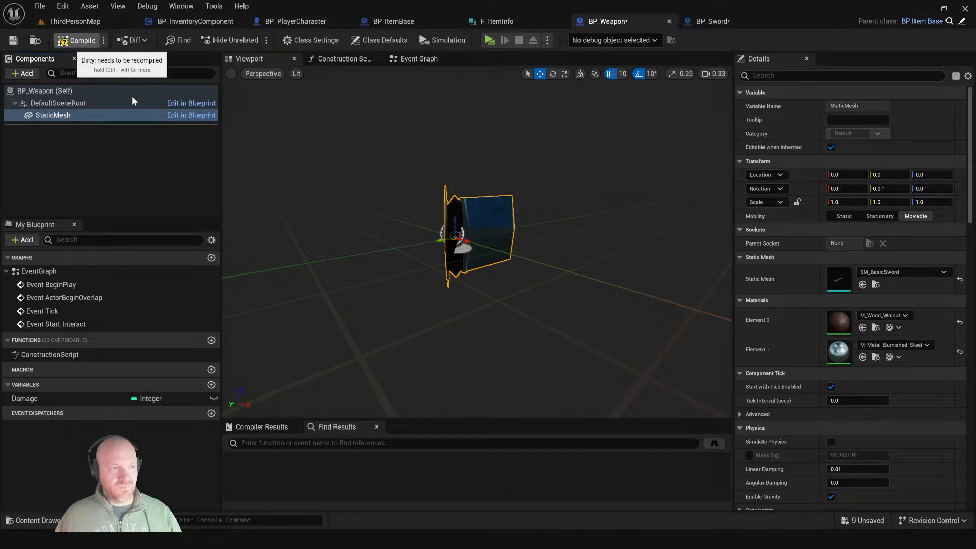
pyautogui.press('F7')
pyautogui.click(669, 22)
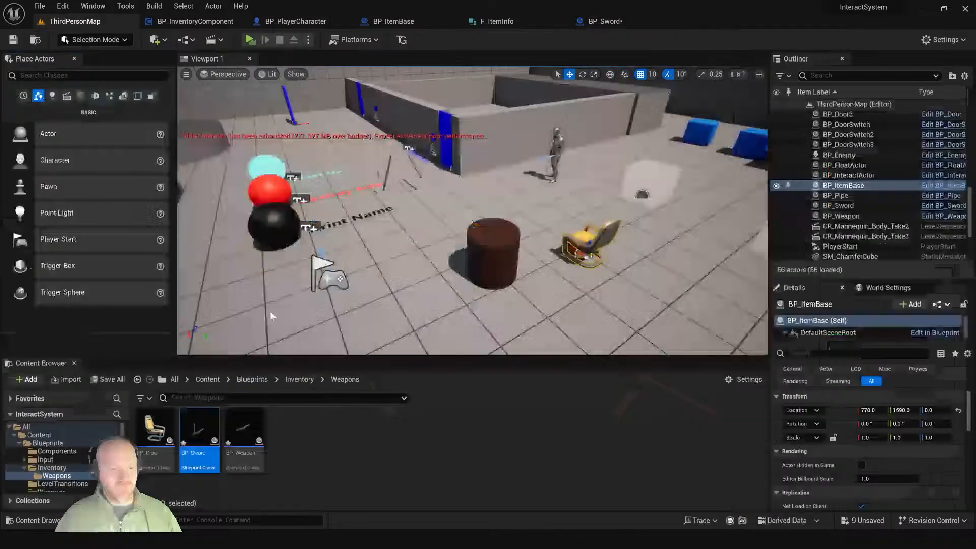
# Step: Reopen BP_Weapon from the Weapons folder and briefly play-test the ThirdPersonMap level
pyautogui.doubleClick(242, 427)
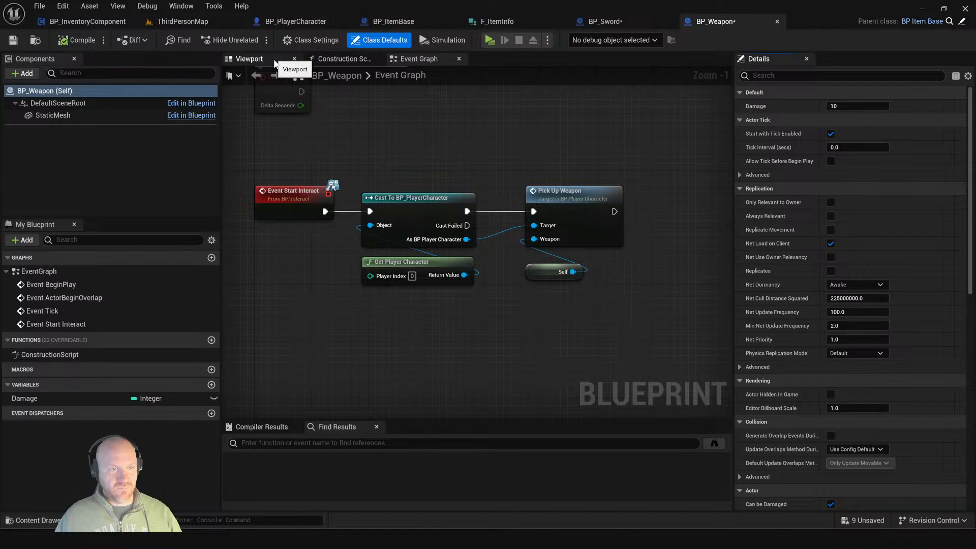
pyautogui.click(88, 21)
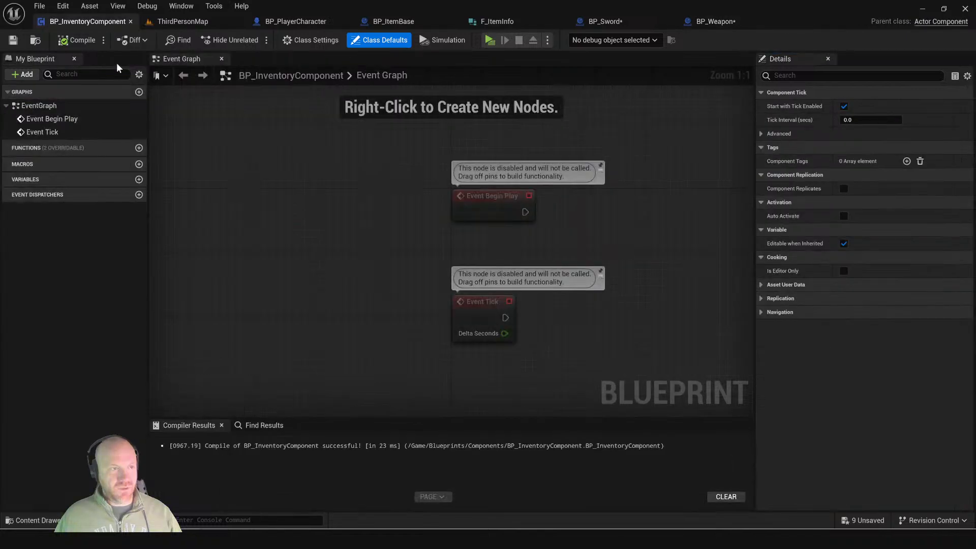
pyautogui.click(183, 21)
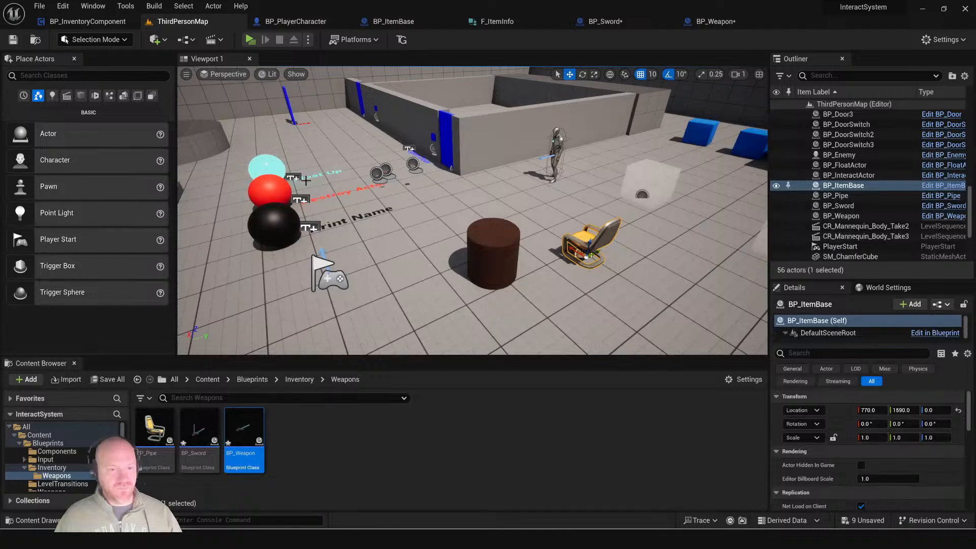
pyautogui.hotkey('alt', 'p')
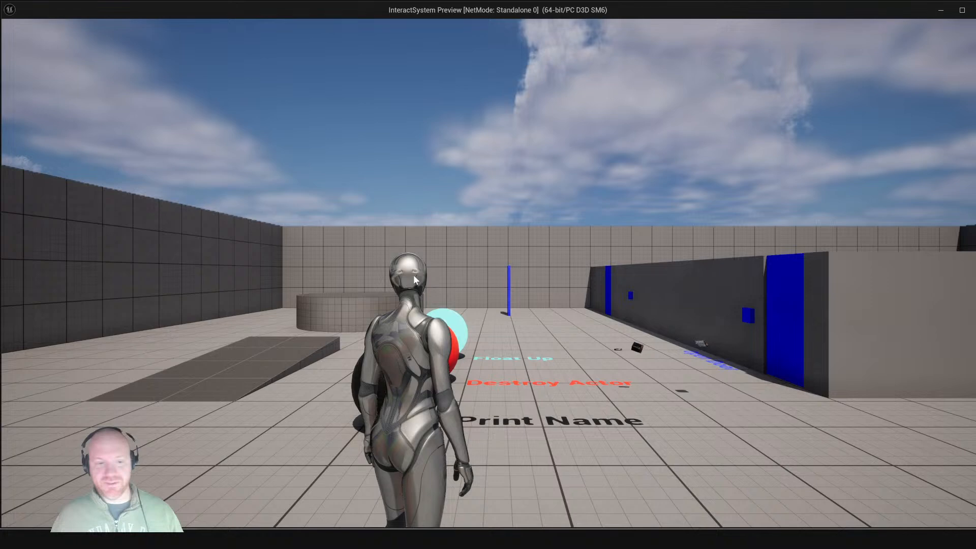
pyautogui.press('Escape')
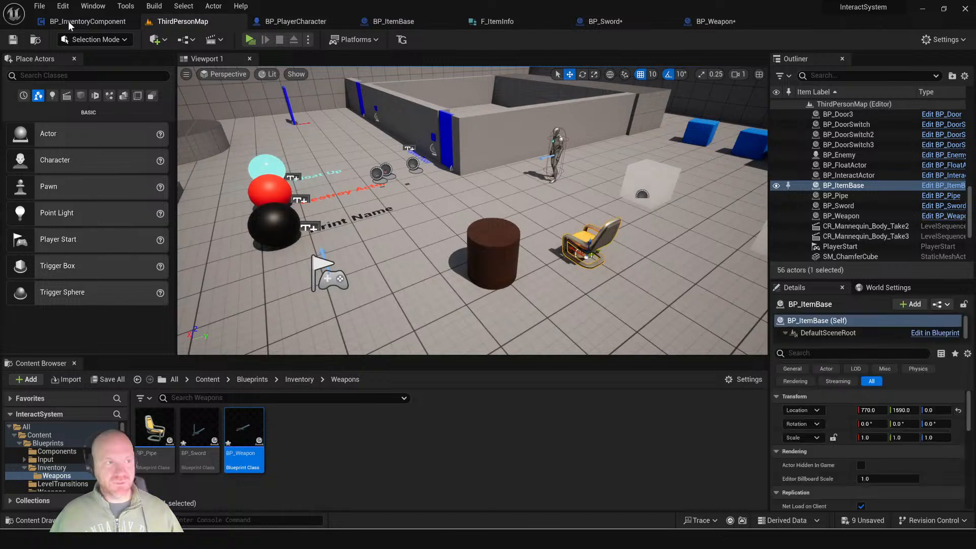
# Step: Save all modified assets and play-test the level by walking to the sword and picking it up
pyautogui.hotkey('ctrl', 'shift', 's')
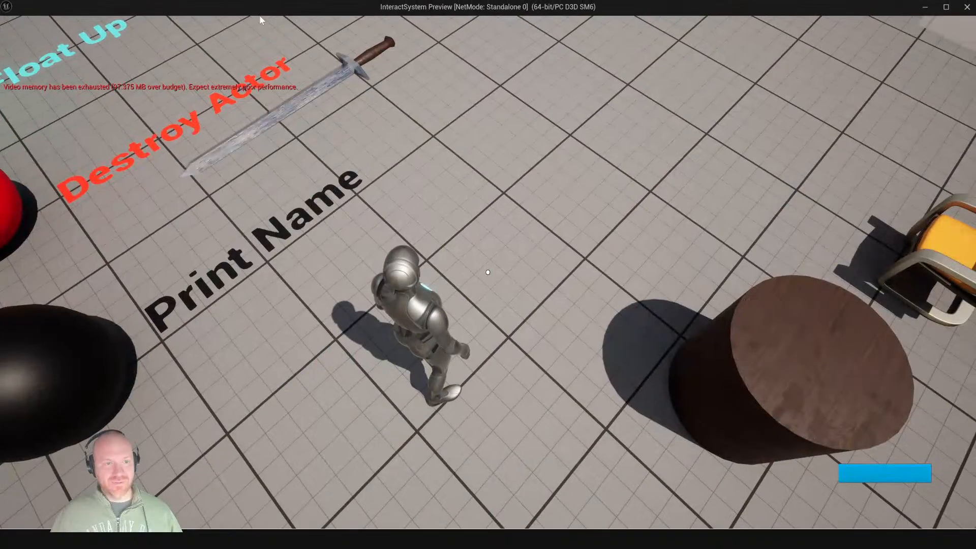
pyautogui.doubleClick(258, 12)
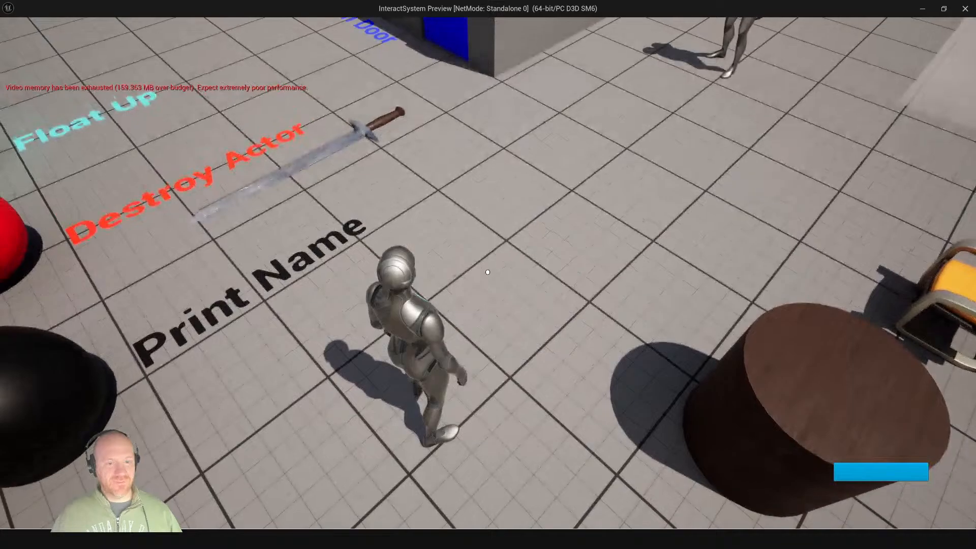
pyautogui.press('w')
pyautogui.press('e')
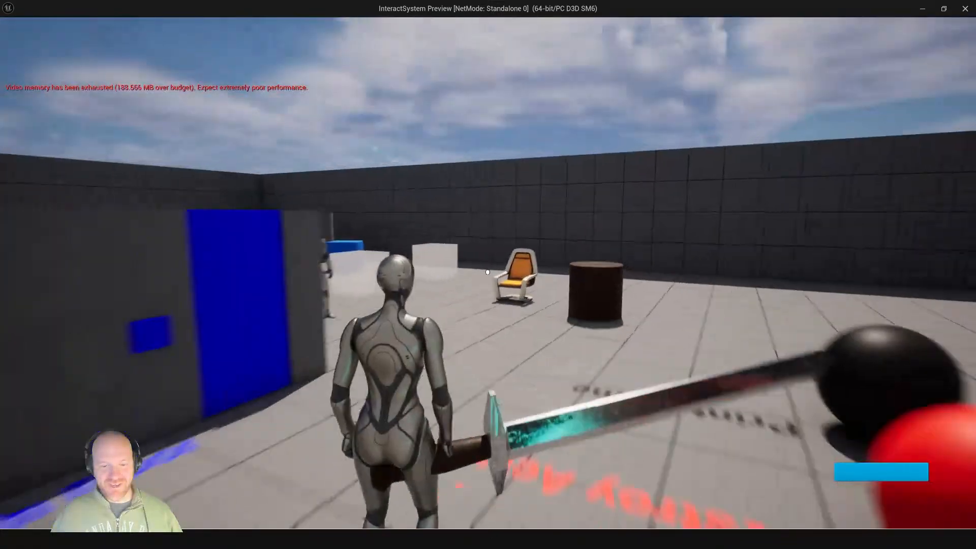
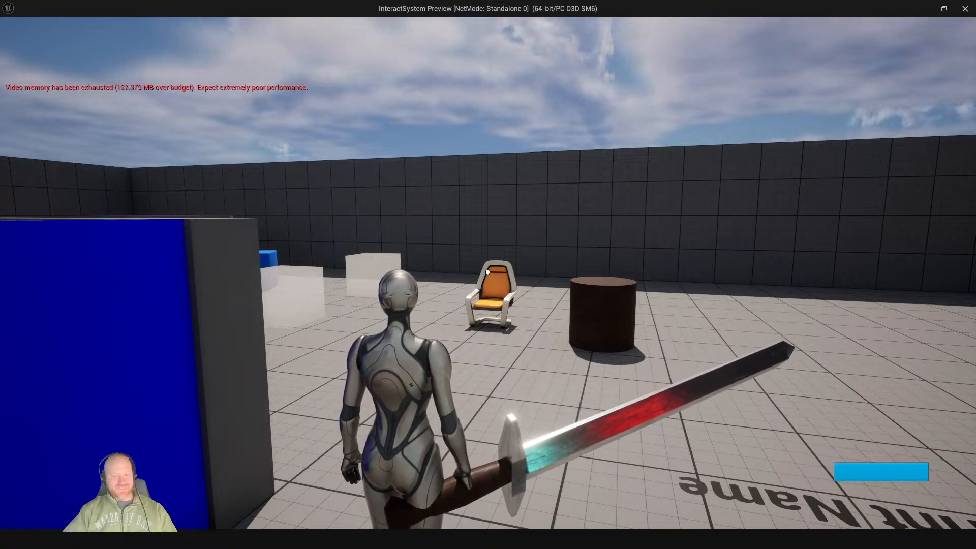
# Step: Stop the play-test and clear the Play In Editor entries in the Message Log
pyautogui.press('Escape')
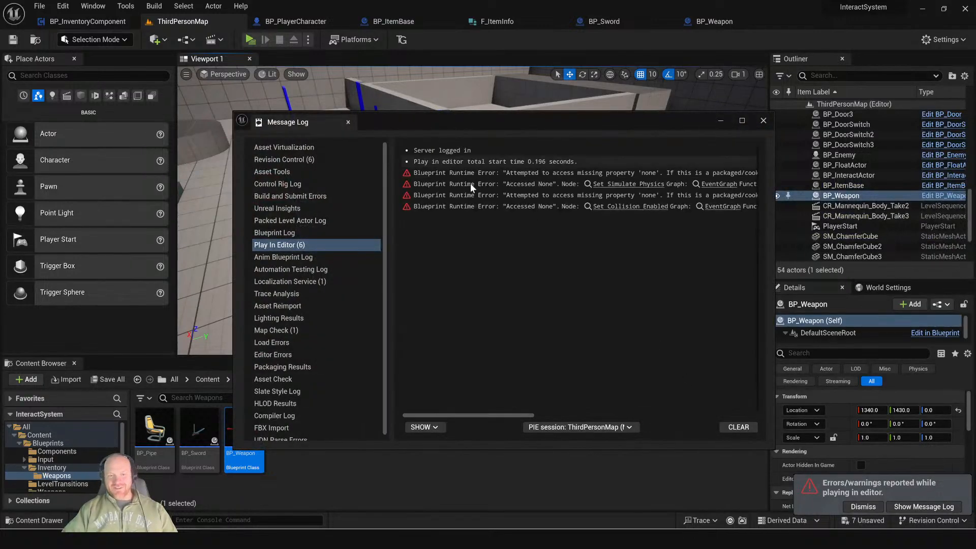
pyautogui.click(732, 429)
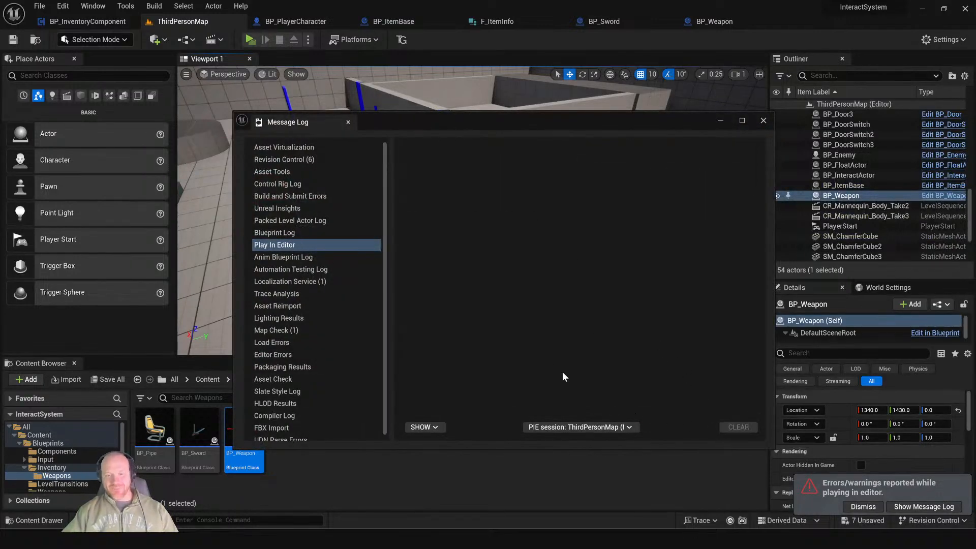
# Step: Close the Message Log and open the Pick Up Weapon event definition from BP_Weapon's Event Graph
pyautogui.click(763, 120)
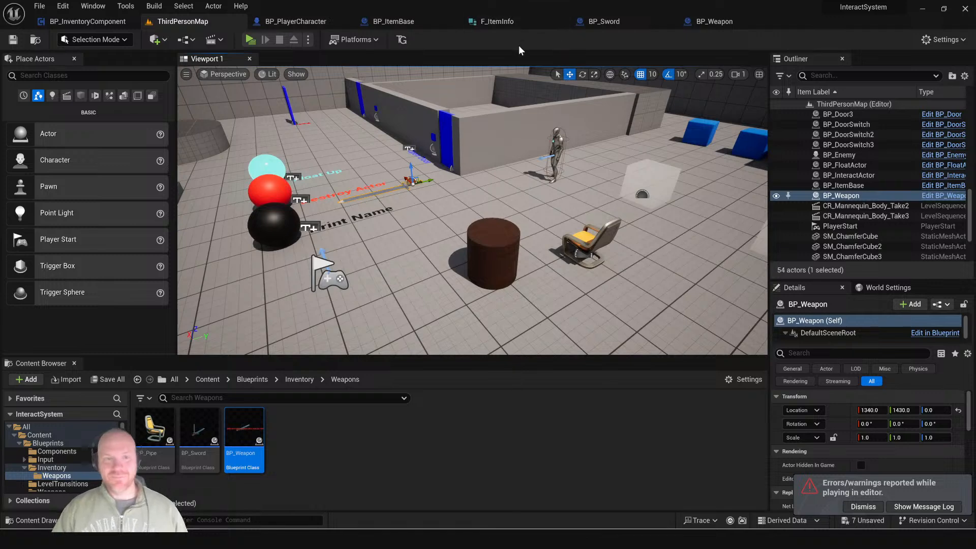
pyautogui.click(711, 21)
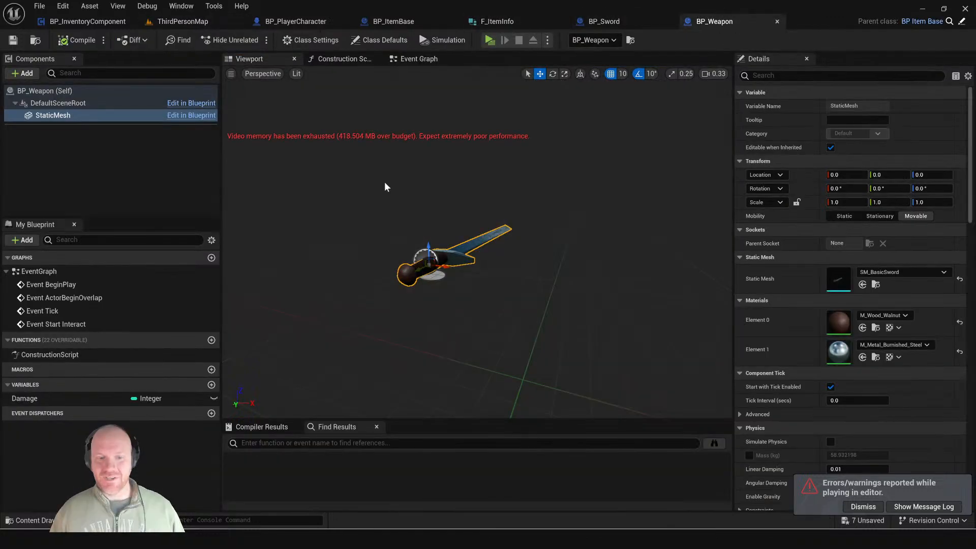
pyautogui.click(419, 59)
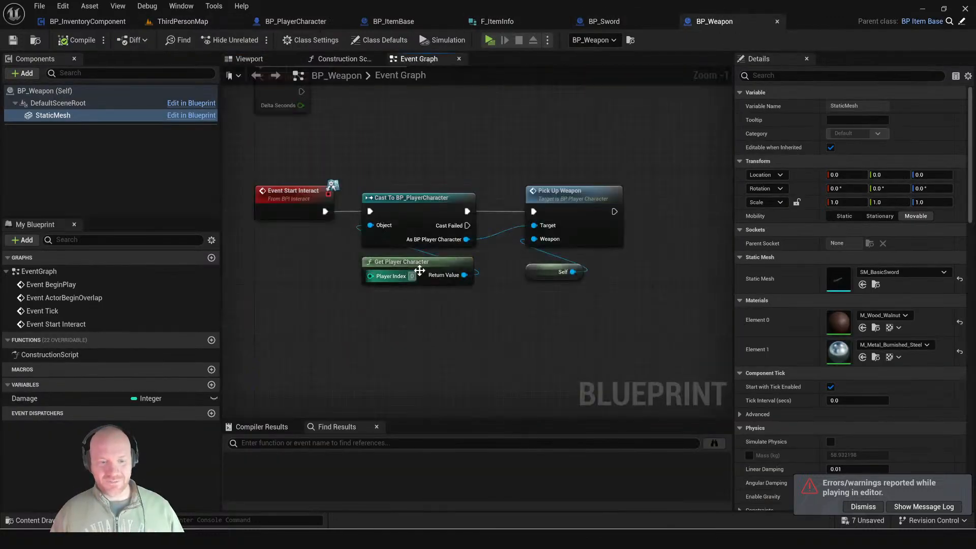
pyautogui.doubleClick(559, 195)
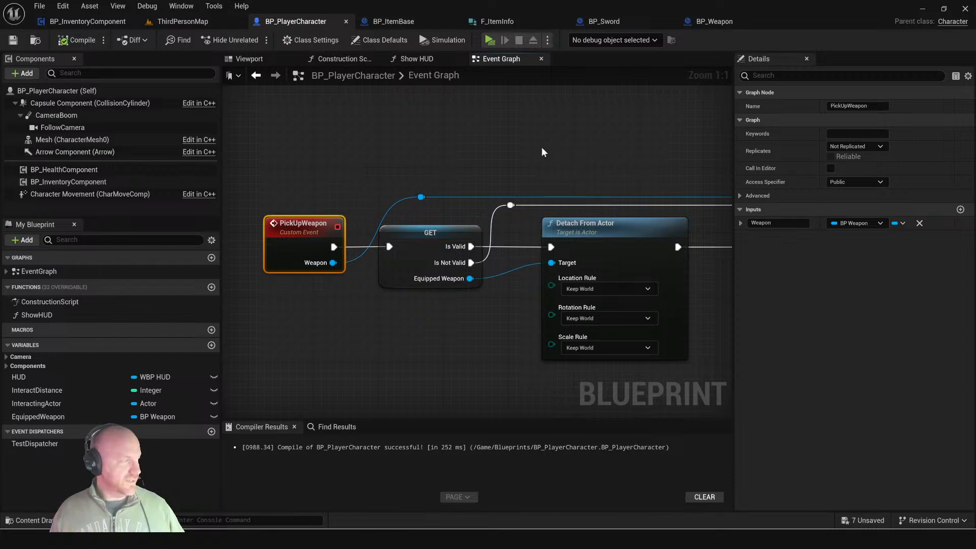
# Step: Replace the Capsule reference feeding Set Collision Enabled and Set Simulate Physics after Detach From Actor with Equipped Weapon's Static Mesh, and compile
pyautogui.moveTo(519, 194); pyautogui.dragTo(282, 170, button='right')
pyautogui.moveTo(419, 175); pyautogui.dragTo(383, 185, button='right')
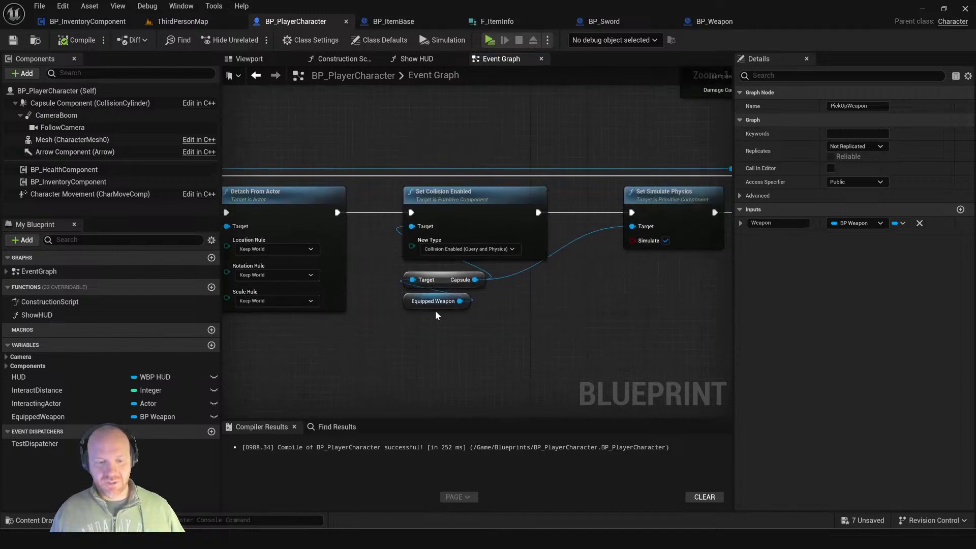
pyautogui.moveTo(459, 301); pyautogui.dragTo(493, 306)
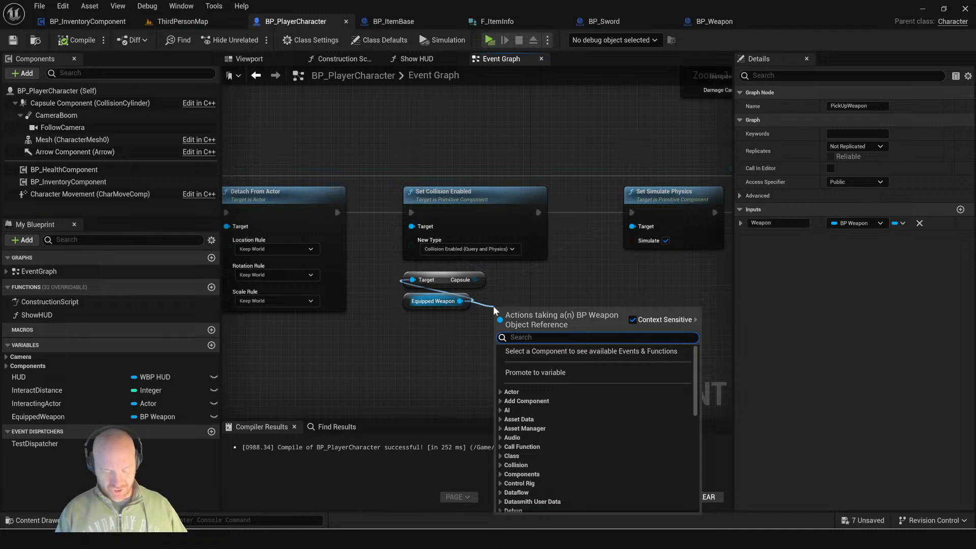
pyautogui.write('mesh')
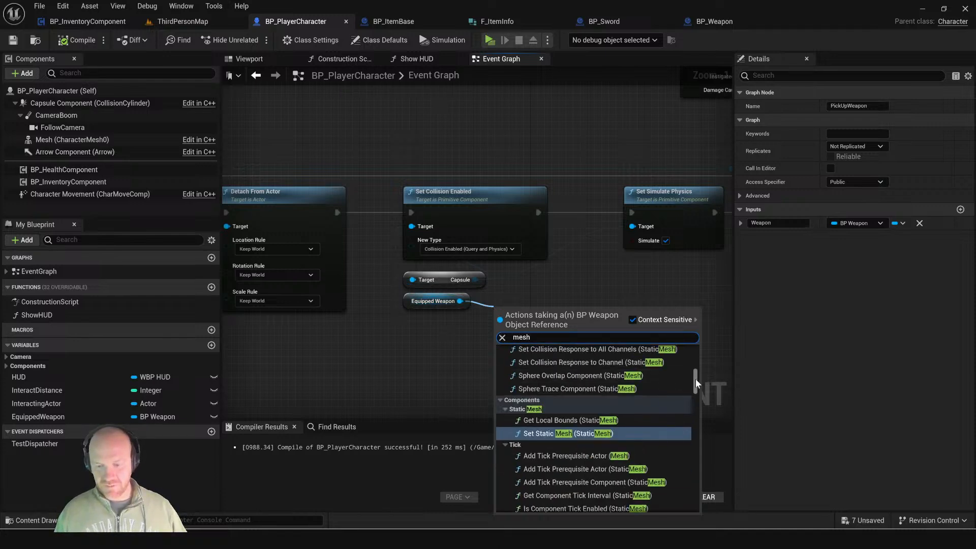
pyautogui.moveTo(696, 379); pyautogui.dragTo(702, 510)
pyautogui.click(569, 493)
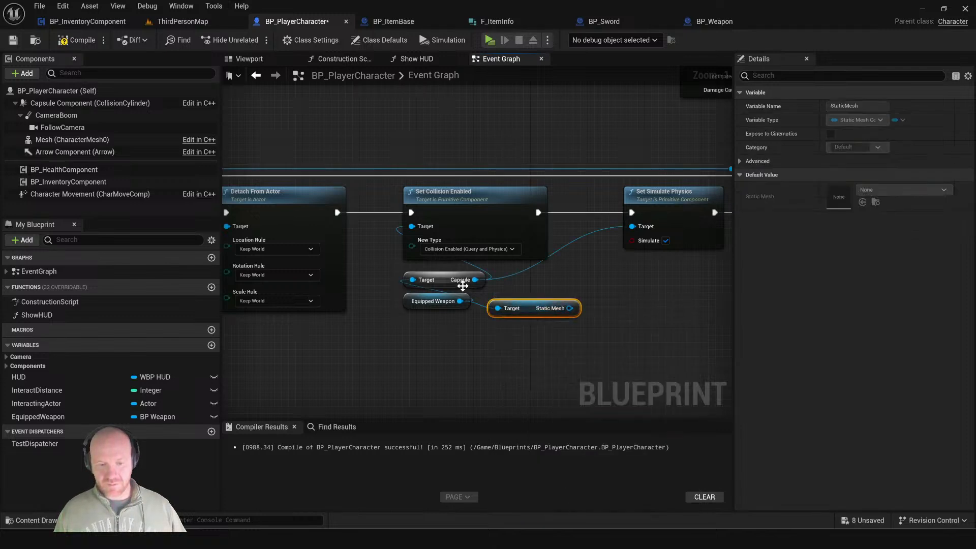
pyautogui.keyDown('ctrl'); pyautogui.moveTo(475, 280); pyautogui.dragTo(570, 308); pyautogui.keyUp('ctrl')
pyautogui.click(422, 279)
pyautogui.press('Delete')
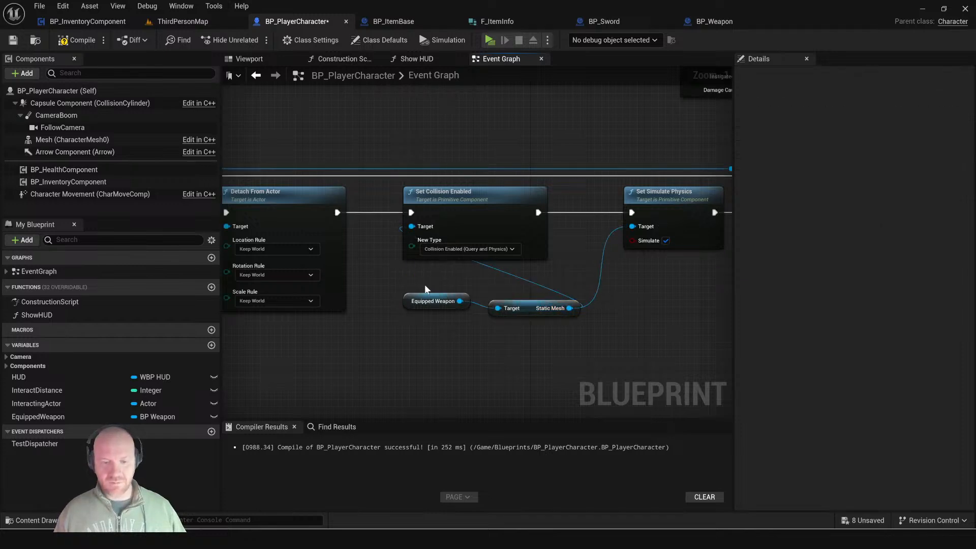
pyautogui.moveTo(523, 308); pyautogui.dragTo(432, 272)
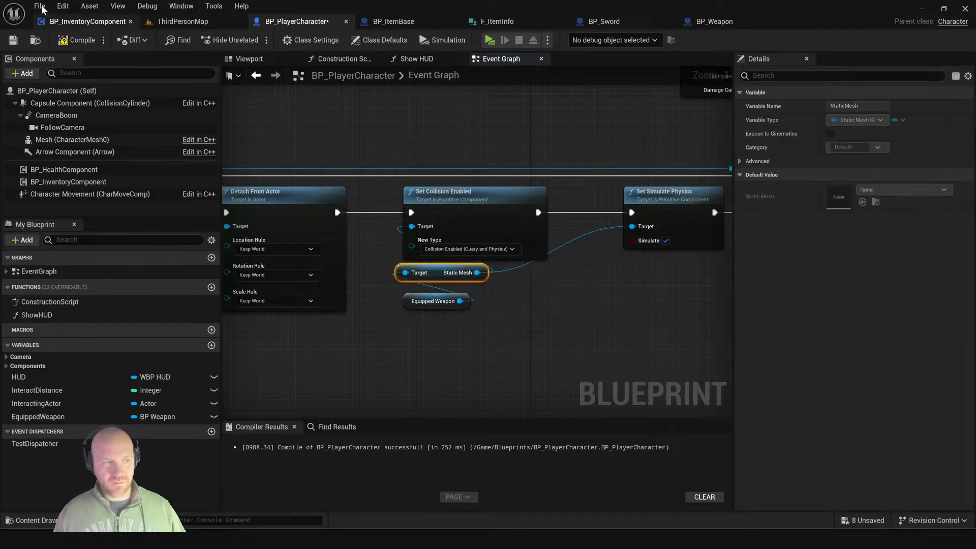
pyautogui.click(74, 40)
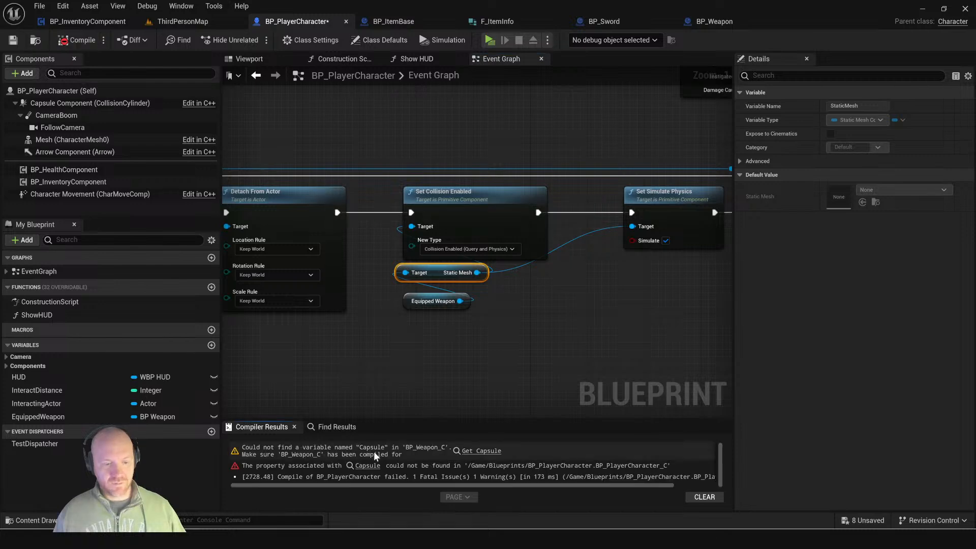
# Step: Replace the Capsule reference after Attach Actor To Component with Equipped Weapon's Static Mesh, feeding both physics and collision nodes, and recompile BP_PlayerCharacter
pyautogui.click(477, 451)
pyautogui.moveTo(496, 273); pyautogui.dragTo(541, 274)
pyautogui.write('staticm')
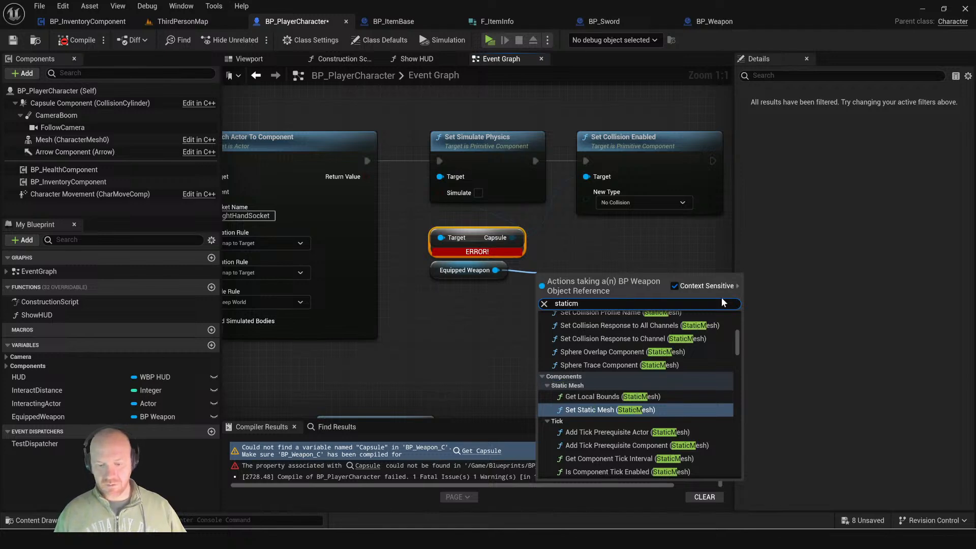
pyautogui.moveTo(742, 345); pyautogui.dragTo(734, 470)
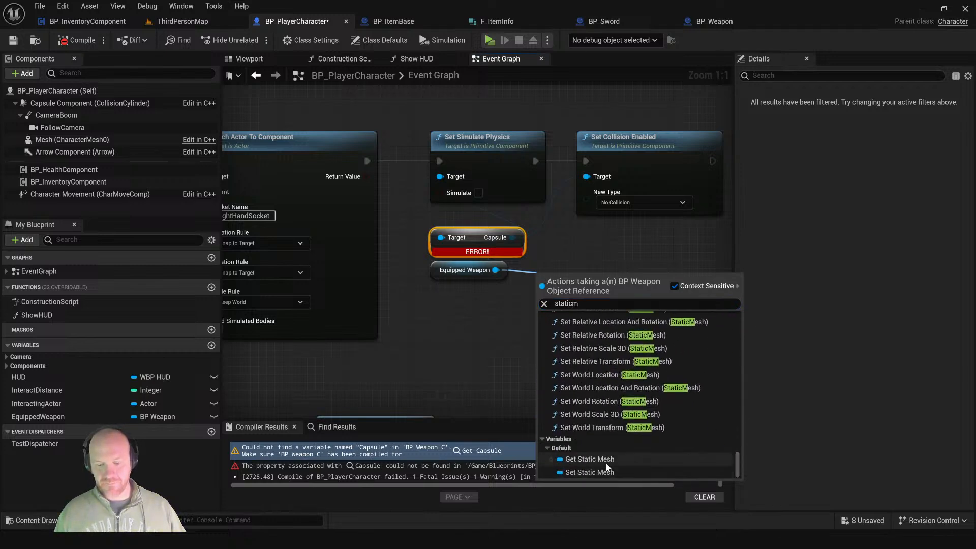
pyautogui.click(590, 459)
pyautogui.keyDown('ctrl'); pyautogui.moveTo(513, 237); pyautogui.dragTo(629, 278); pyautogui.keyUp('ctrl')
pyautogui.click(473, 241)
pyautogui.press('Delete')
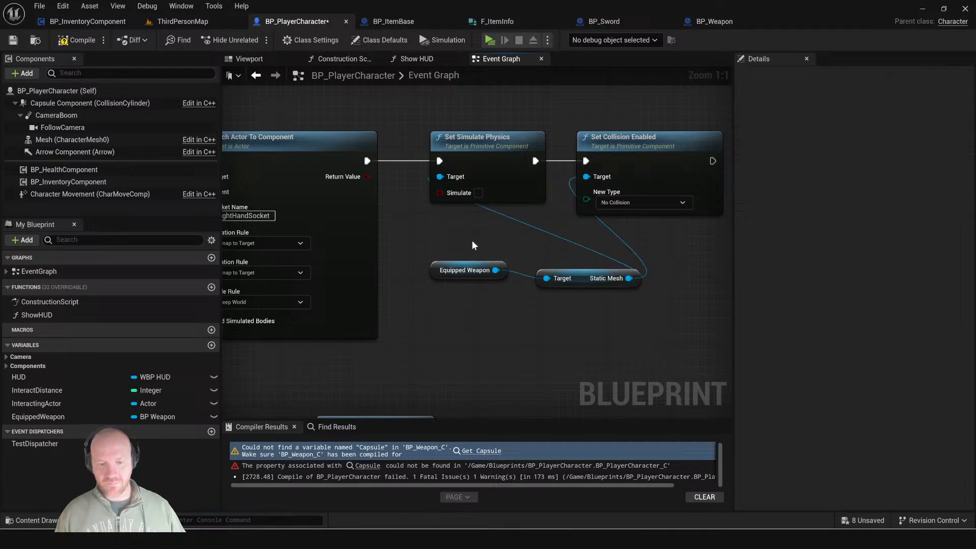
pyautogui.moveTo(597, 277); pyautogui.dragTo(483, 238)
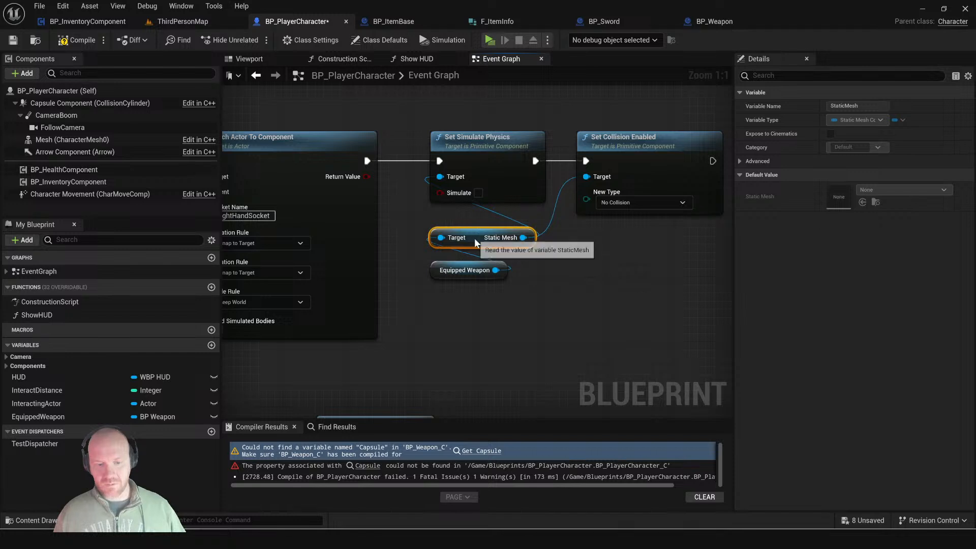
pyautogui.click(82, 40)
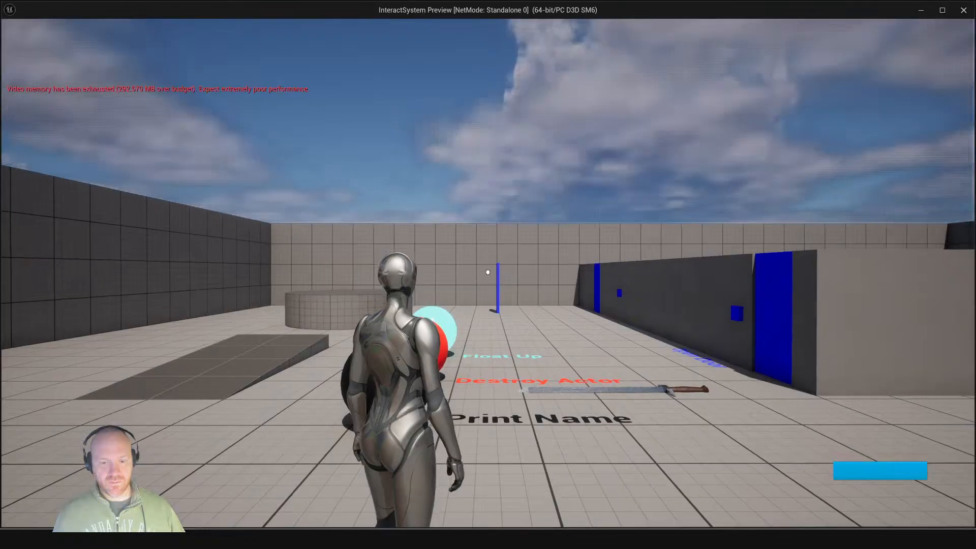
# Step: Play-test the level by picking up the sword and swinging it at the enemy, and stop the session
pyautogui.press('w')
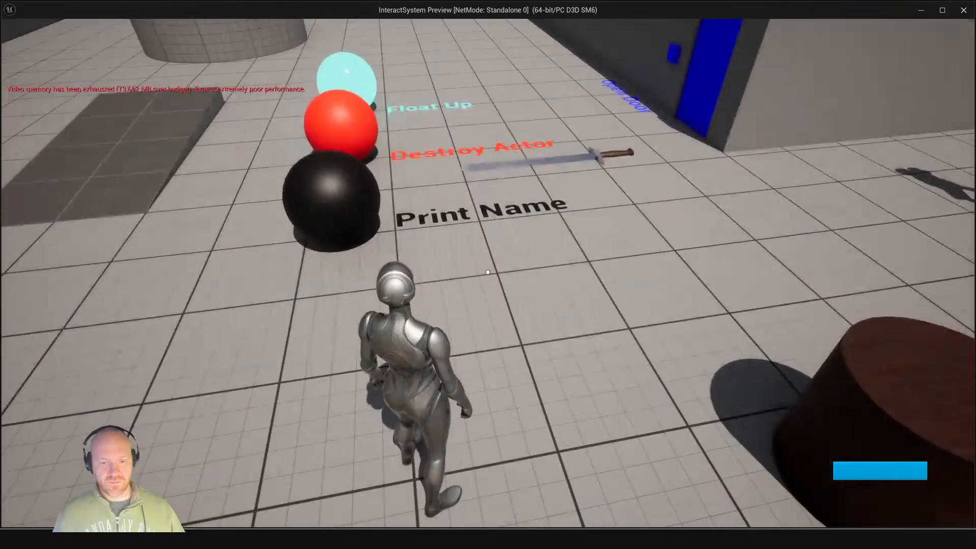
pyautogui.press('e')
pyautogui.press('w')
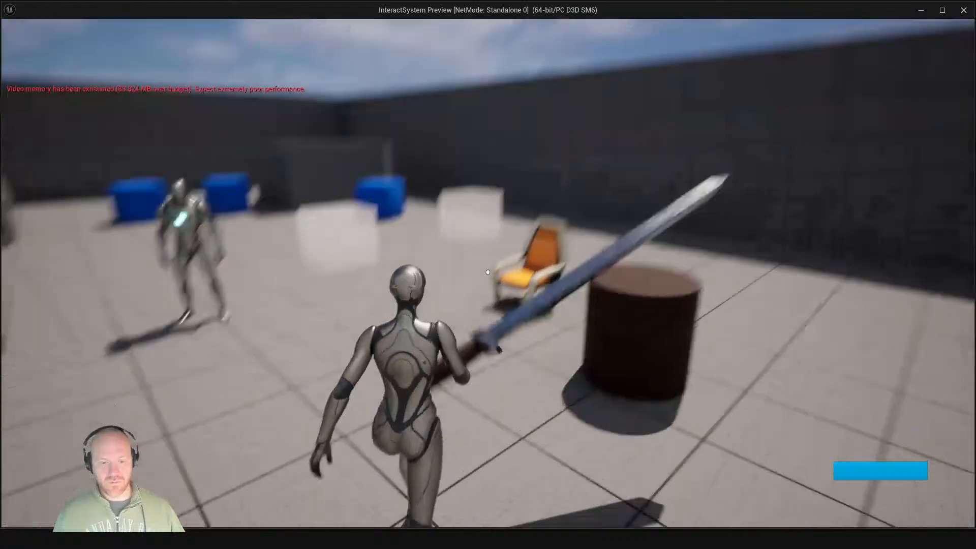
pyautogui.click(488, 272)
pyautogui.click(488, 272)
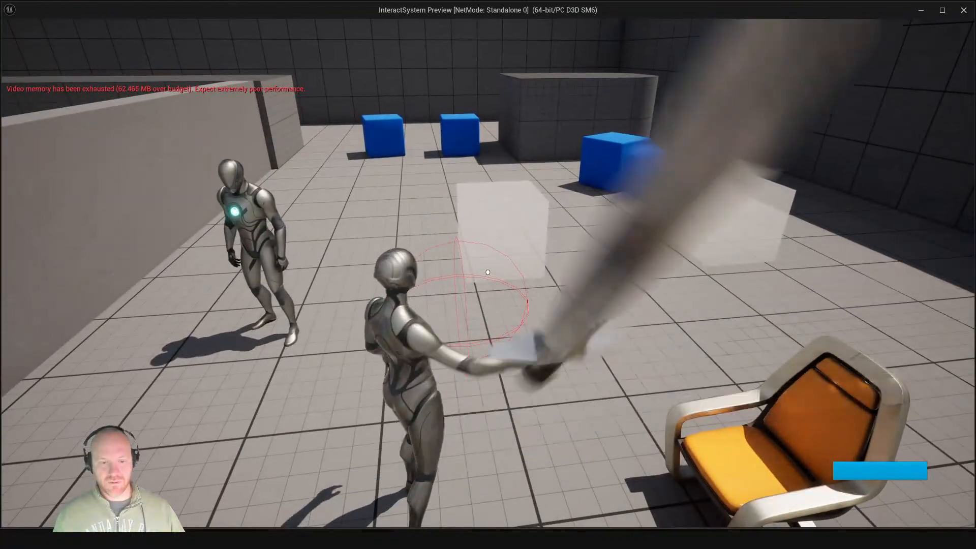
pyautogui.press('w')
pyautogui.click(488, 272)
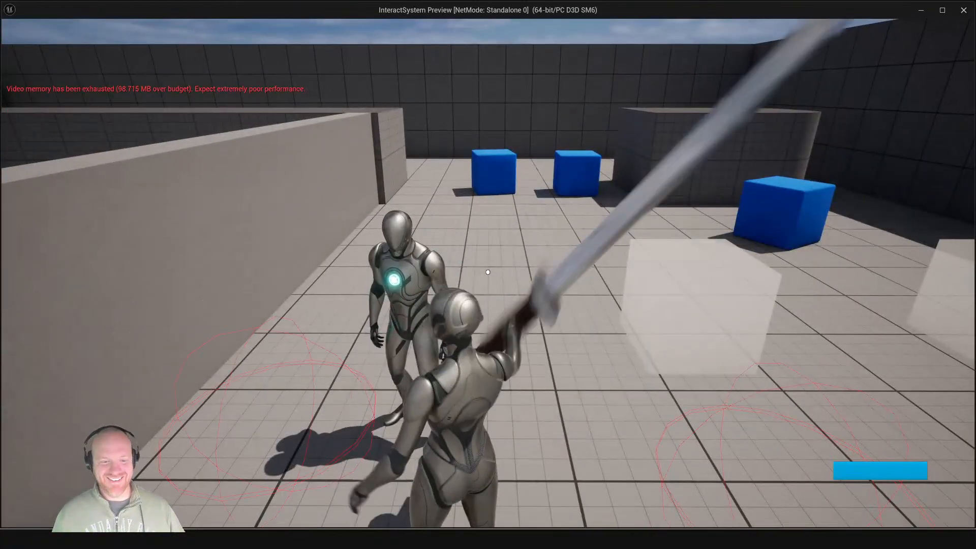
pyautogui.click(488, 272)
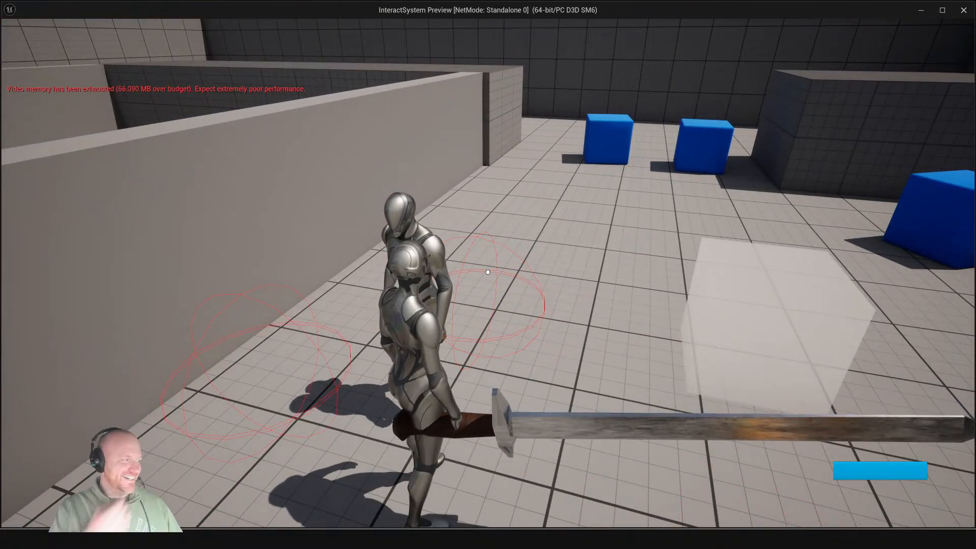
pyautogui.press('Escape')
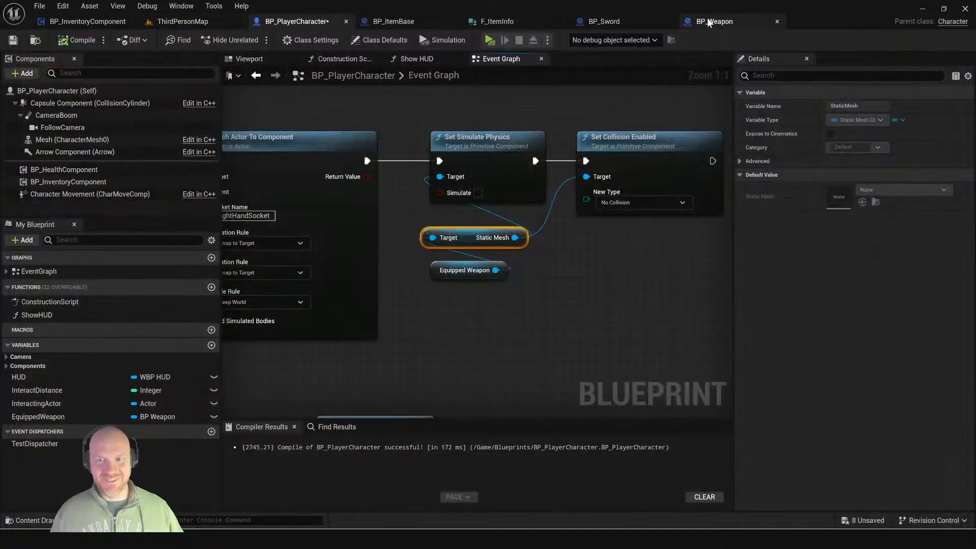
# Step: Delete the Crossguard, Blade and Blade1 components from BP_Sword, keeping the inherited StaticMesh
pyautogui.click(604, 22)
pyautogui.moveTo(510, 229); pyautogui.dragTo(484, 234, button='right')
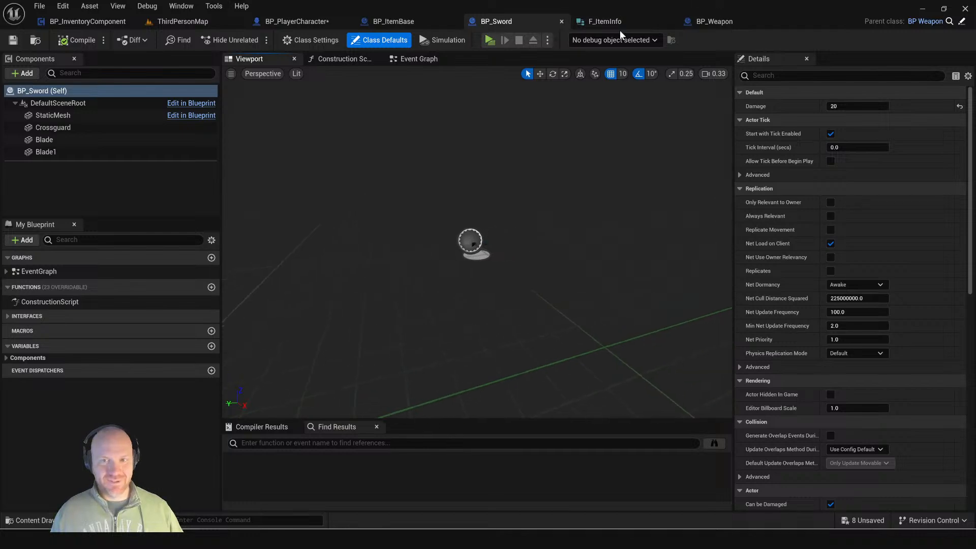
pyautogui.click(53, 115)
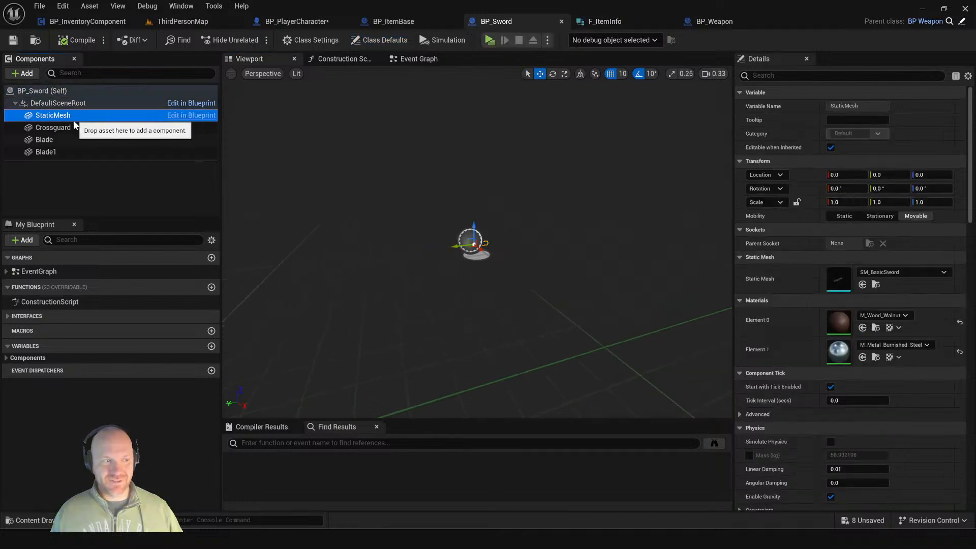
pyautogui.keyDown('ctrl'); pyautogui.click(69, 128); pyautogui.keyUp('ctrl')
pyautogui.click(53, 128)
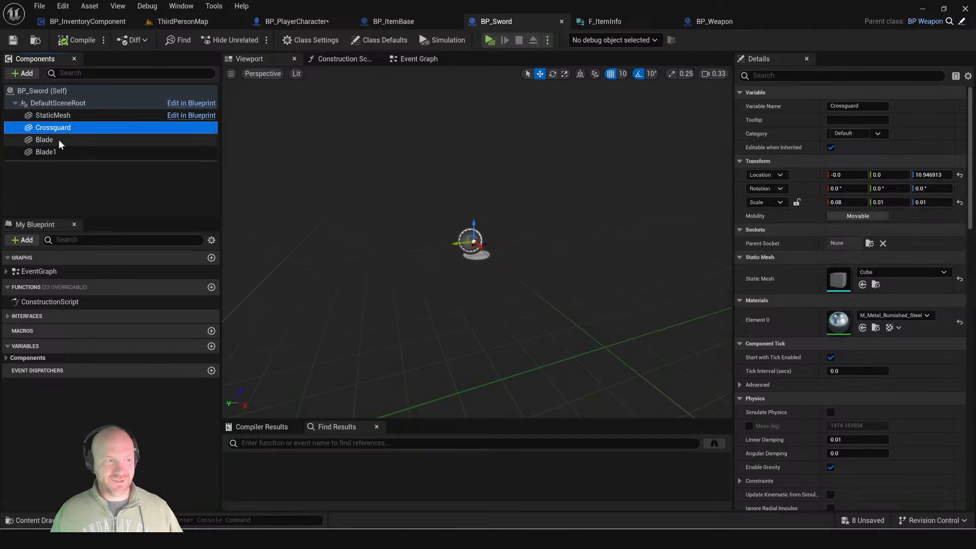
pyautogui.keyDown('ctrl'); pyautogui.click(59, 140); pyautogui.keyUp('ctrl')
pyautogui.keyDown('ctrl'); pyautogui.click(58, 151); pyautogui.keyUp('ctrl')
pyautogui.press('Delete')
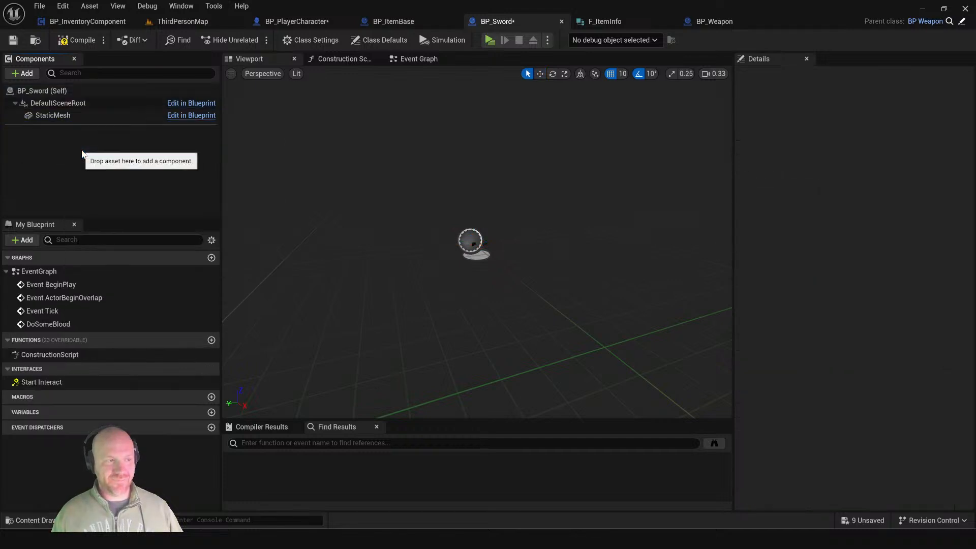
# Step: Check the inherited DefaultSceneRoot and StaticMesh components of BP_Sword and close the blueprint
pyautogui.click(88, 117)
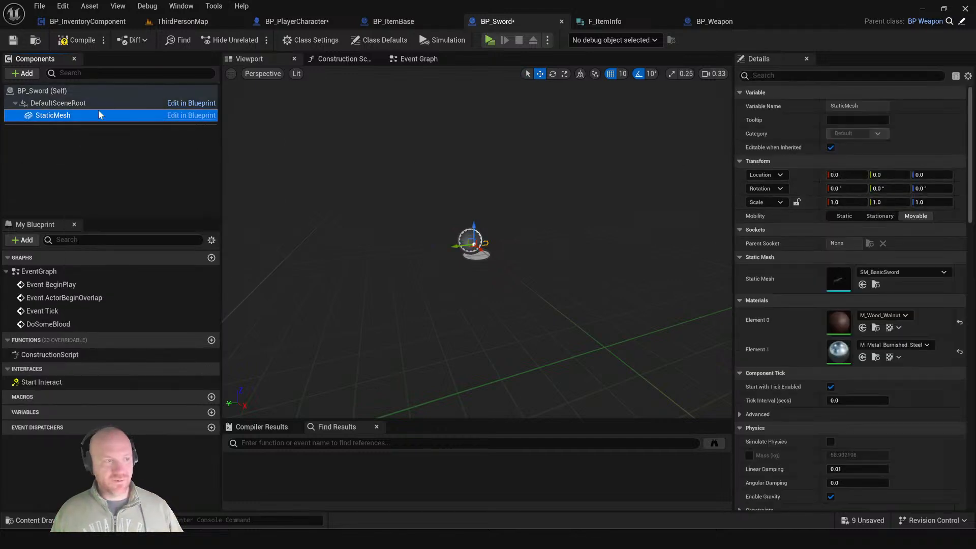
pyautogui.click(61, 91)
pyautogui.click(76, 102)
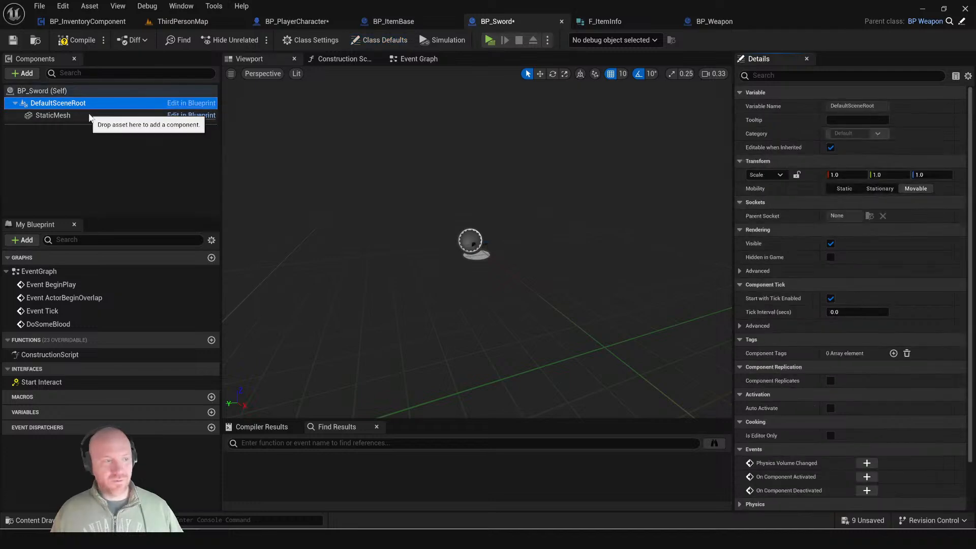
pyautogui.click(90, 116)
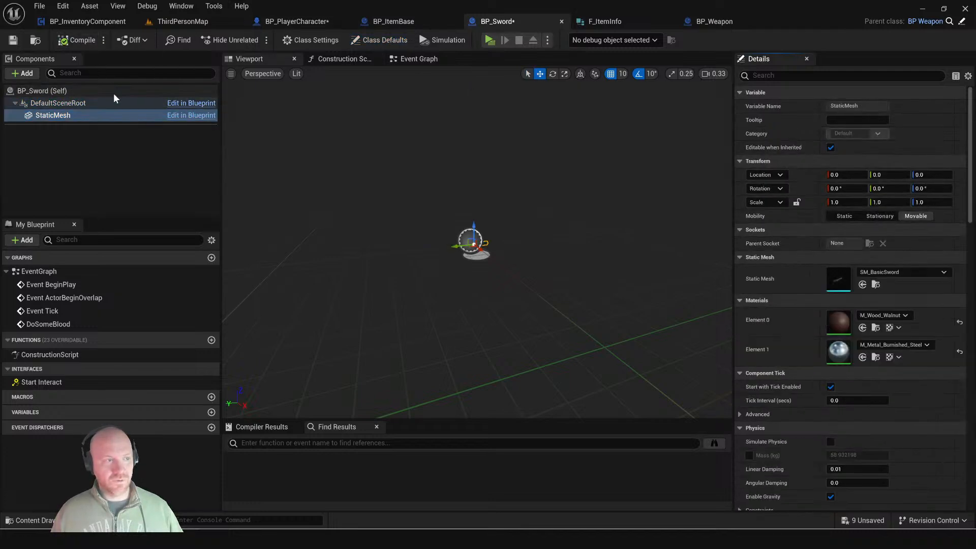
pyautogui.click(561, 23)
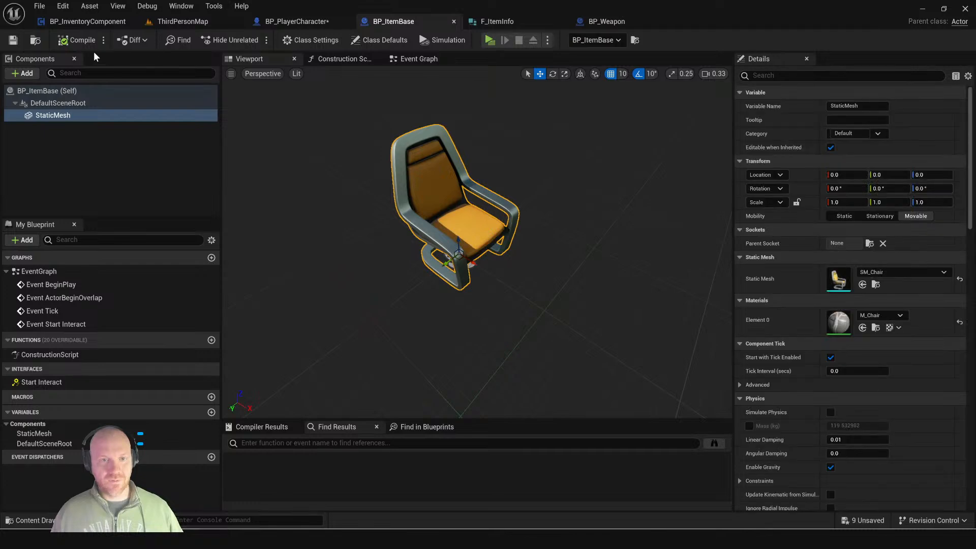
# Step: Look over BP_InventoryComponent and the weapon assets in ThirdPersonMap, and select the sword mesh in BP_Weapon's viewport
pyautogui.click(74, 22)
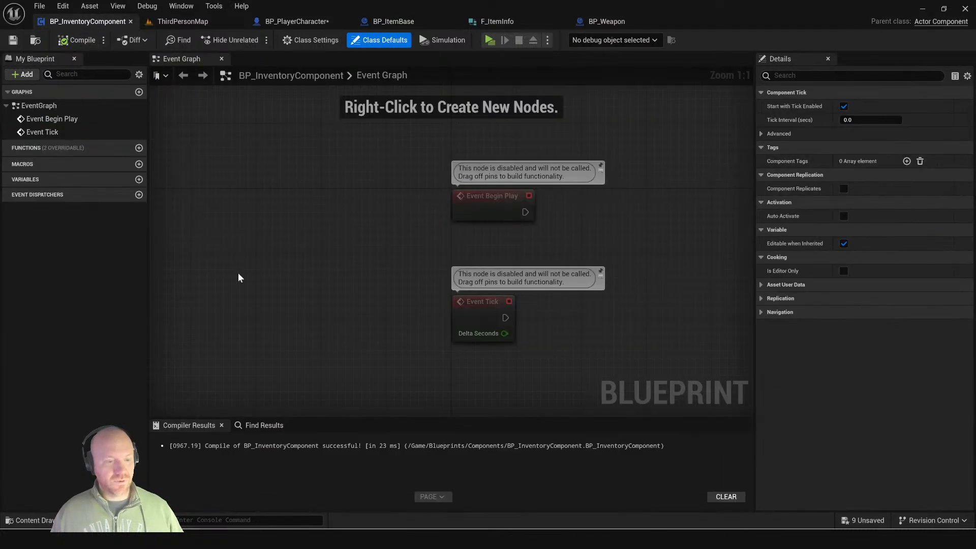
pyautogui.click(193, 23)
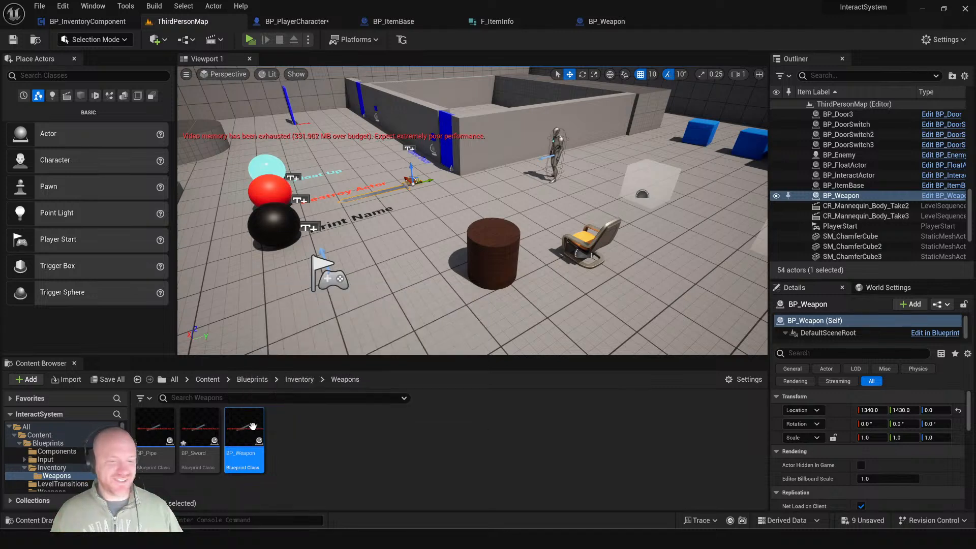
pyautogui.click(605, 22)
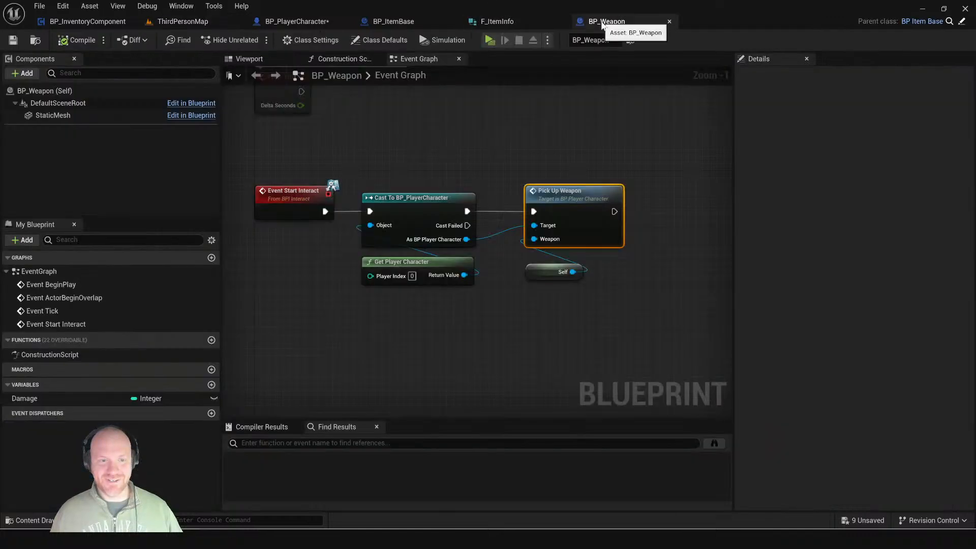
pyautogui.click(249, 60)
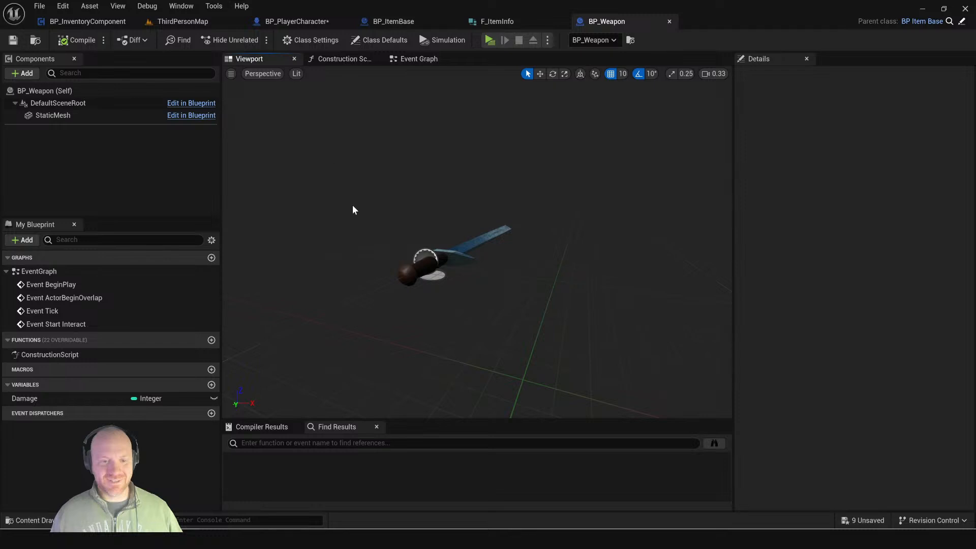
pyautogui.click(486, 252)
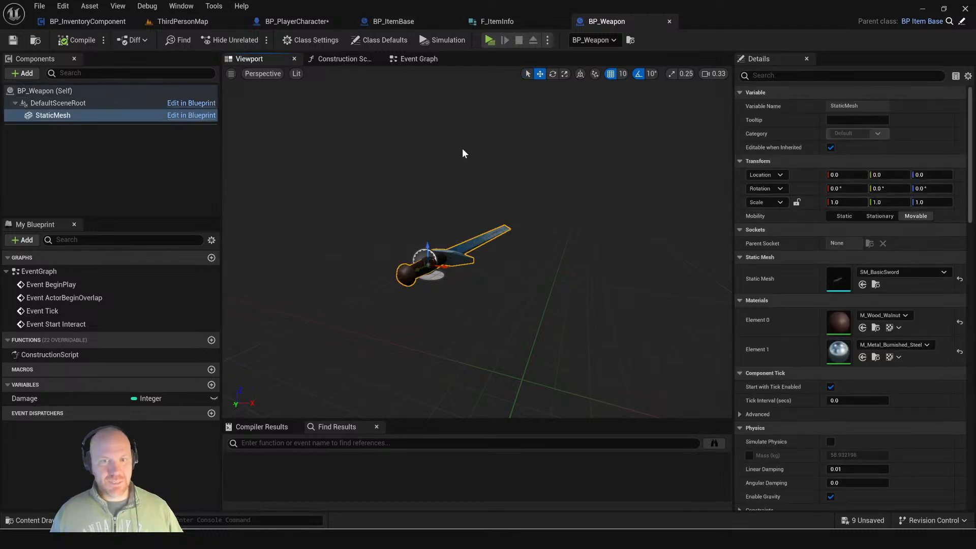
# Step: Close the BP_InventoryComponent blueprint and open BP_Sword from the Weapons folder
pyautogui.click(103, 22)
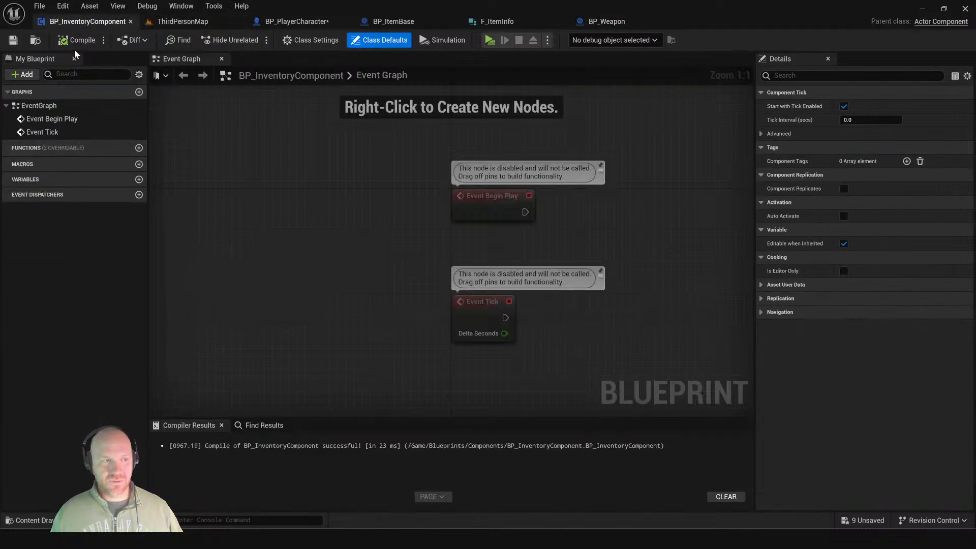
pyautogui.click(131, 22)
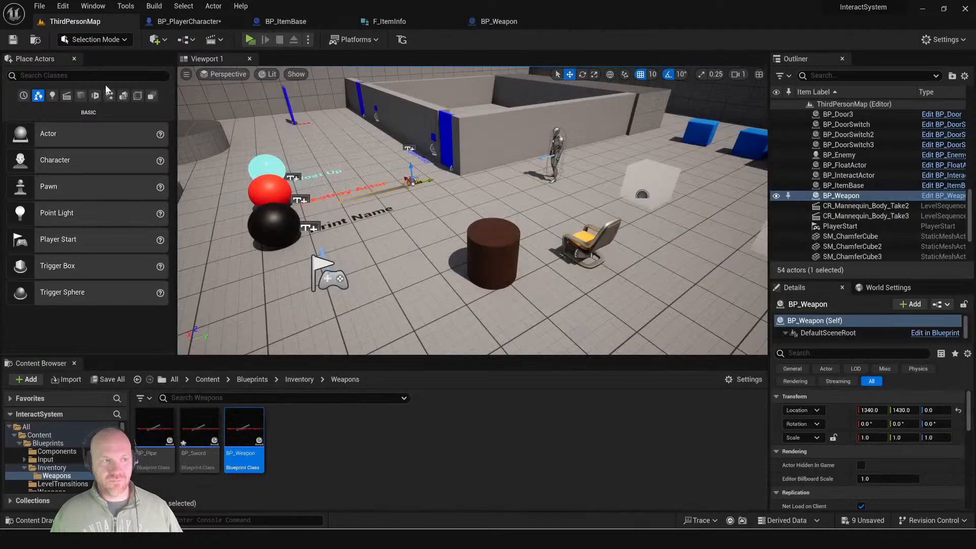
pyautogui.click(199, 426)
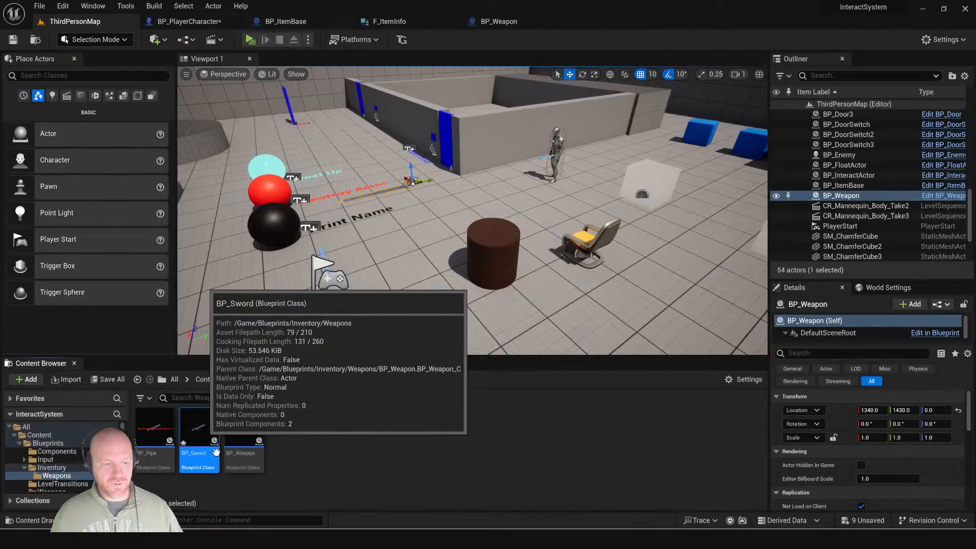
pyautogui.doubleClick(200, 427)
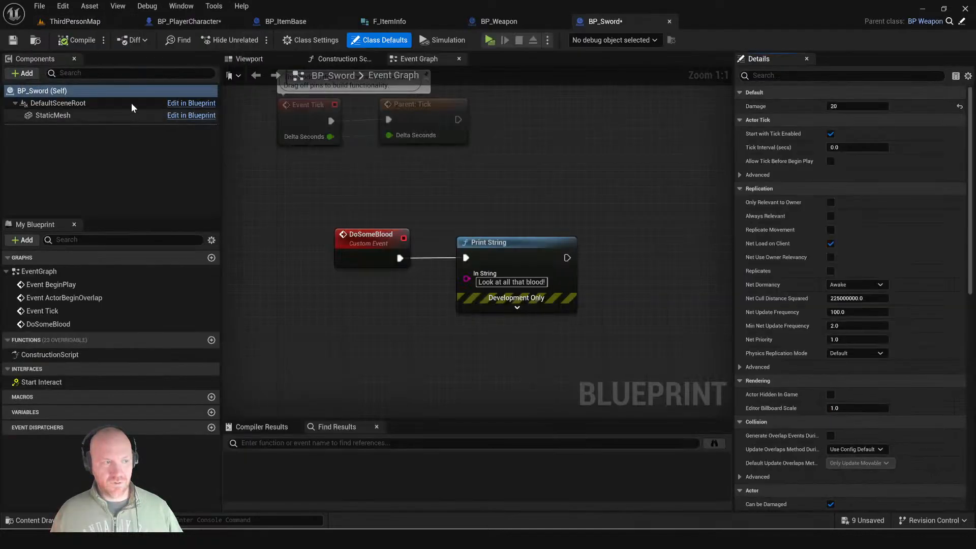
# Step: Set the scale of BP_Sword's inherited StaticMesh component to 0.25 on all three axes
pyautogui.click(253, 59)
pyautogui.click(76, 115)
pyautogui.click(834, 201)
pyautogui.write('0.25')
pyautogui.press('Tab')
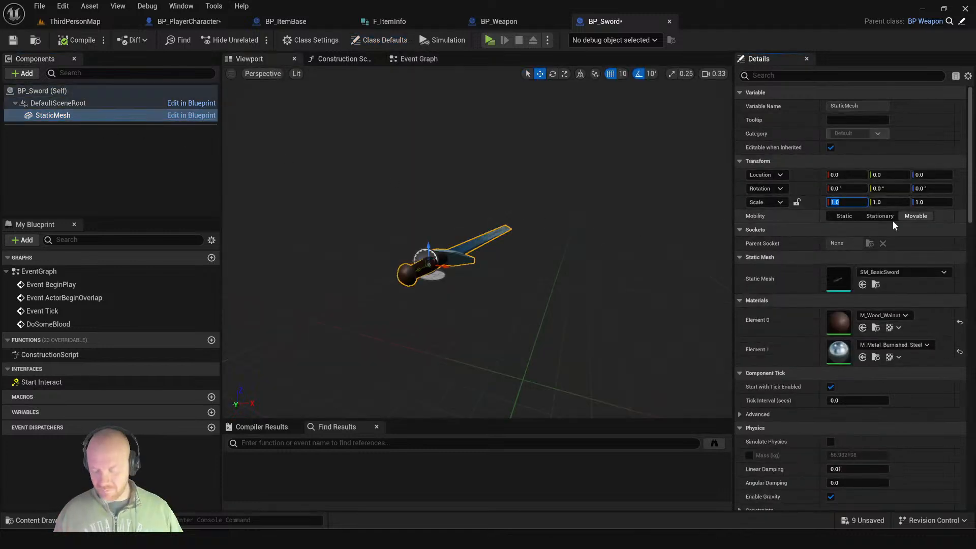
pyautogui.write('.25')
pyautogui.press('Tab')
pyautogui.write('.25')
pyautogui.press('Tab')
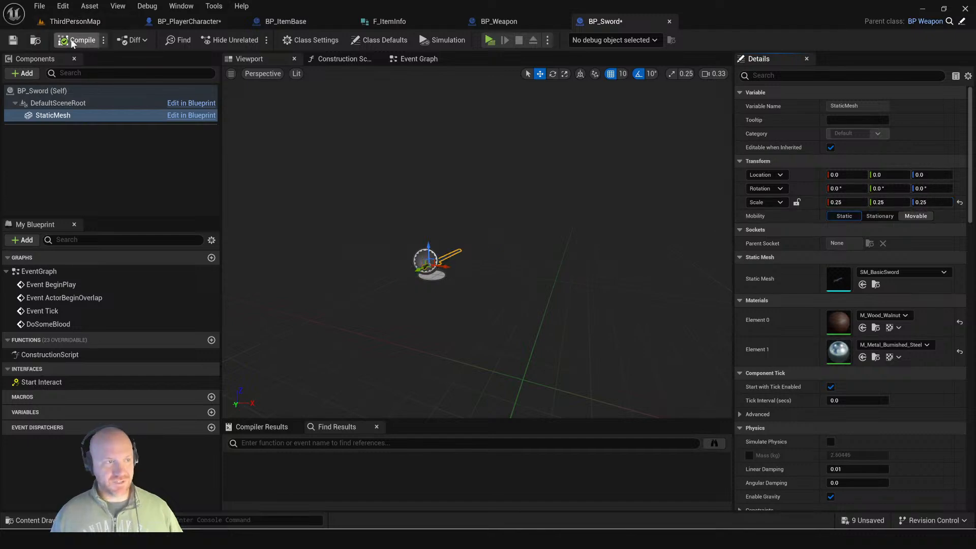
# Step: Place a BP_Sword actor on the ThirdPersonMap floor beside BP_Weapon, play-test picking it up, and stop the session
pyautogui.click(76, 21)
pyautogui.moveTo(180, 443); pyautogui.dragTo(411, 206)
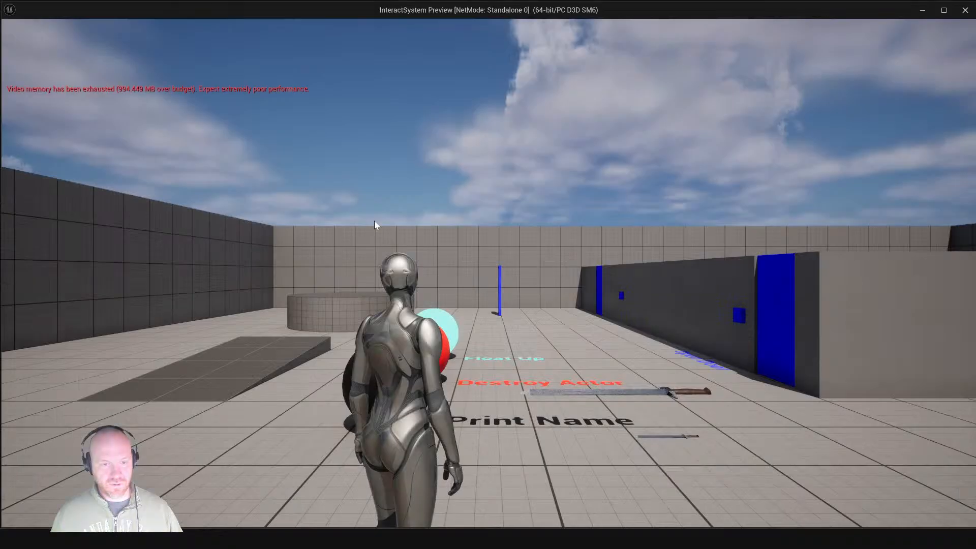
pyautogui.click(374, 221)
pyautogui.press('w')
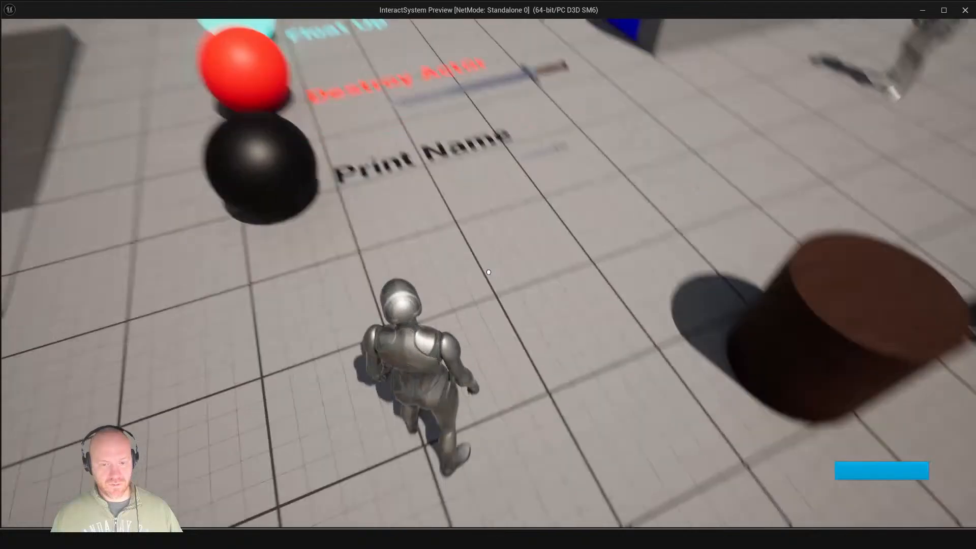
pyautogui.press('w')
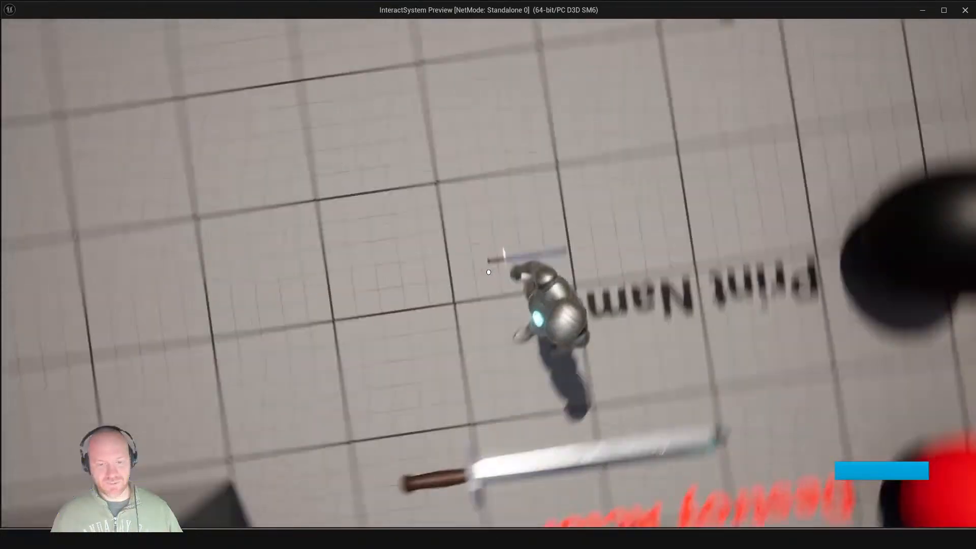
pyautogui.press('e')
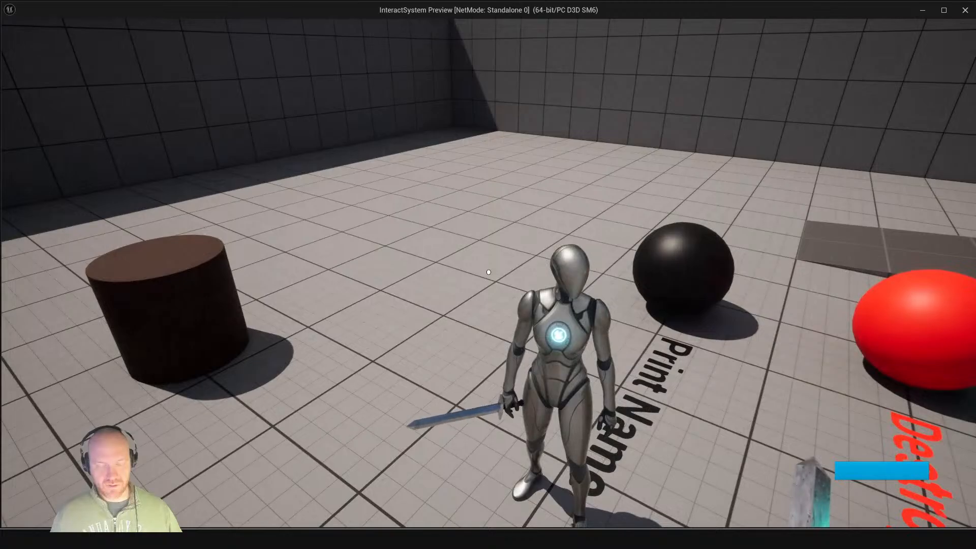
pyautogui.press('Escape')
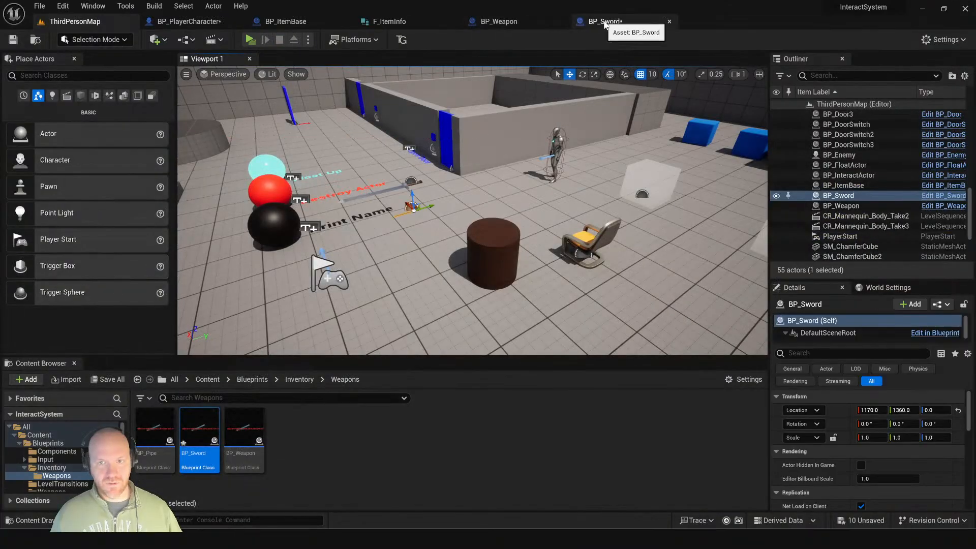
# Step: Rotate the StaticMesh component in BP_Weapon 90° about the X axis so the blade points upward, and compile the blueprint
pyautogui.click(605, 21)
pyautogui.click(508, 22)
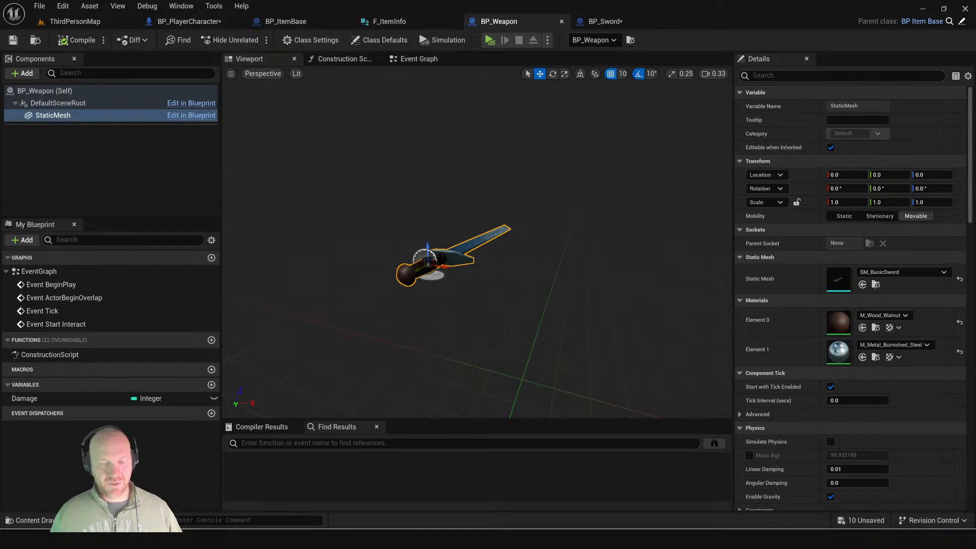
pyautogui.press('e')
pyautogui.moveTo(427, 234); pyautogui.dragTo(404, 279)
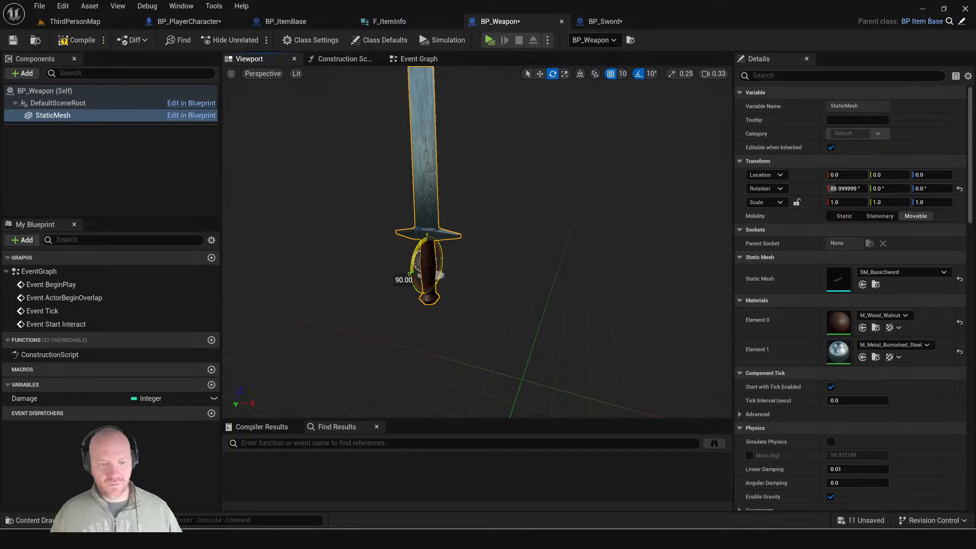
pyautogui.click(66, 40)
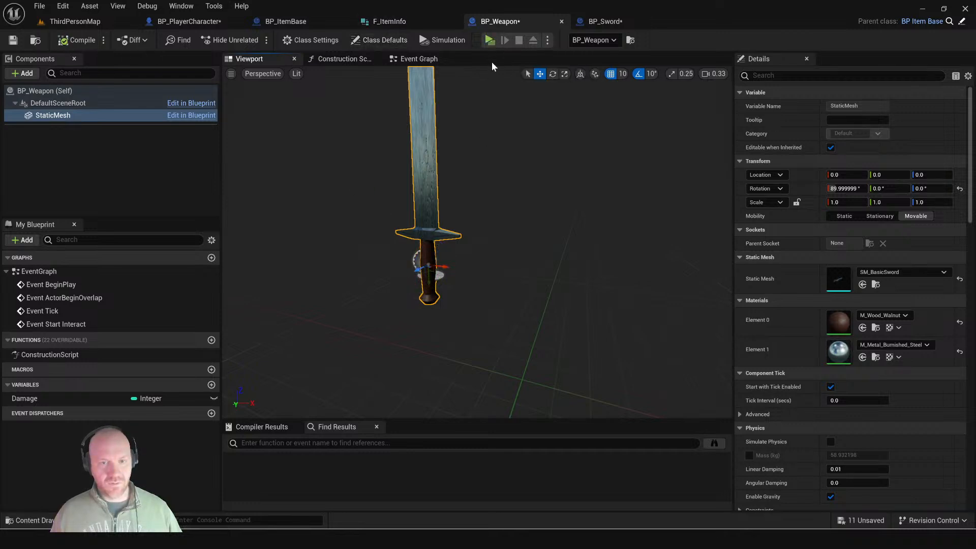
# Step: Play-test picking up the small sword to check how the character holds it, and stop the session
pyautogui.click(491, 39)
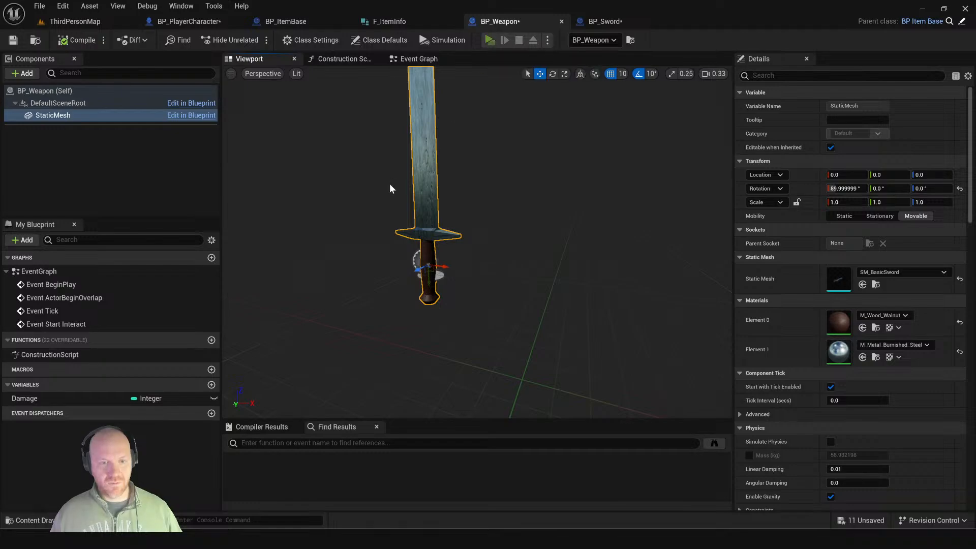
pyautogui.click(431, 214)
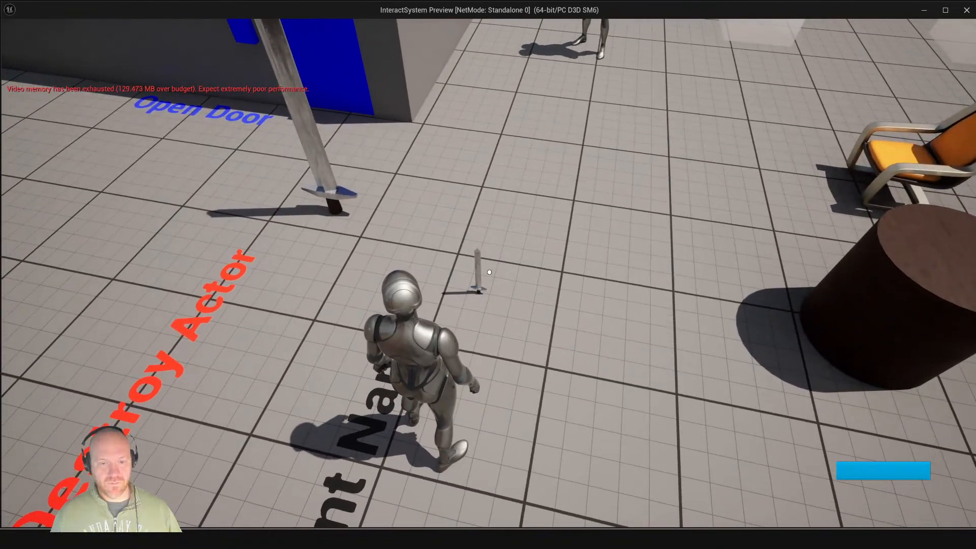
pyautogui.press('e')
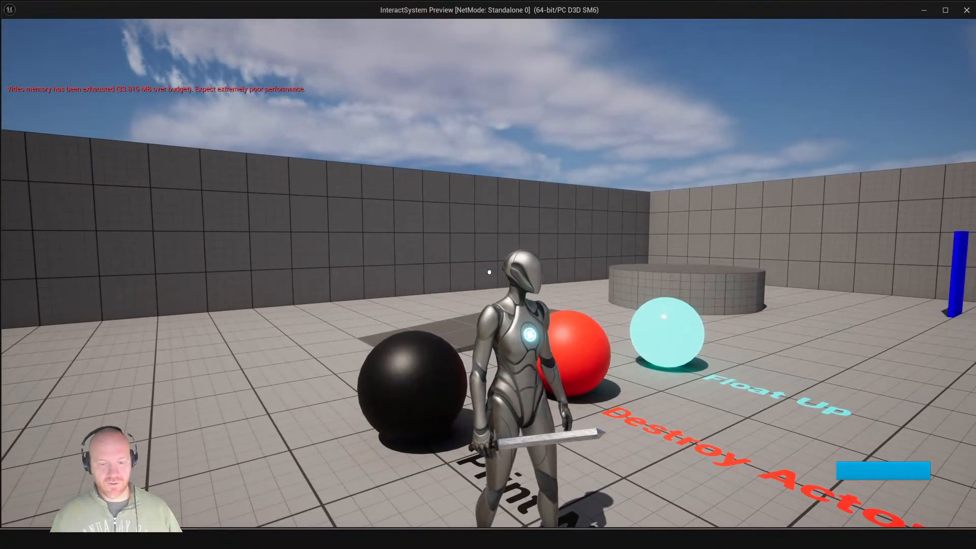
pyautogui.press('Escape')
# Step: Set the scale of BP_Sword's StaticMesh component to 0.4 on all three axes
pyautogui.click(605, 21)
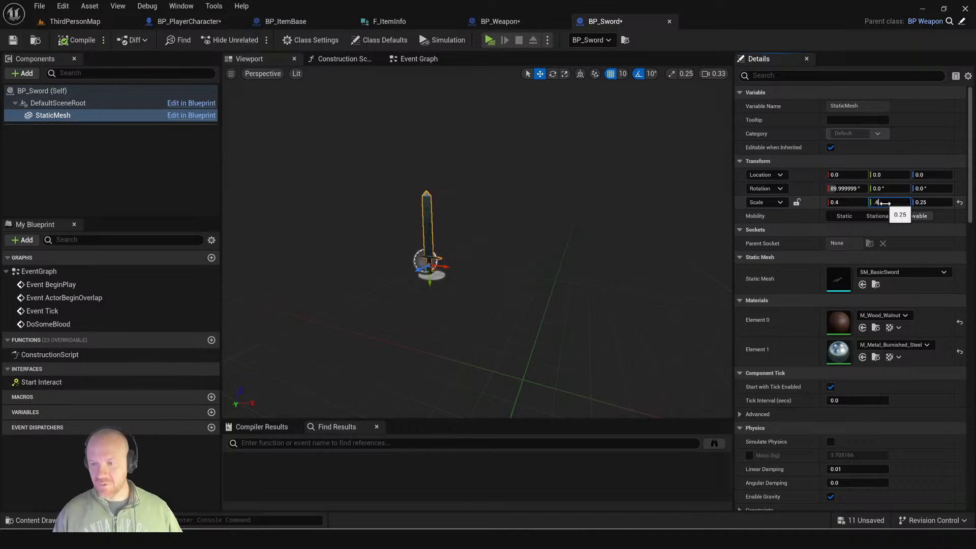
pyautogui.press('Tab')
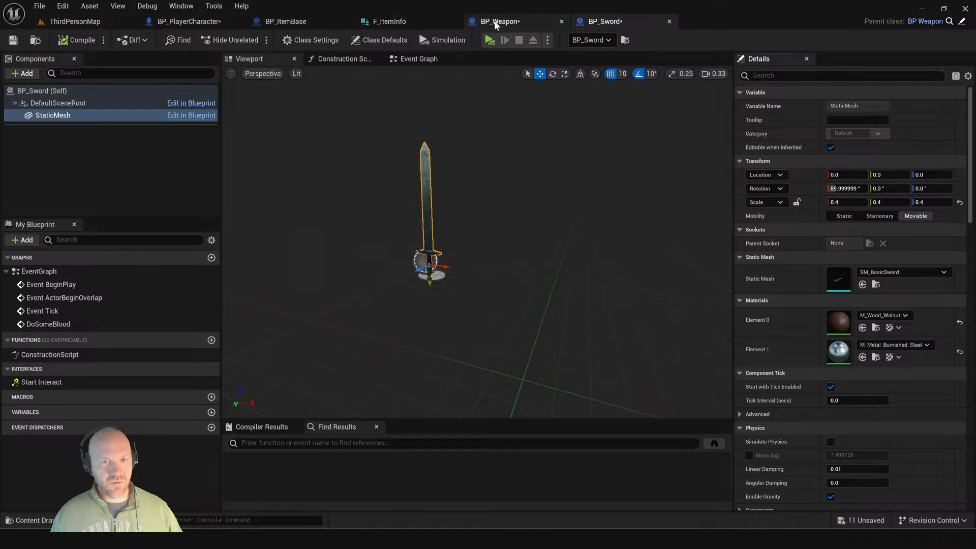
# Step: Raise the BP_Sword actor in ThirdPersonMap to Z 40 and tilt it about X, and delete the BP_Weapon actor from the level
pyautogui.click(96, 20)
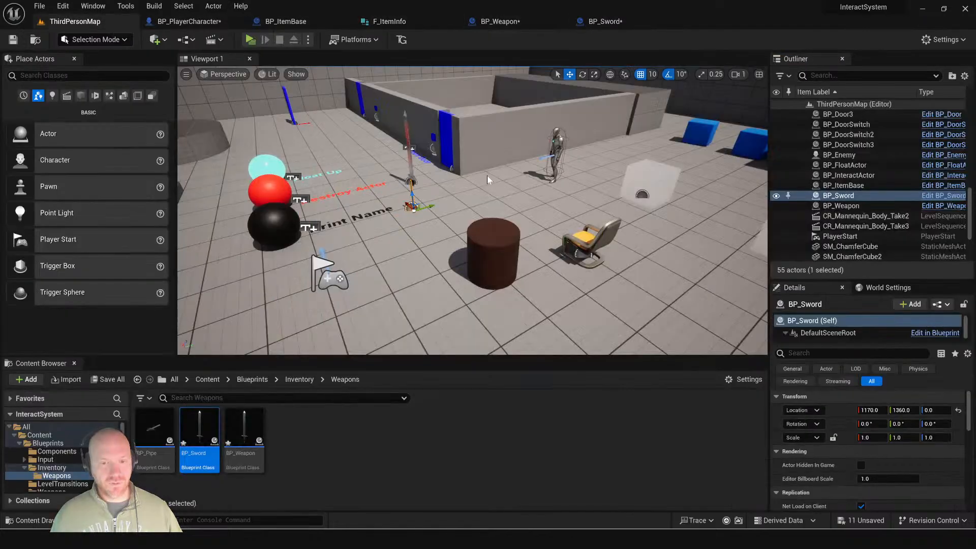
pyautogui.press('e')
pyautogui.moveTo(411, 182); pyautogui.dragTo(410, 178)
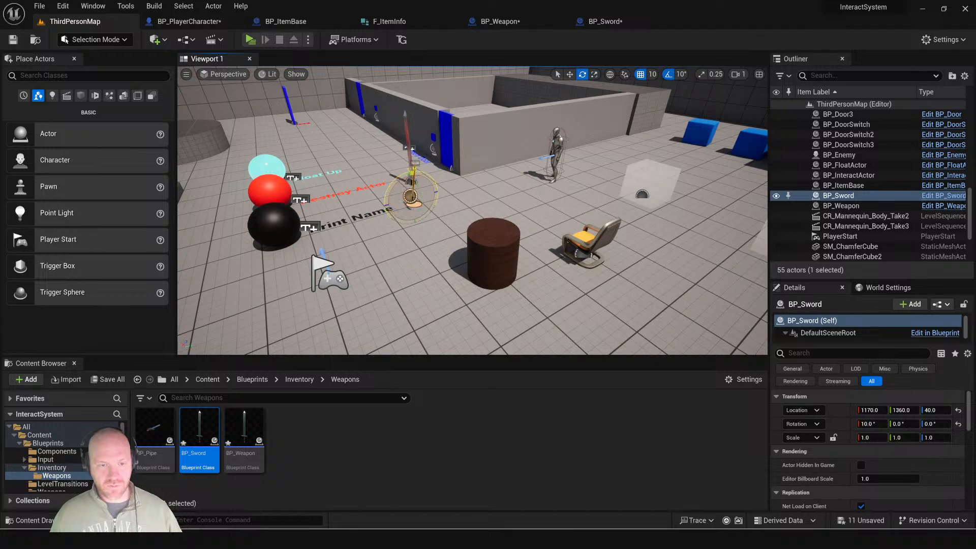
pyautogui.click(409, 157)
pyautogui.press('Delete')
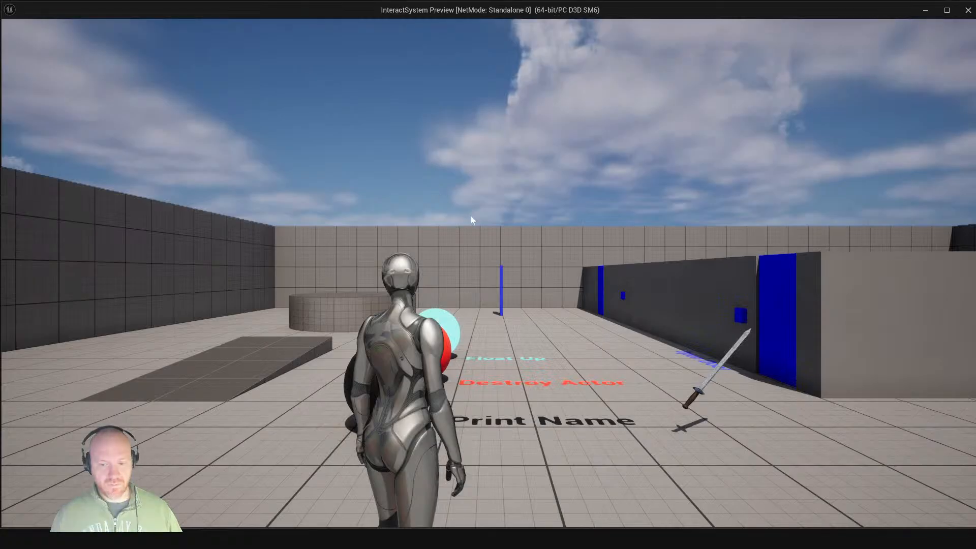
# Step: Play-test picking up the tilted BP_Sword to check its size and grip in the character's hand, and stop the session
pyautogui.click(470, 218)
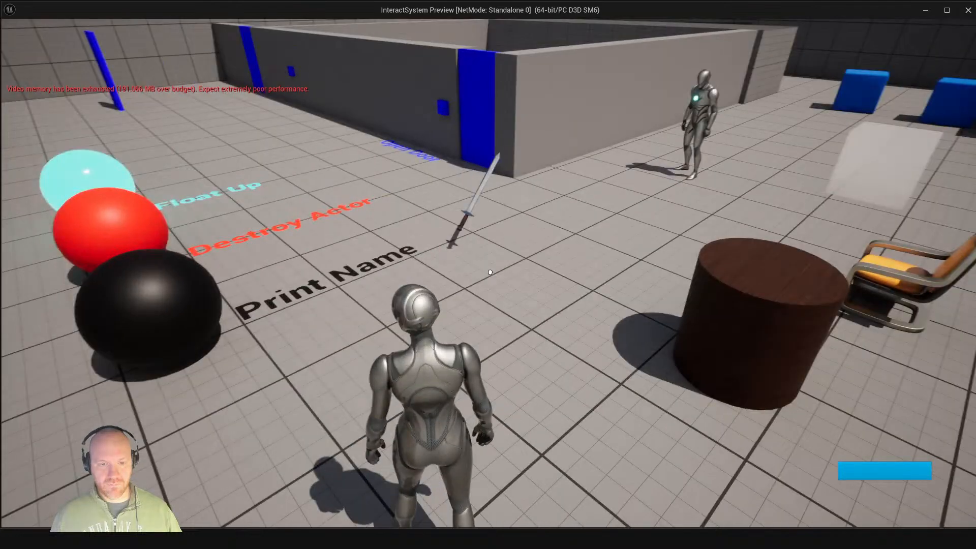
pyautogui.press('w')
pyautogui.press('e')
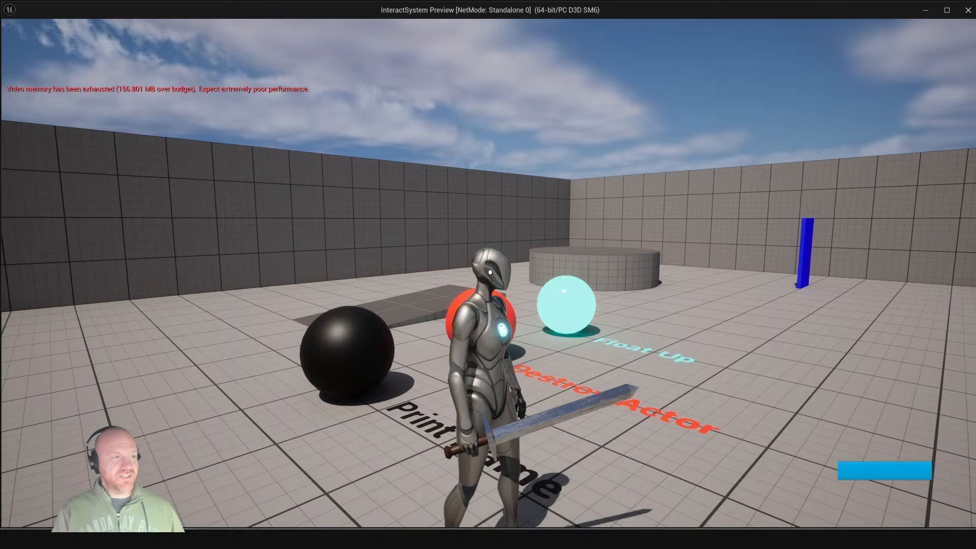
pyautogui.press('Escape')
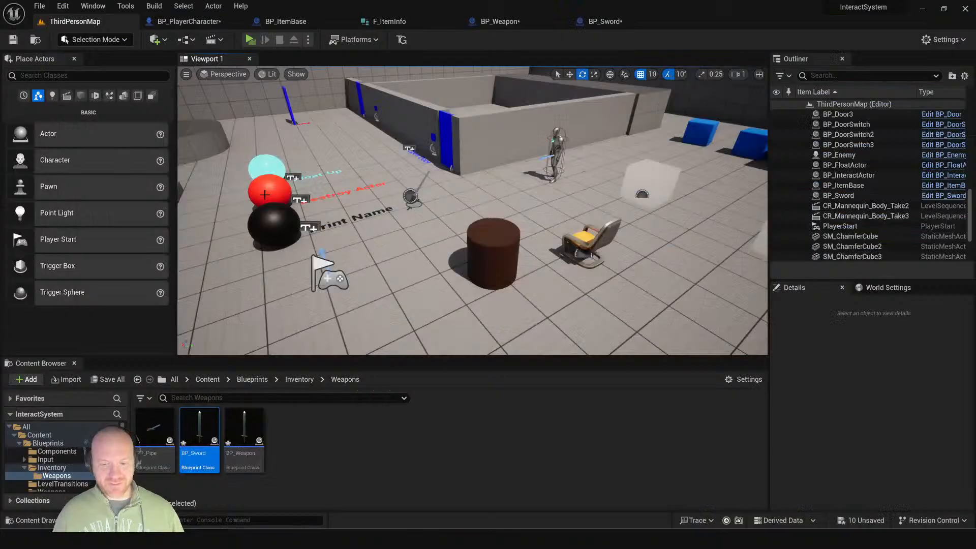
pyautogui.moveTo(99, 539)
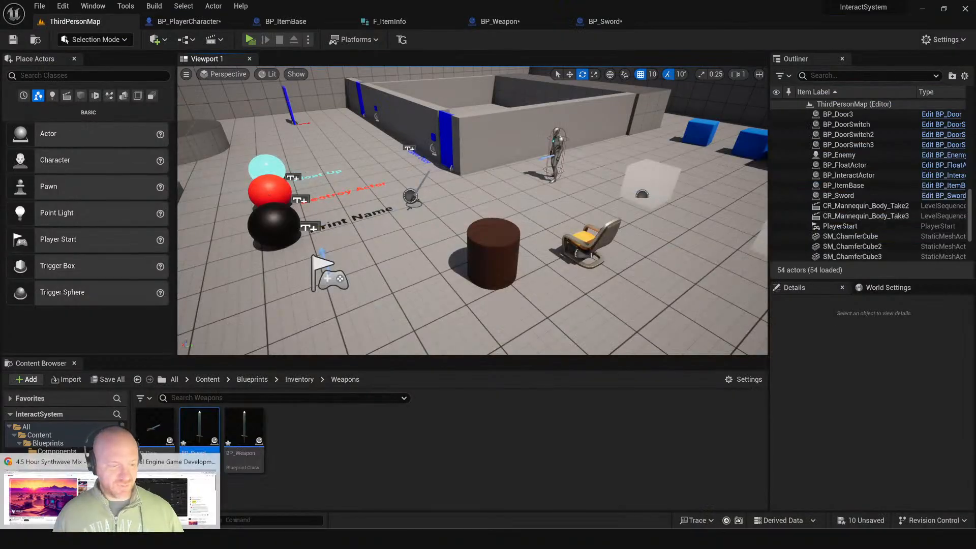